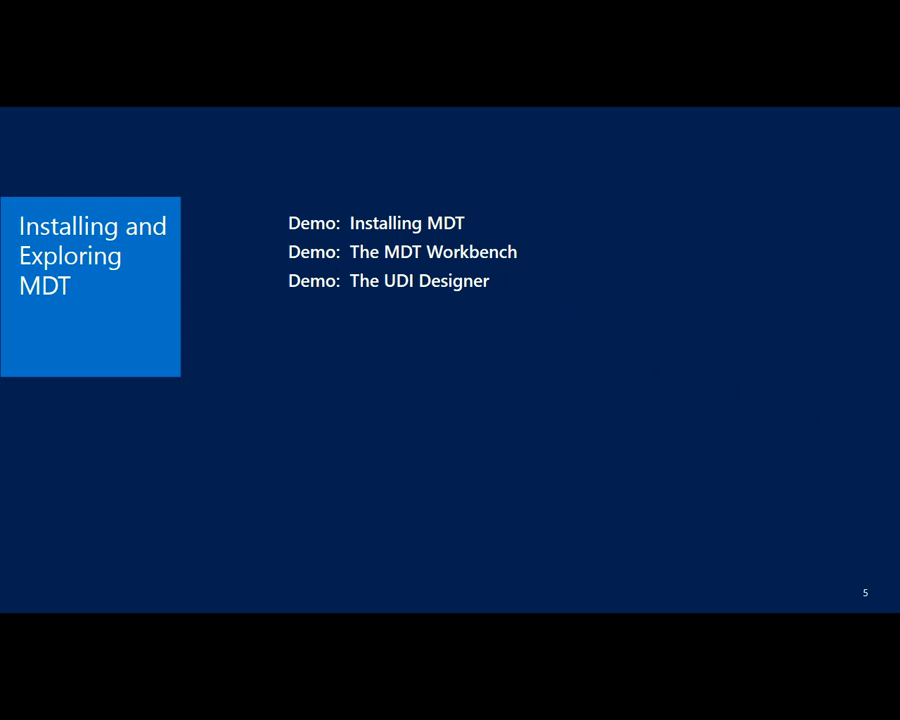
# Step: Switch to the Configuration Manager remote session and minimize its console to the desktop
pyautogui.moveTo(516, 710)
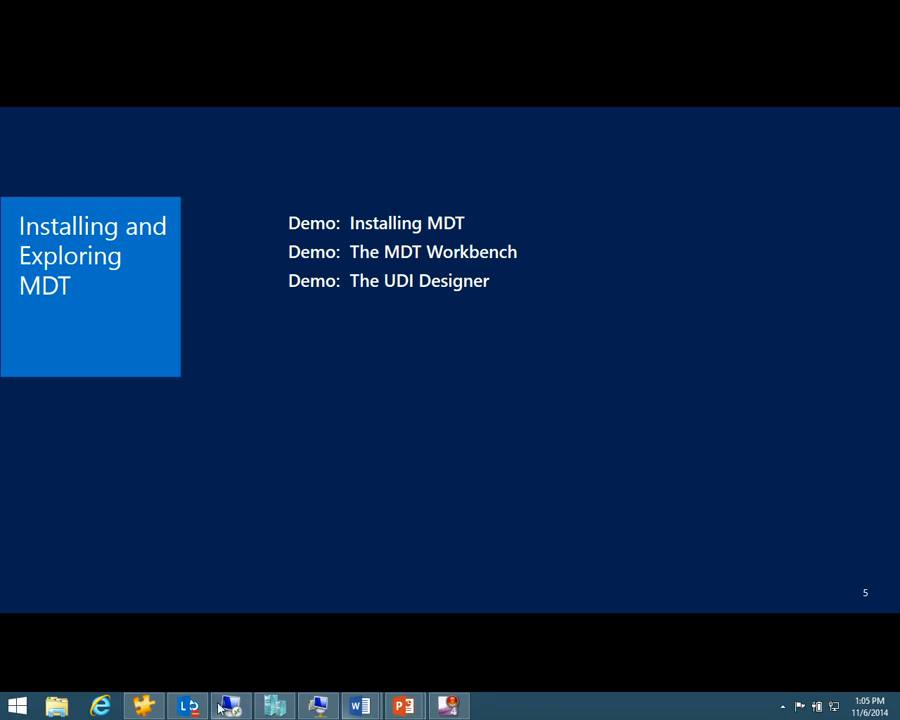
pyautogui.moveTo(224, 710)
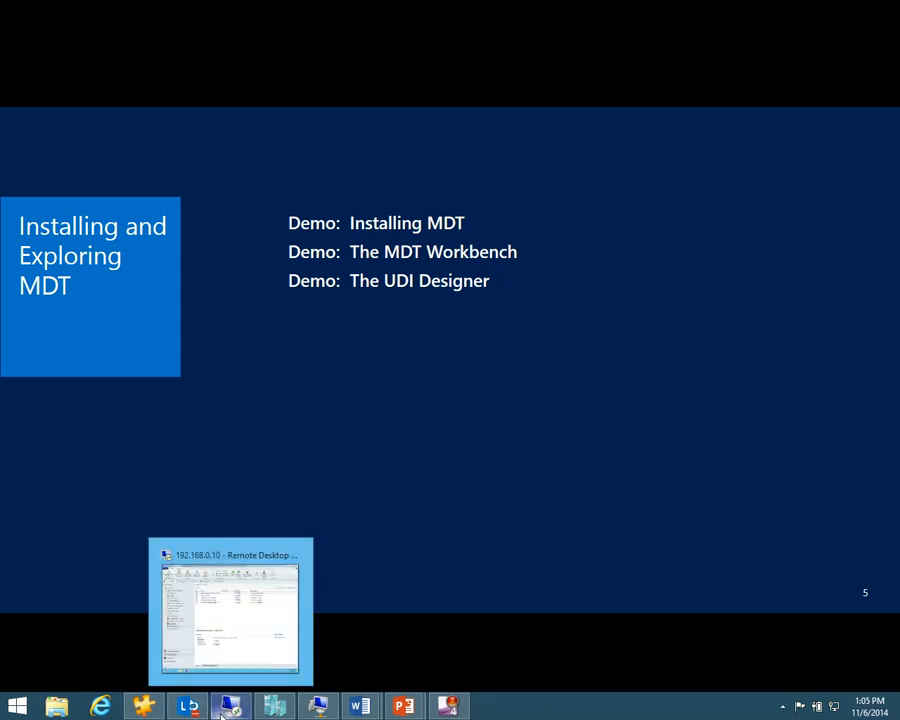
pyautogui.click(205, 650)
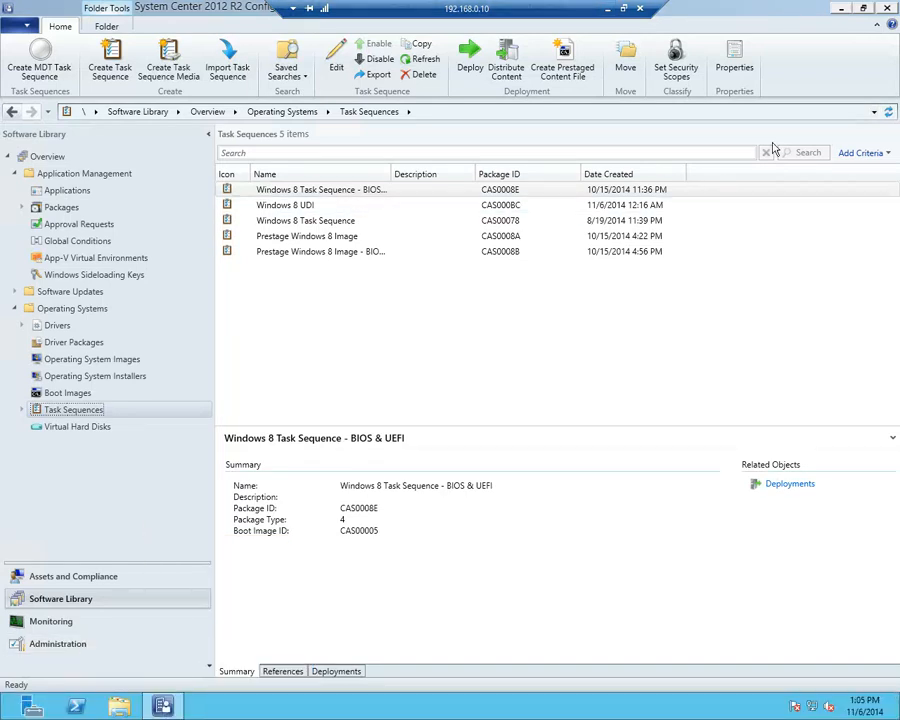
pyautogui.click(843, 9)
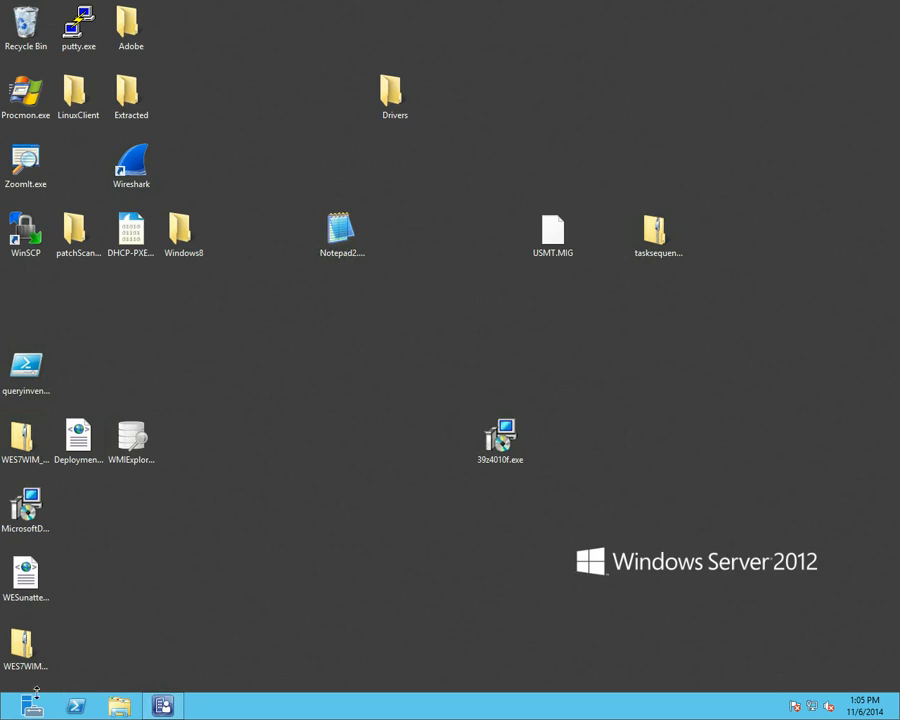
# Step: Launch Deployment Workbench by searching 'work' from the Start screen
pyautogui.moveTo(2, 717)
pyautogui.click(2, 717)
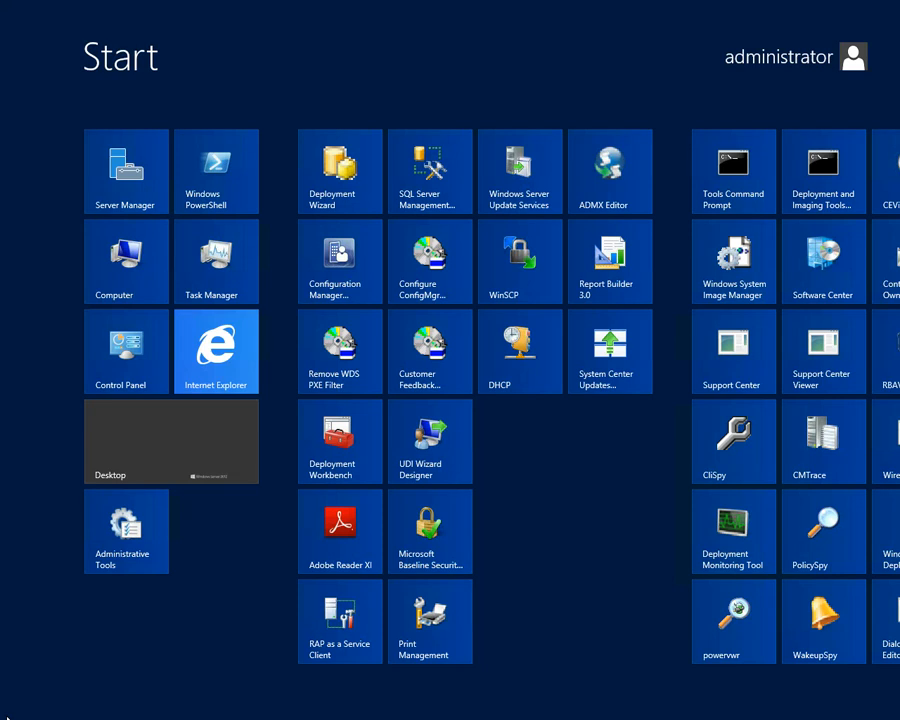
pyautogui.write('work')
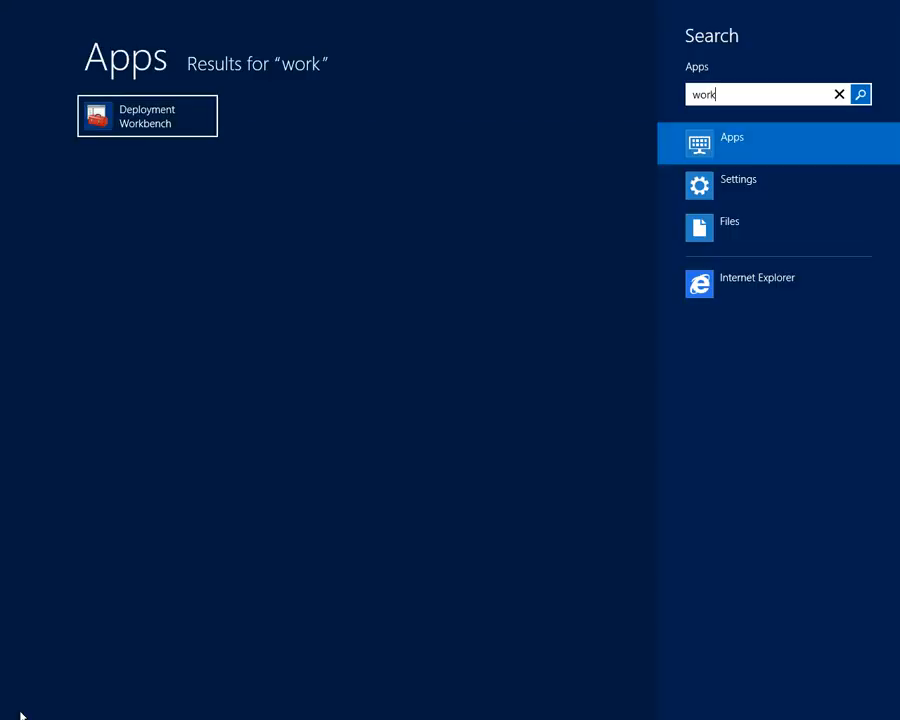
pyautogui.press('Return')
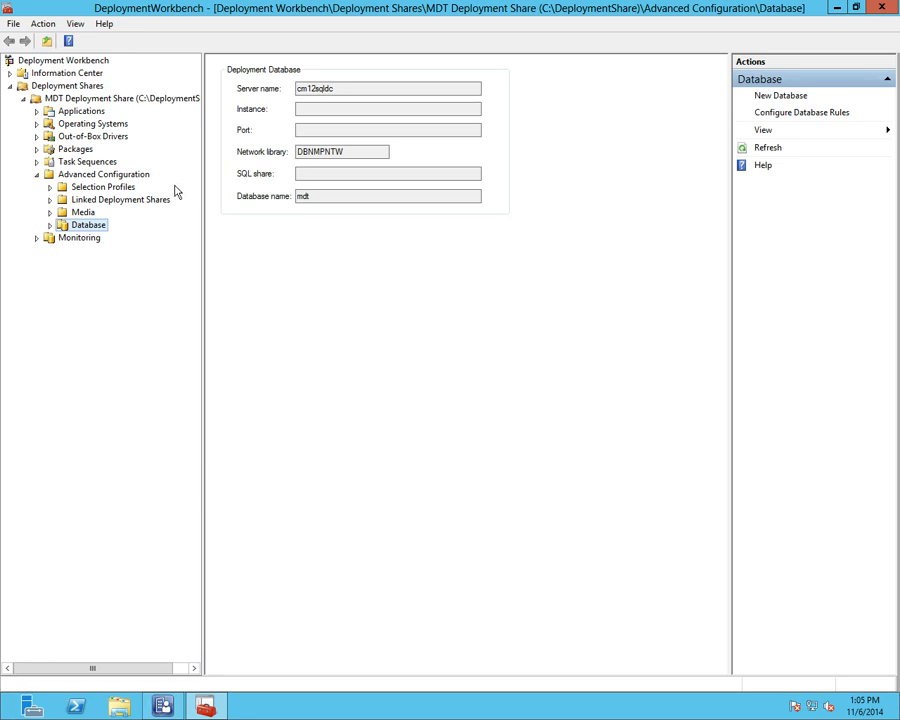
# Step: In the MDT Deployment Share, start a New Application from the Applications folder
pyautogui.click(106, 98)
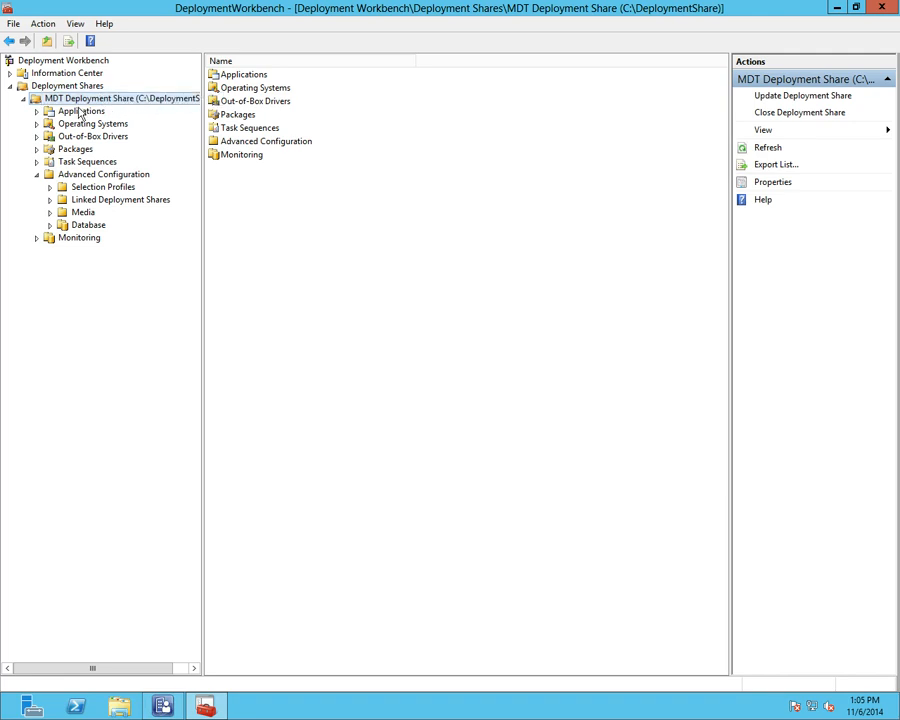
pyautogui.click(36, 174)
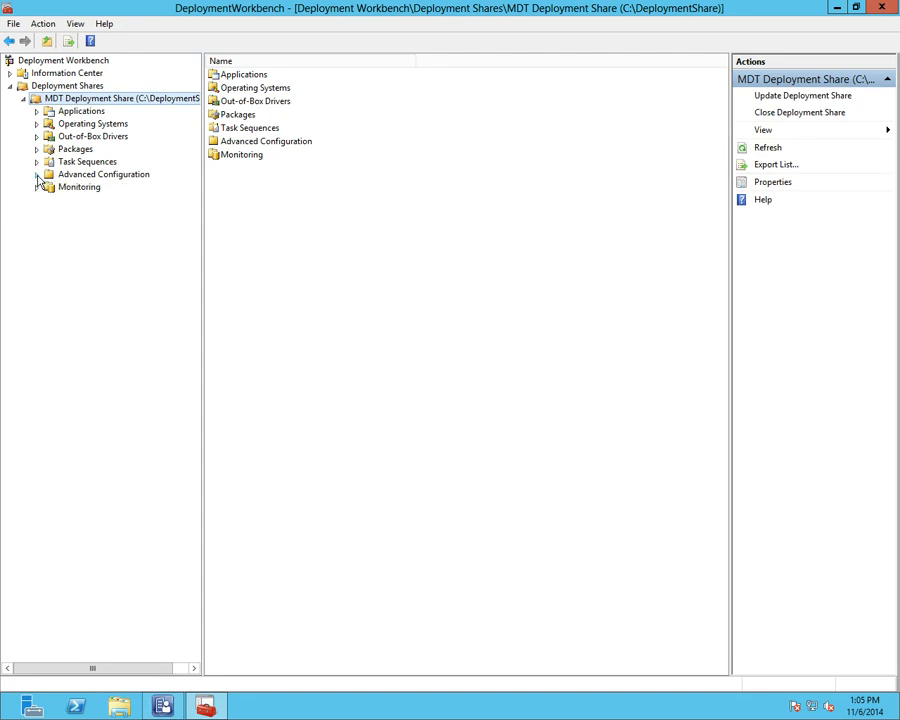
pyautogui.rightClick(84, 113)
pyautogui.click(108, 120)
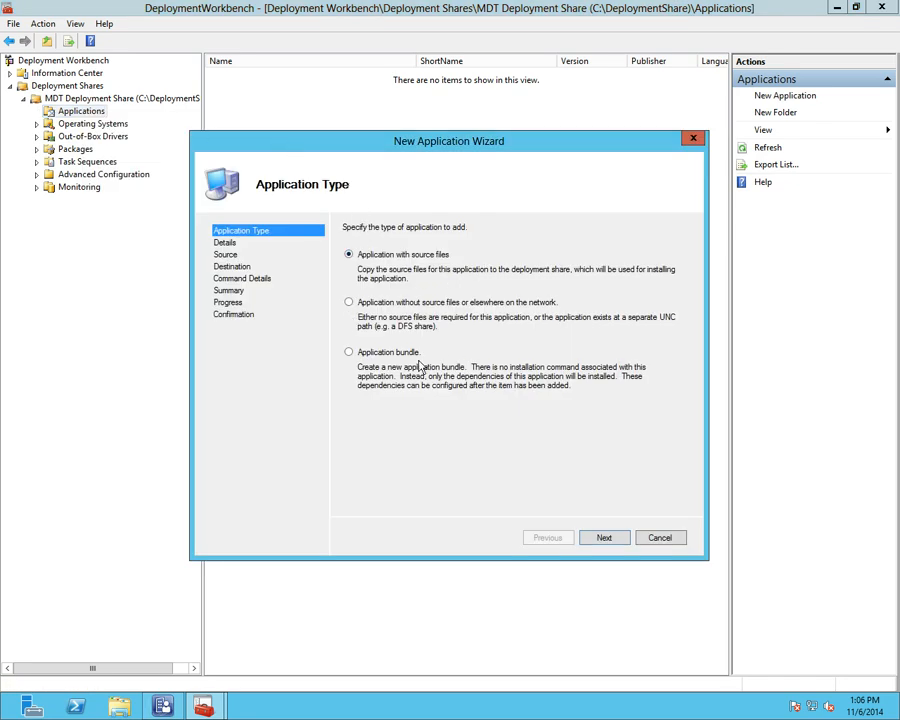
# Step: Cancel the New Application Wizard, then open and cancel the Import Operating System Wizard
pyautogui.click(672, 543)
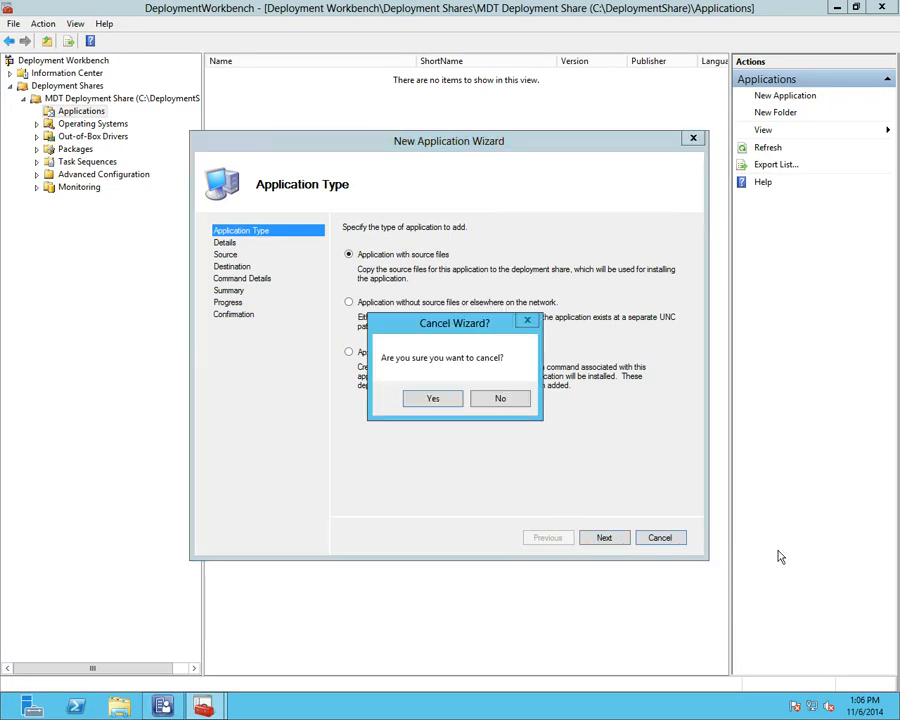
pyautogui.click(433, 403)
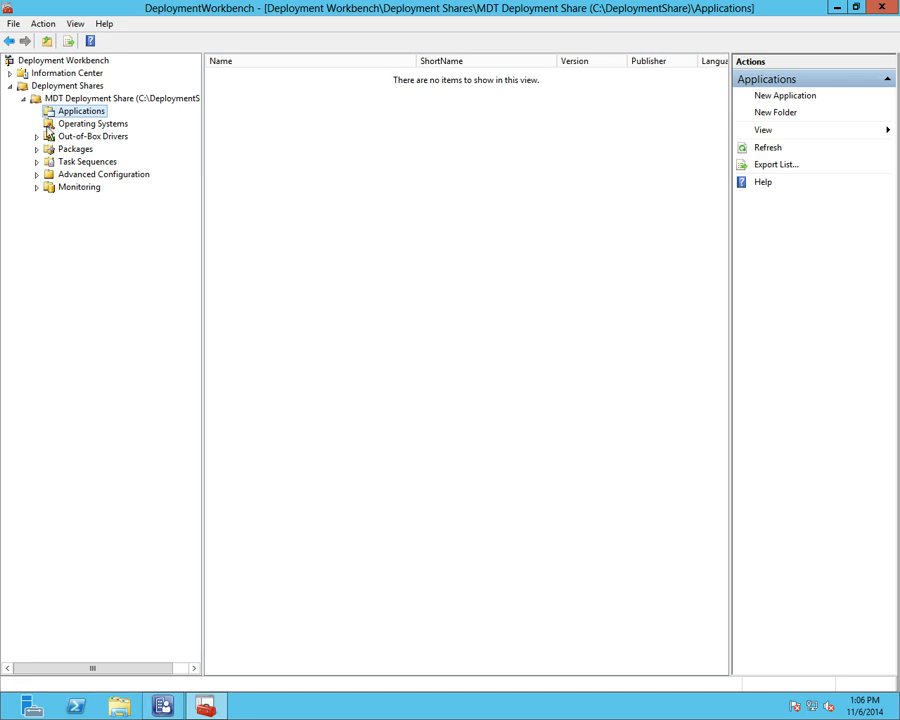
pyautogui.click(68, 124)
pyautogui.rightClick(68, 126)
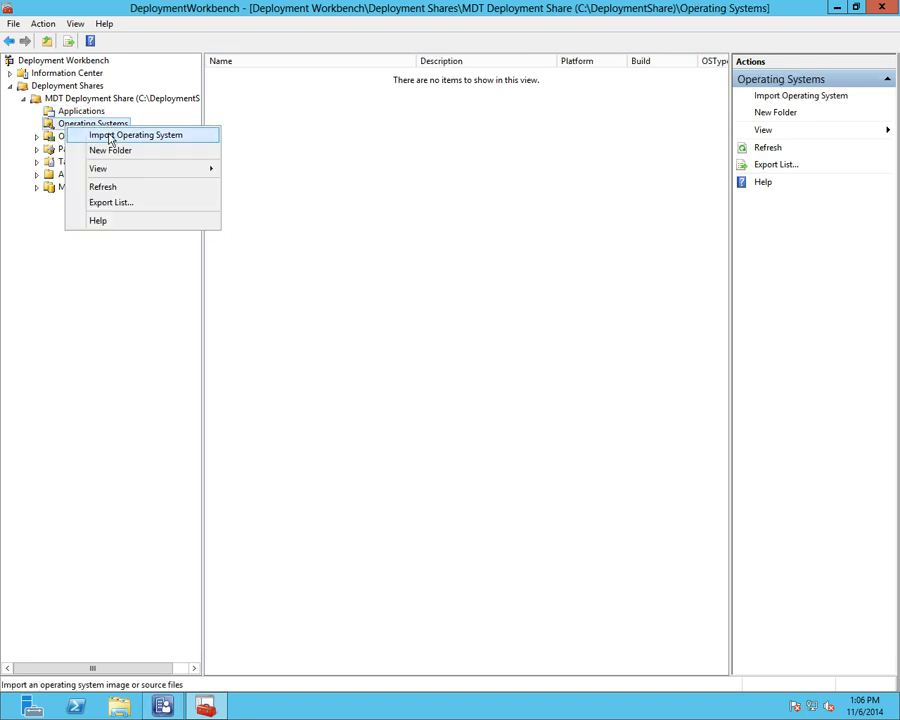
pyautogui.click(111, 137)
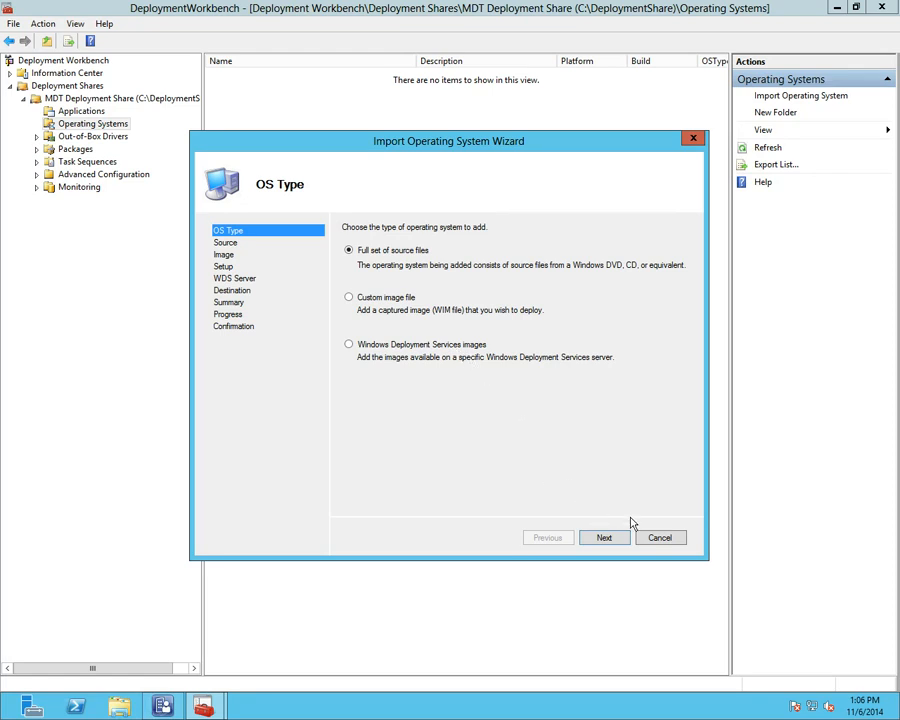
pyautogui.click(660, 537)
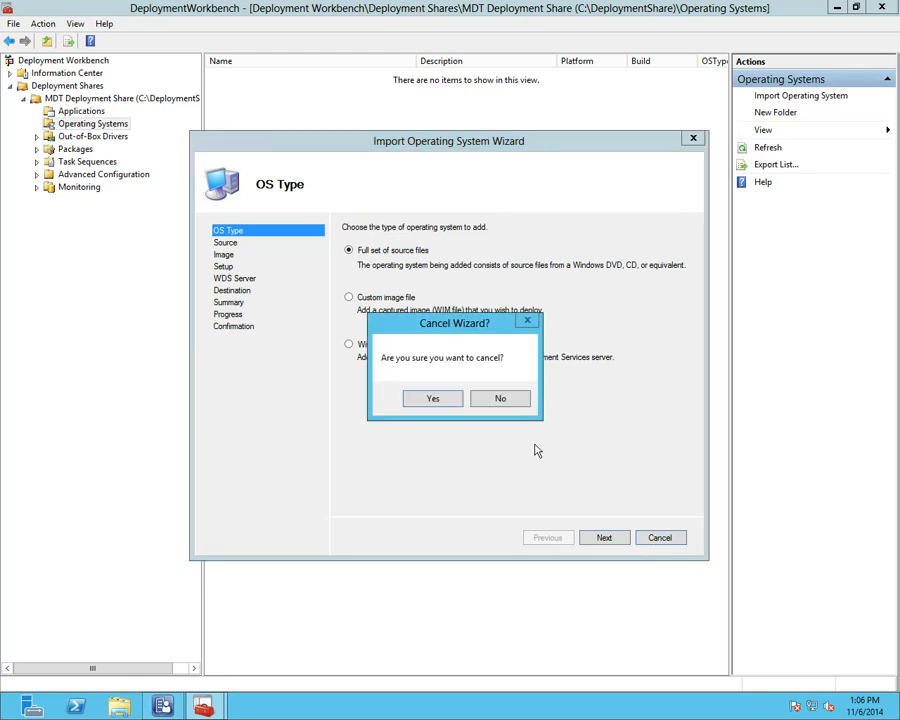
pyautogui.click(447, 401)
# Step: Open and cancel the Import Drivers wizard from Out-of-Box Drivers
pyautogui.rightClick(116, 141)
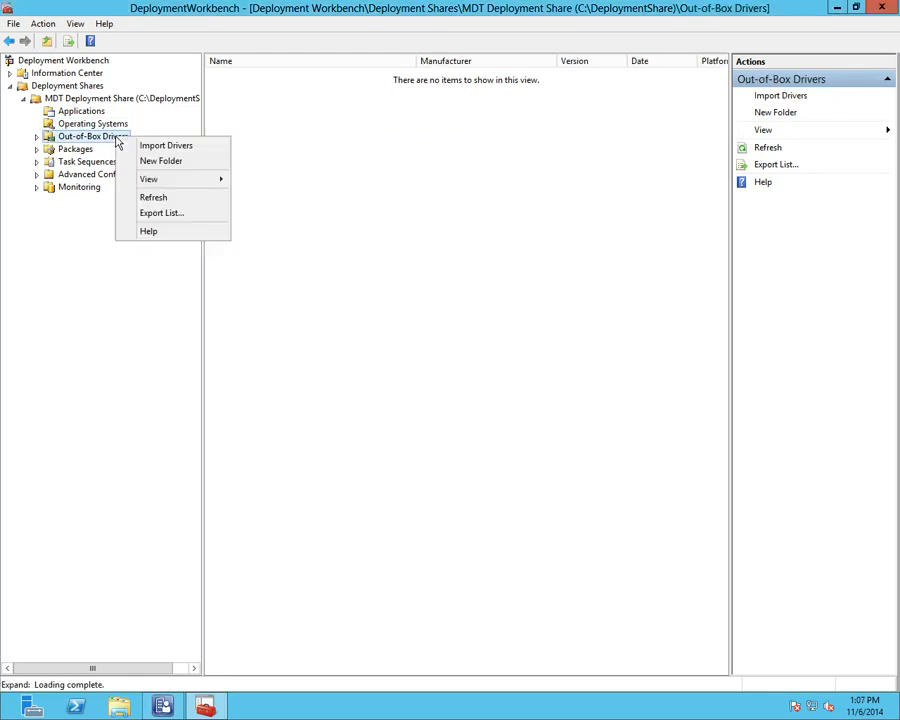
pyautogui.click(150, 146)
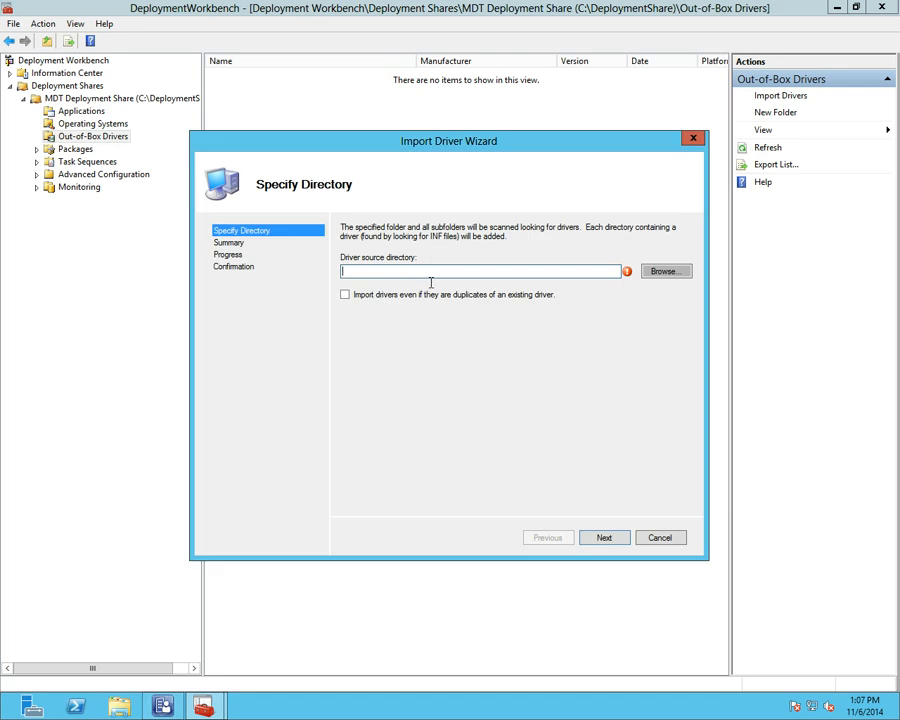
pyautogui.click(648, 537)
pyautogui.click(433, 400)
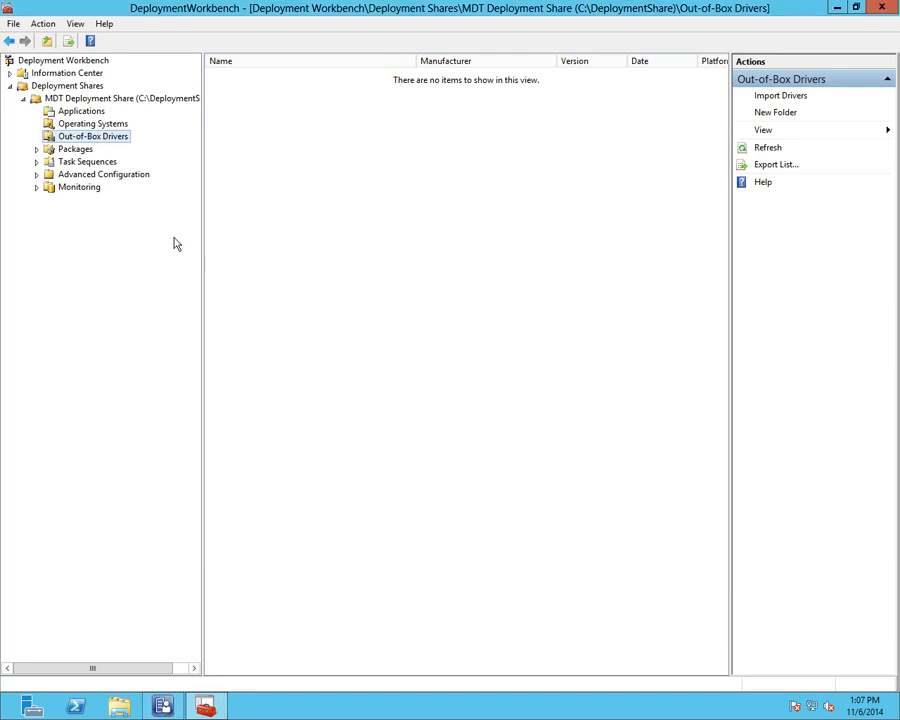
# Step: Open and cancel the Import OS Packages wizard twice, then bring up Task Sequences actions
pyautogui.rightClick(80, 148)
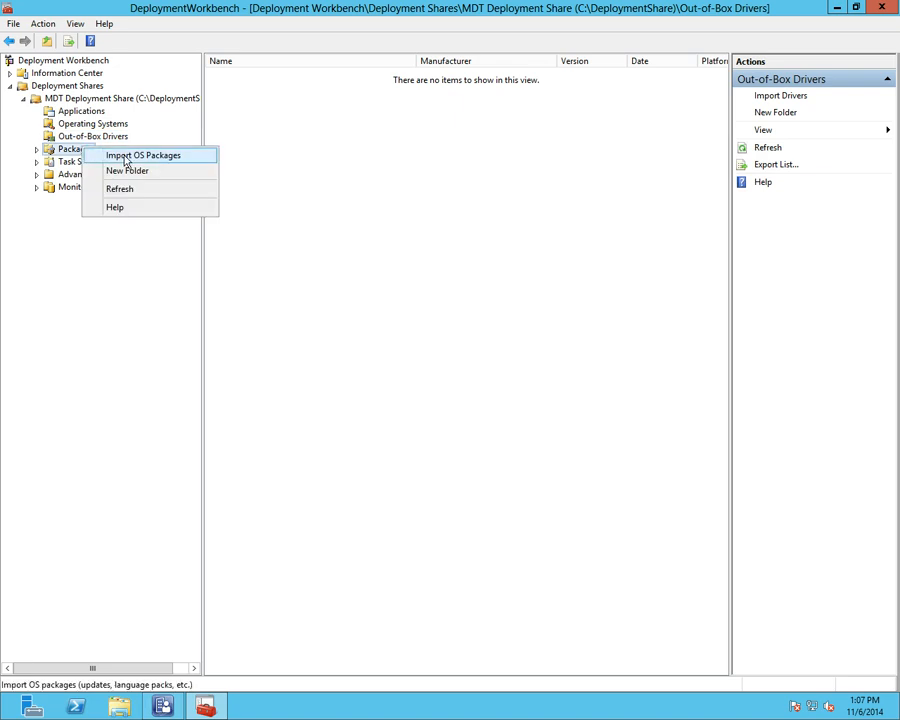
pyautogui.click(127, 158)
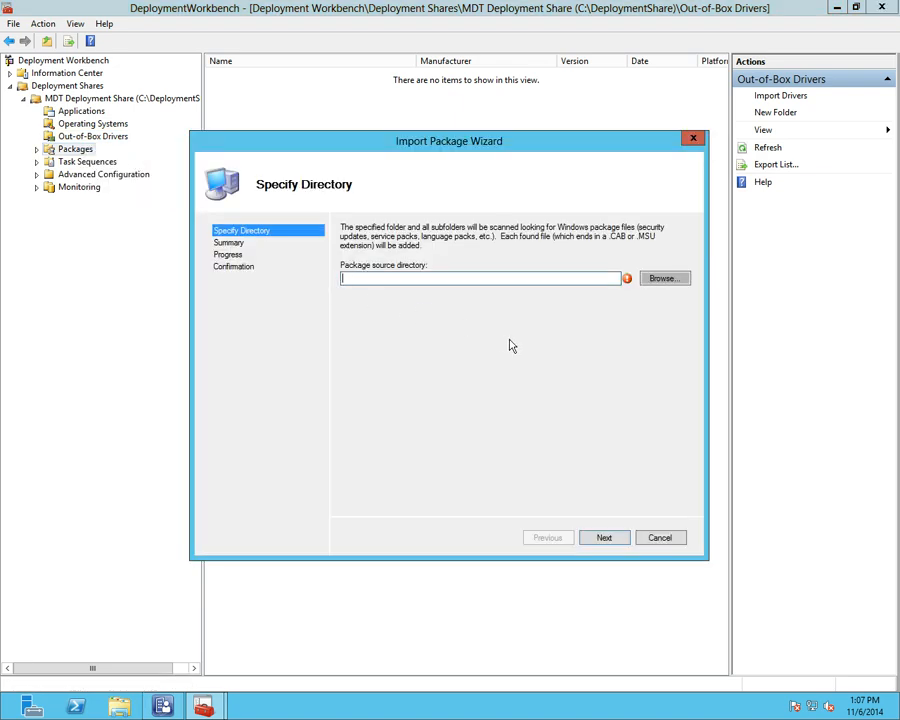
pyautogui.click(645, 543)
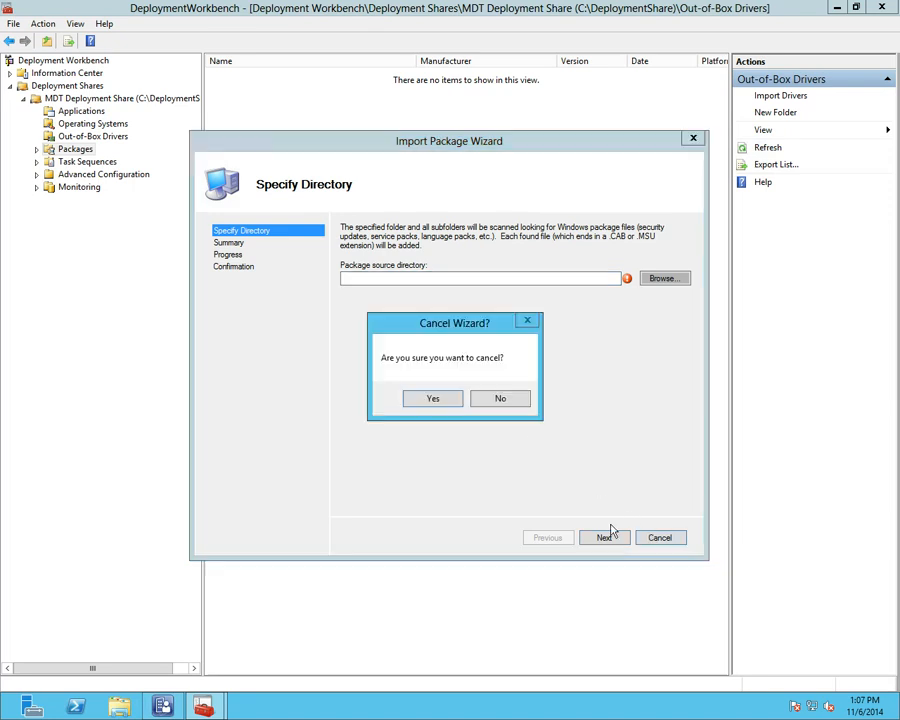
pyautogui.click(418, 397)
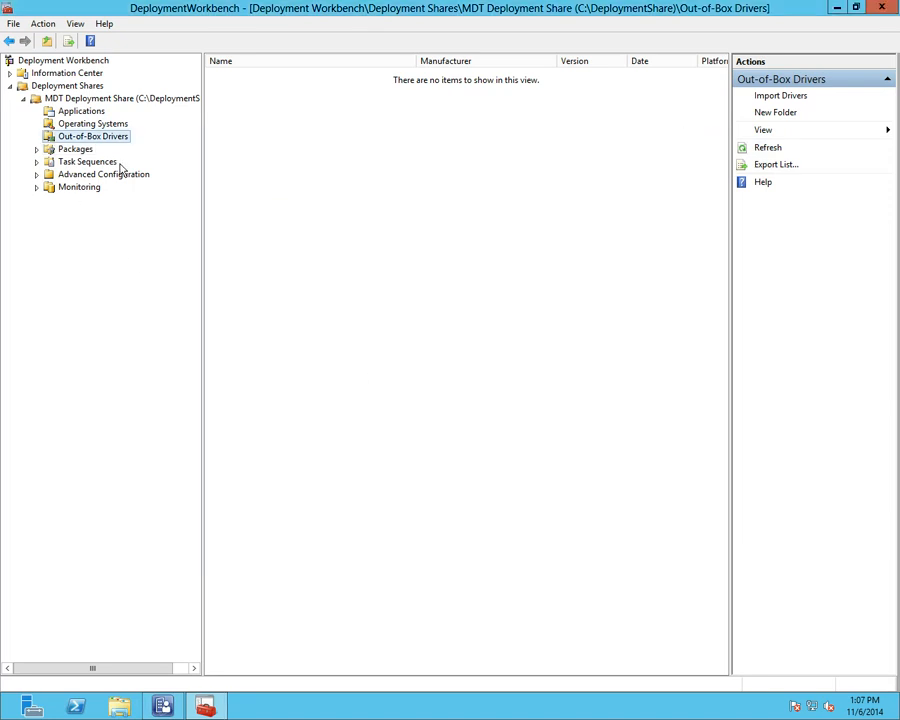
pyautogui.click(72, 151)
pyautogui.rightClick(72, 152)
pyautogui.click(88, 154)
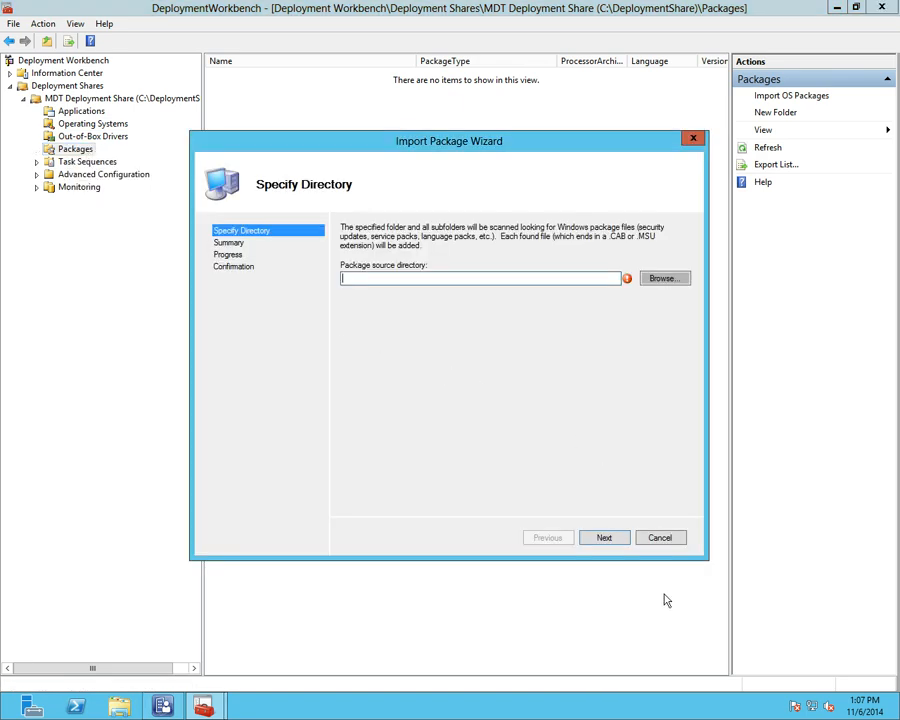
pyautogui.click(655, 540)
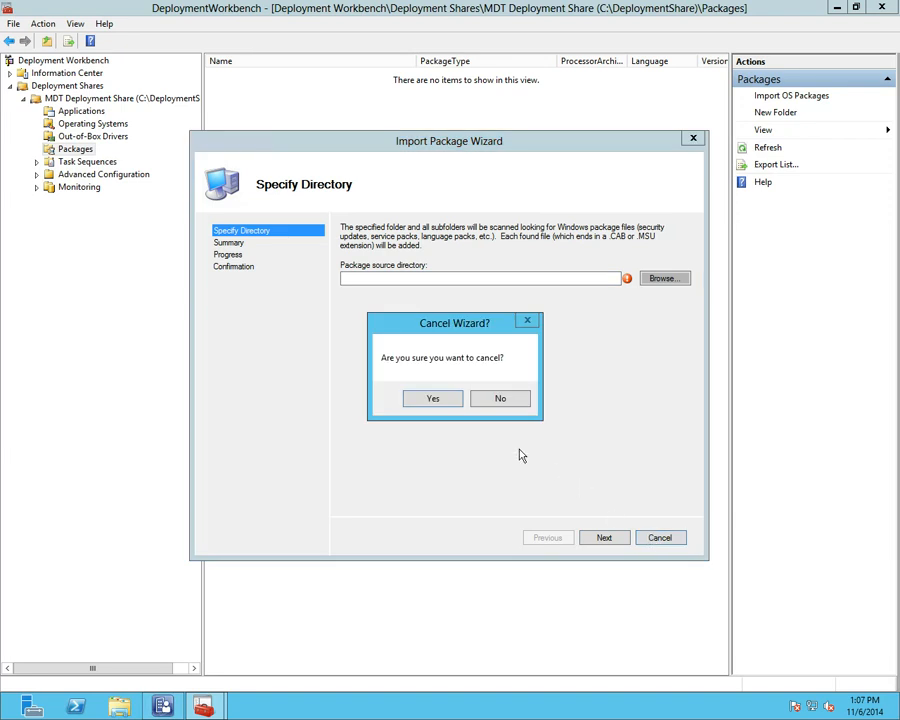
pyautogui.click(446, 401)
pyautogui.rightClick(88, 163)
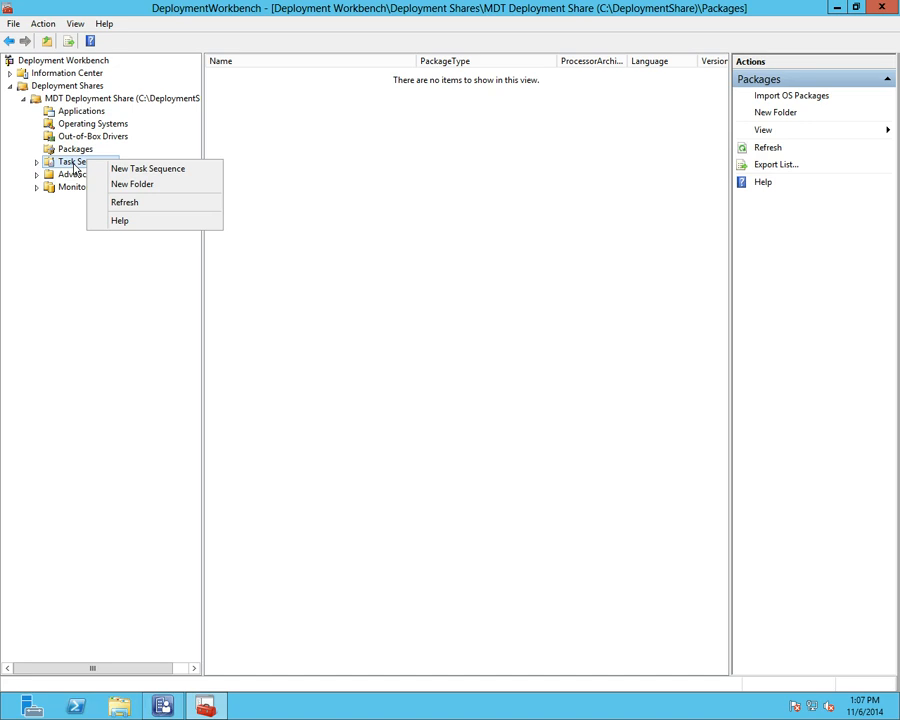
pyautogui.click(130, 170)
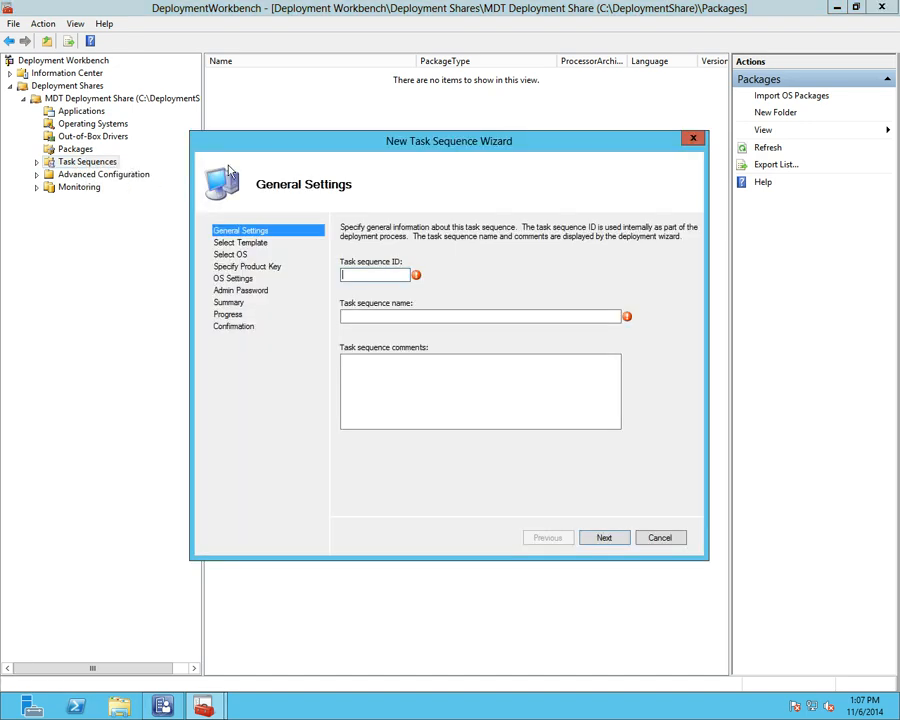
pyautogui.write('1')
pyautogui.click(381, 313)
pyautogui.moveTo(352, 275); pyautogui.dragTo(311, 280)
pyautogui.write('3')
pyautogui.click(377, 316)
pyautogui.write('3')
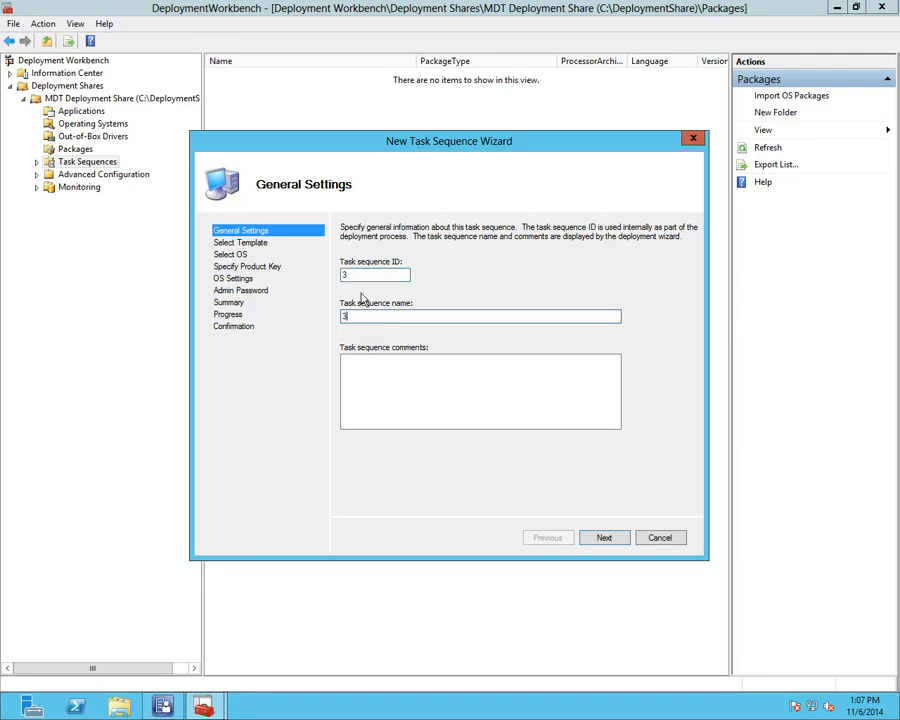
pyautogui.click(597, 533)
pyautogui.click(495, 258)
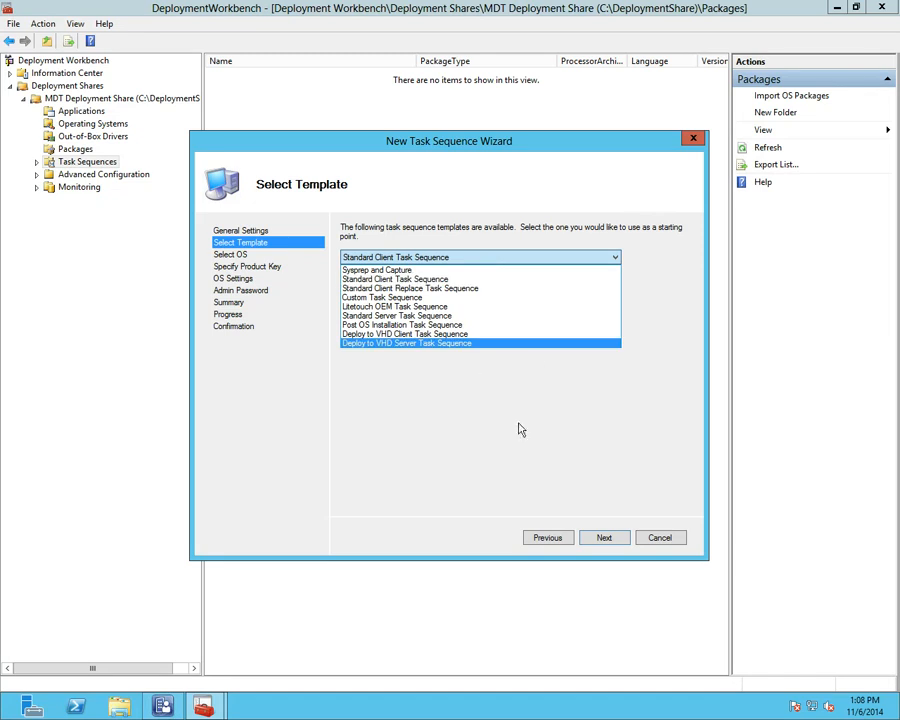
pyautogui.click(657, 537)
pyautogui.click(657, 537)
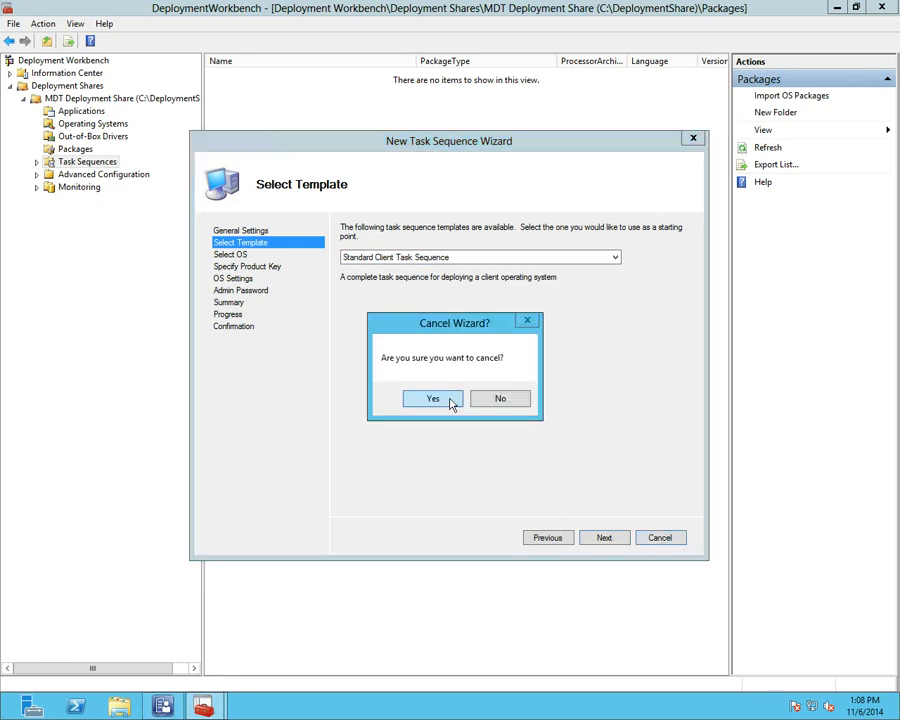
pyautogui.click(449, 400)
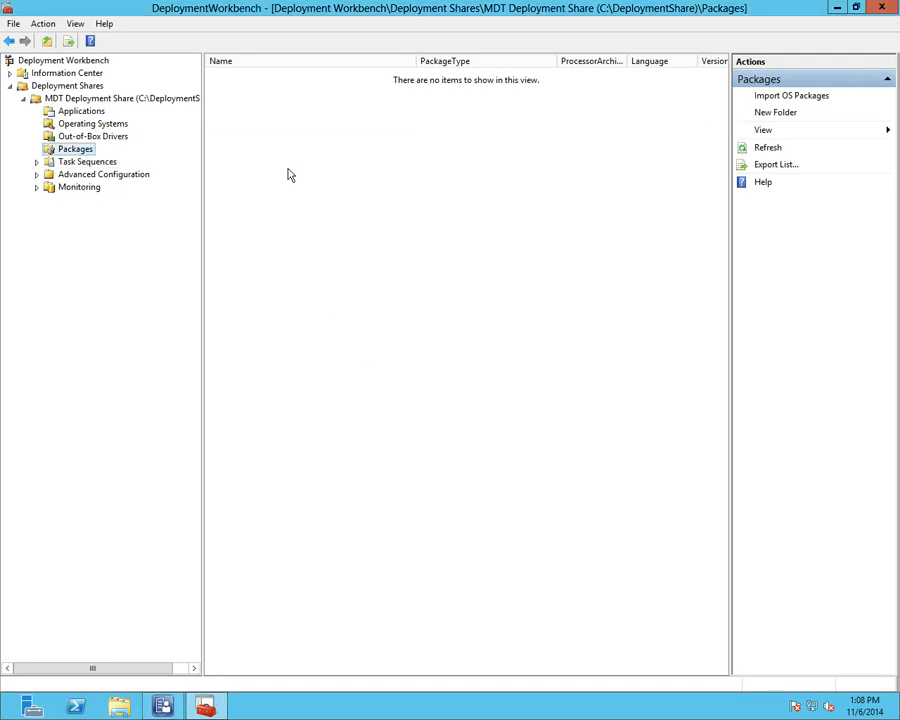
pyautogui.click(116, 163)
# Step: Review the test task sequence's steps and OS info, closing its properties unchanged
pyautogui.doubleClick(228, 75)
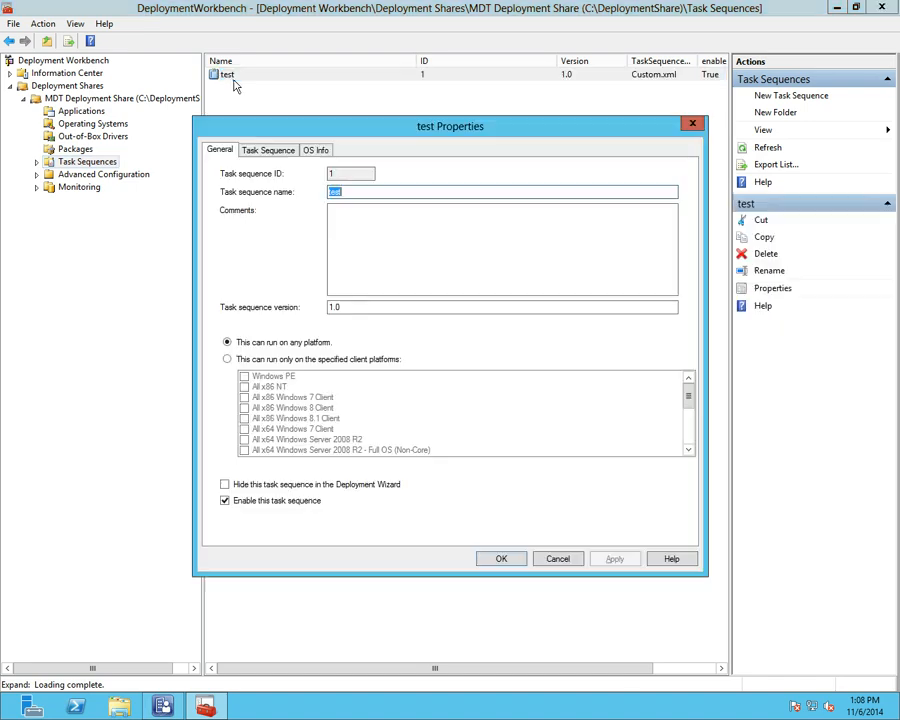
pyautogui.click(257, 152)
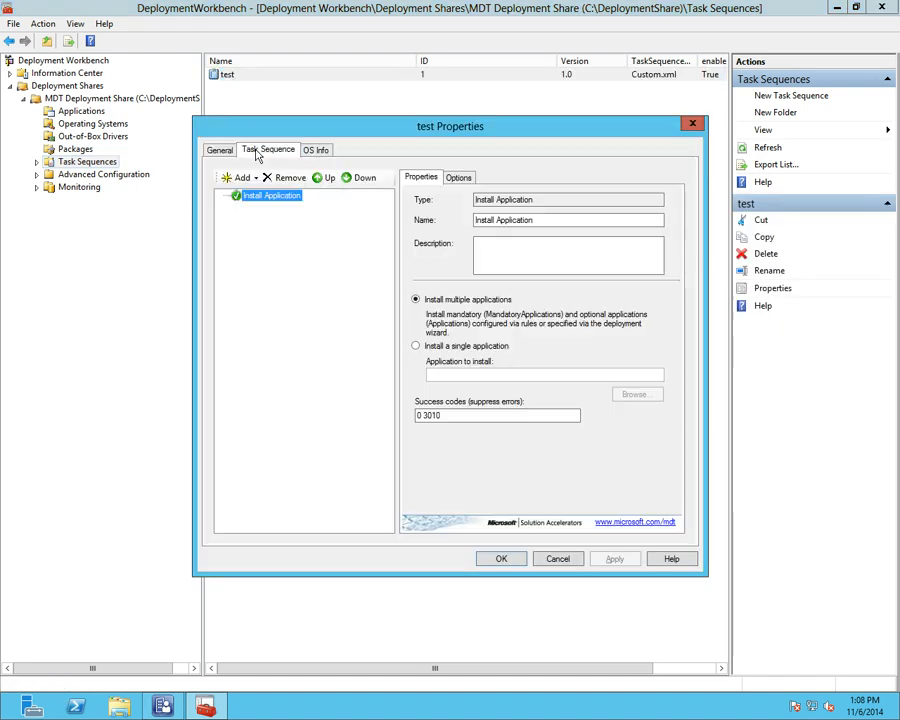
pyautogui.click(254, 177)
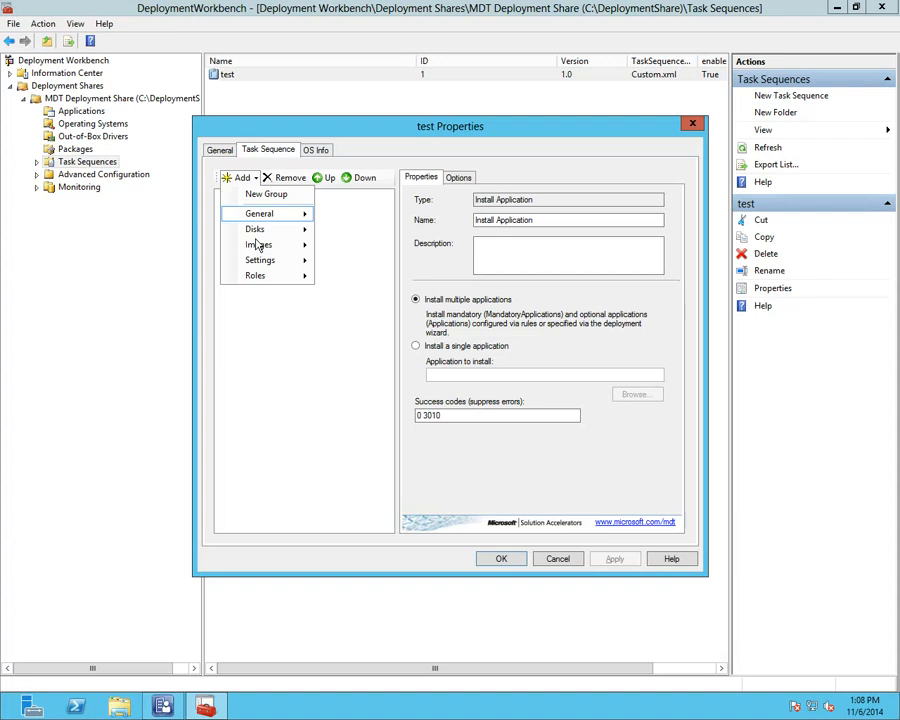
pyautogui.moveTo(260, 278)
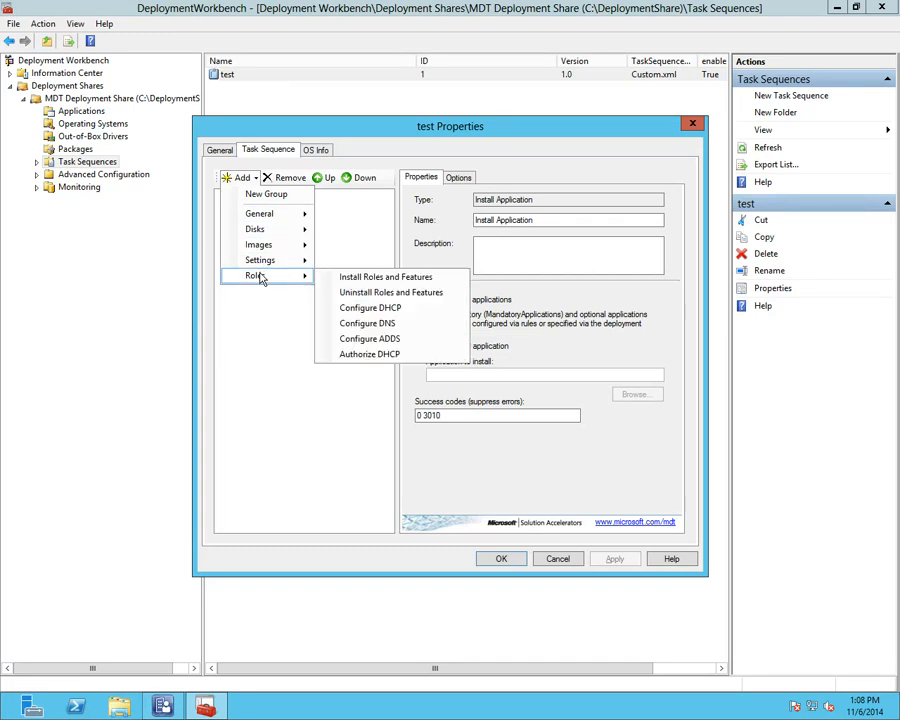
pyautogui.click(338, 221)
pyautogui.click(262, 197)
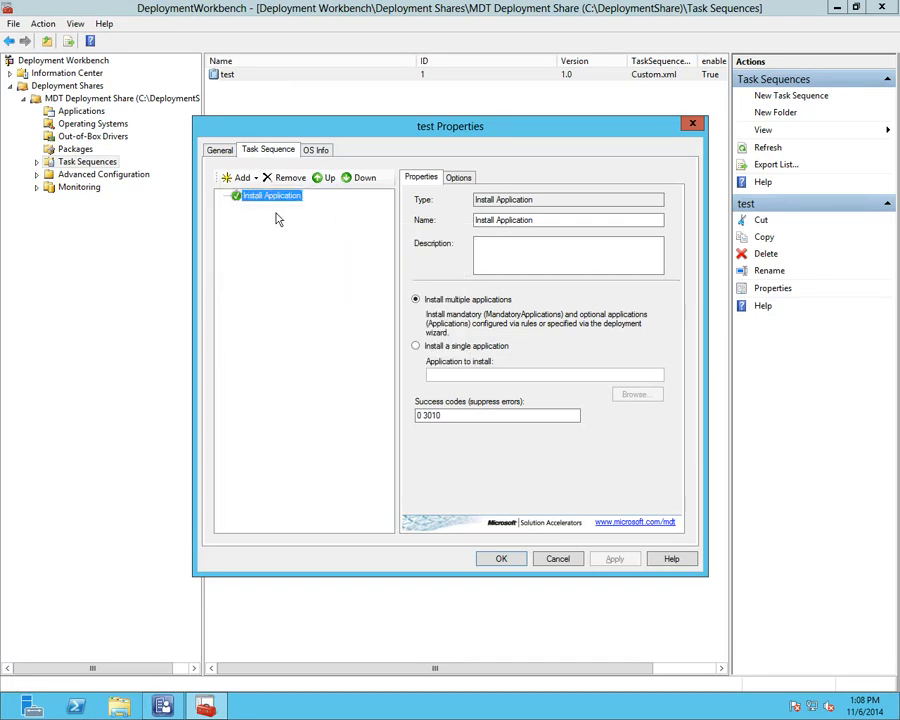
pyautogui.click(333, 151)
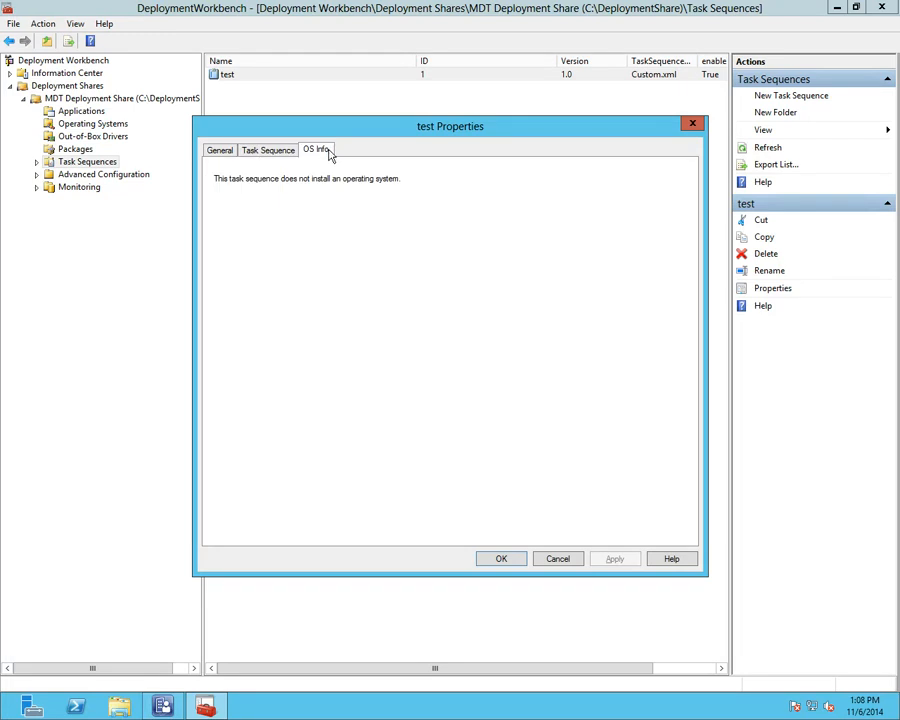
pyautogui.click(691, 124)
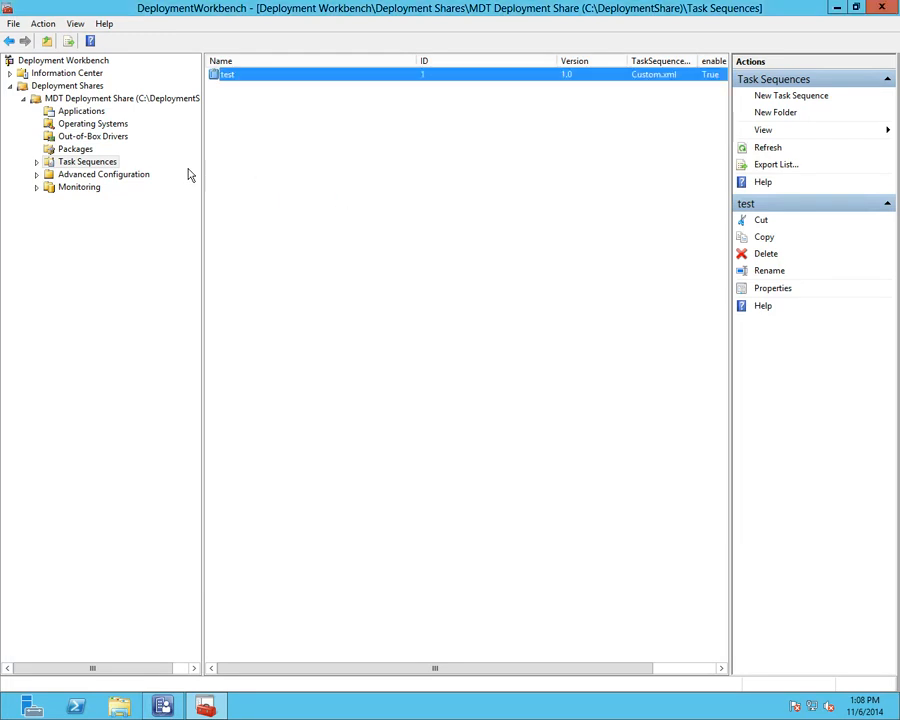
# Step: Expand Advanced Configuration and show the Database settings with its subfolders
pyautogui.click(37, 174)
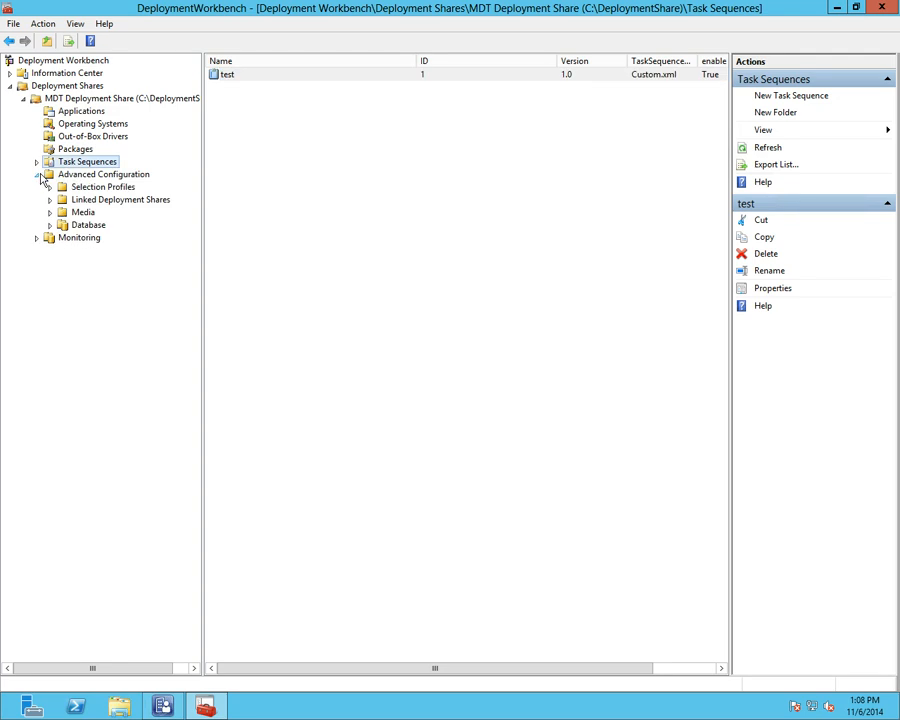
pyautogui.click(88, 226)
pyautogui.click(50, 226)
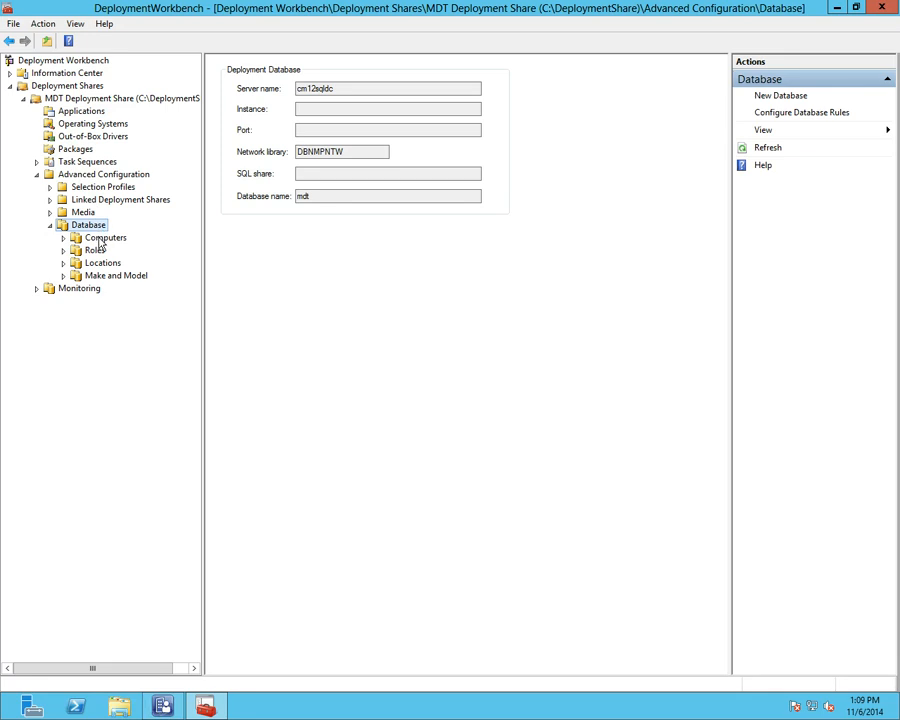
# Step: Create a new database computer with asset tag aaaaaa and MAC 00:00:00:00:00:00:00
pyautogui.rightClick(98, 240)
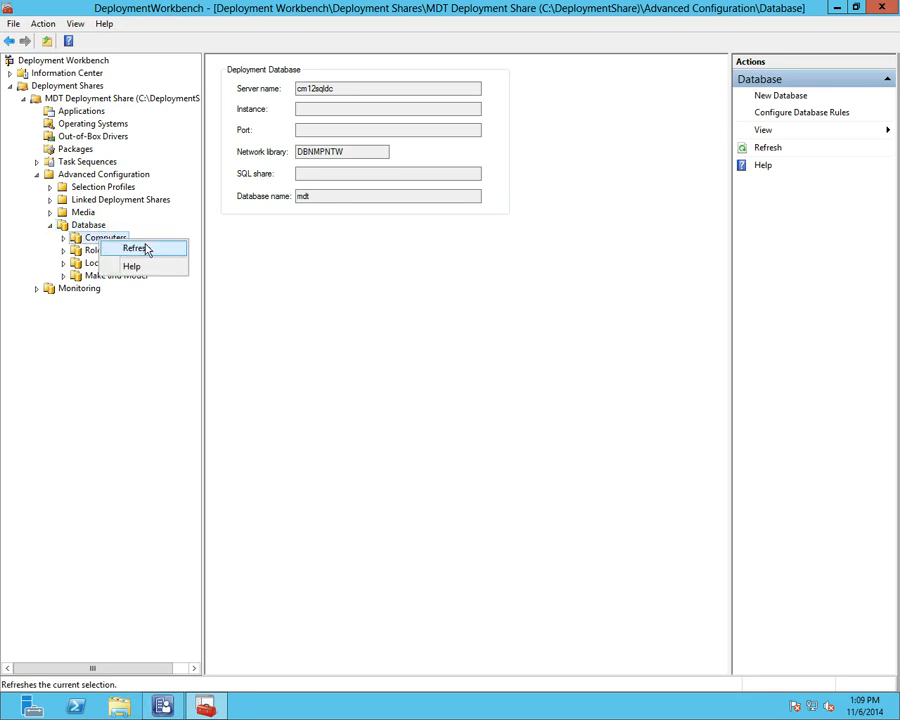
pyautogui.press('Escape')
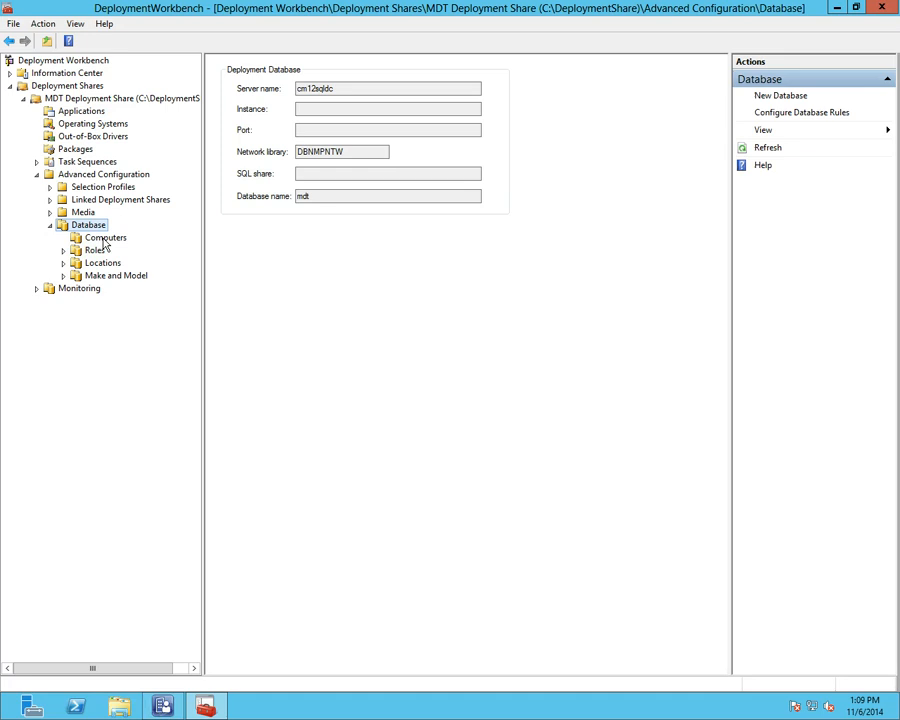
pyautogui.click(104, 240)
pyautogui.rightClick(104, 244)
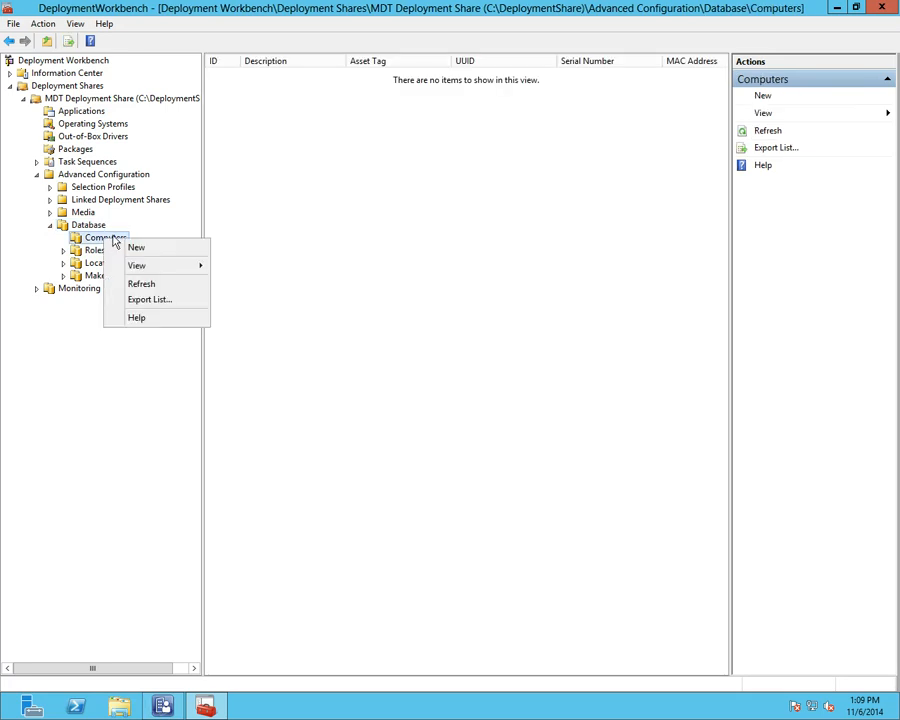
pyautogui.click(142, 248)
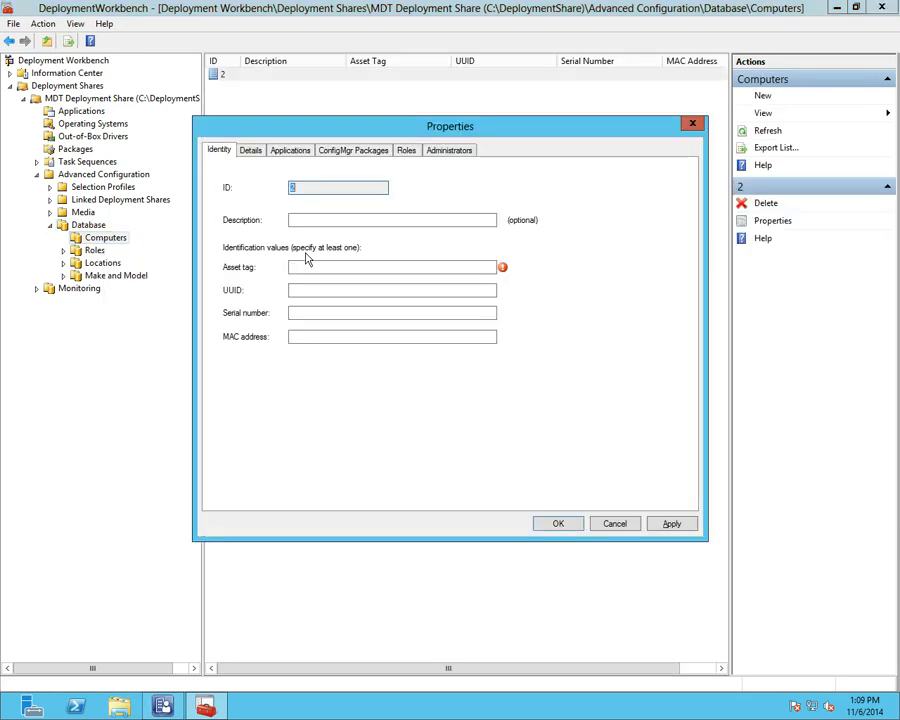
pyautogui.click(350, 266)
pyautogui.write('test')
pyautogui.press('BackSpace')
pyautogui.press('BackSpace')
pyautogui.press('BackSpace')
pyautogui.press('BackSpace')
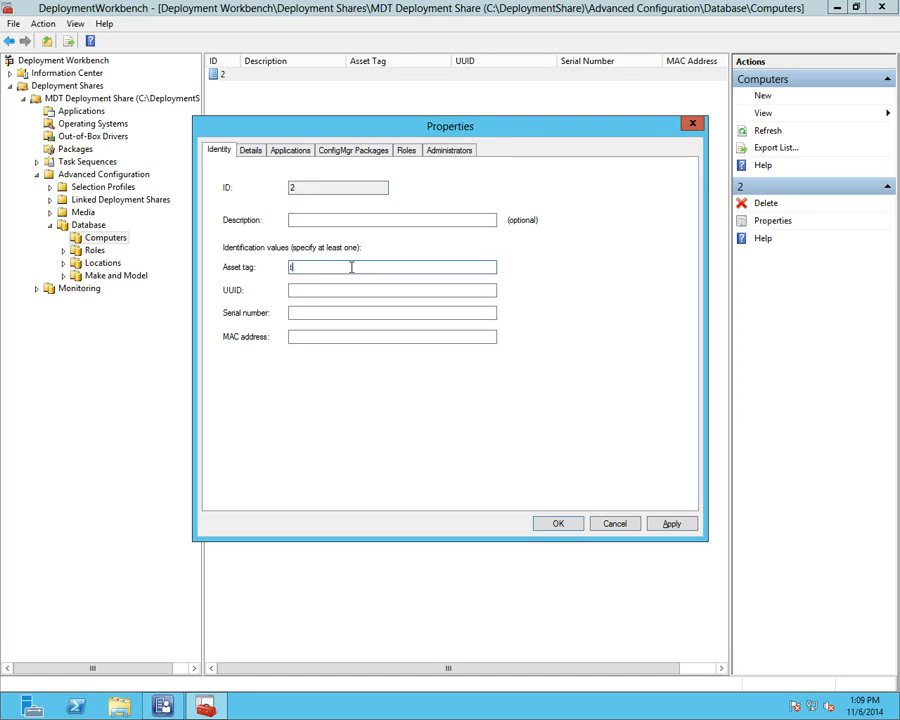
pyautogui.write('aaaaaa')
pyautogui.click(324, 335)
pyautogui.write('00:')
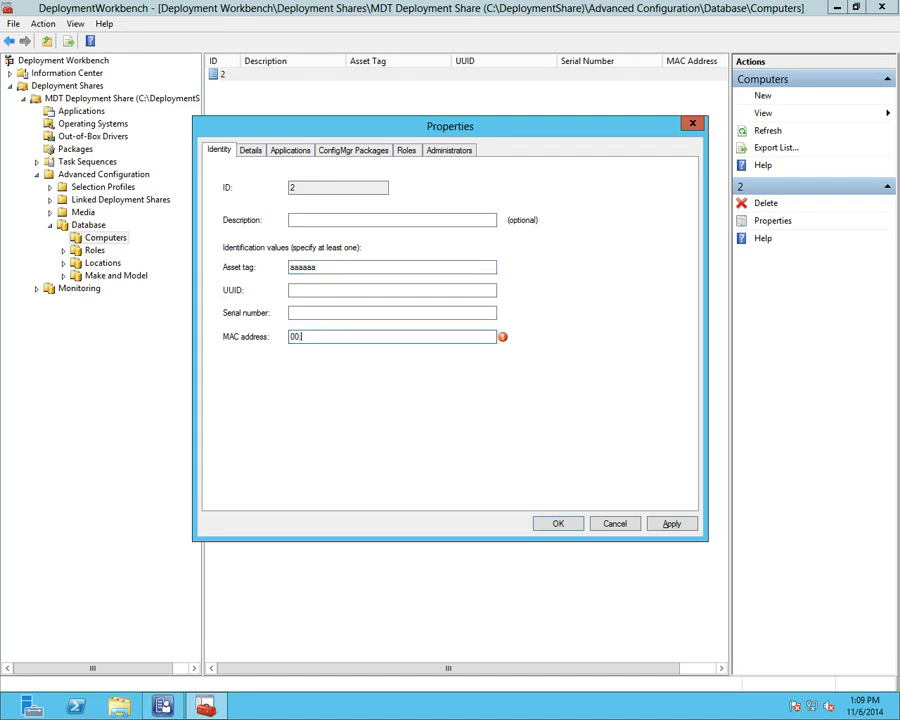
pyautogui.write('00:00:00:00:00:00')
# Step: Review the Details, Applications and ConfigMgr Packages tabs, then cancel the record
pyautogui.click(251, 153)
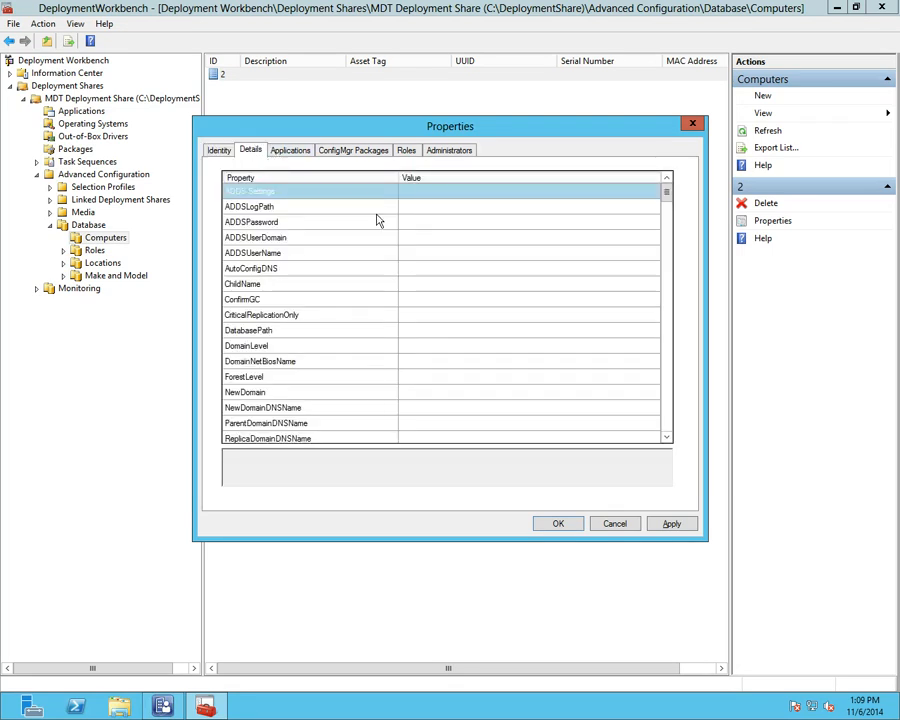
pyautogui.click(294, 152)
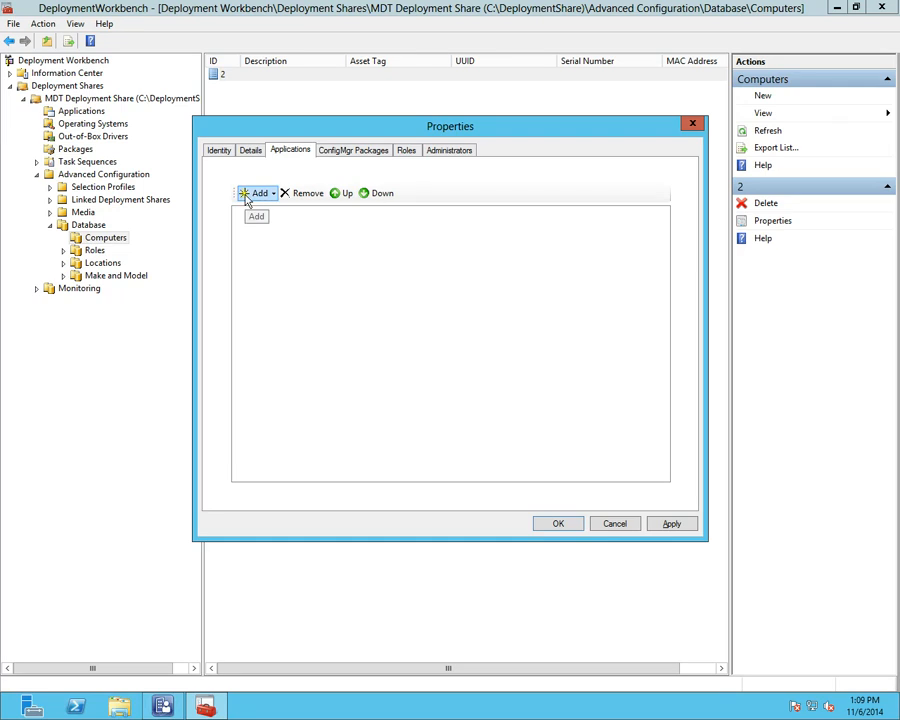
pyautogui.click(370, 152)
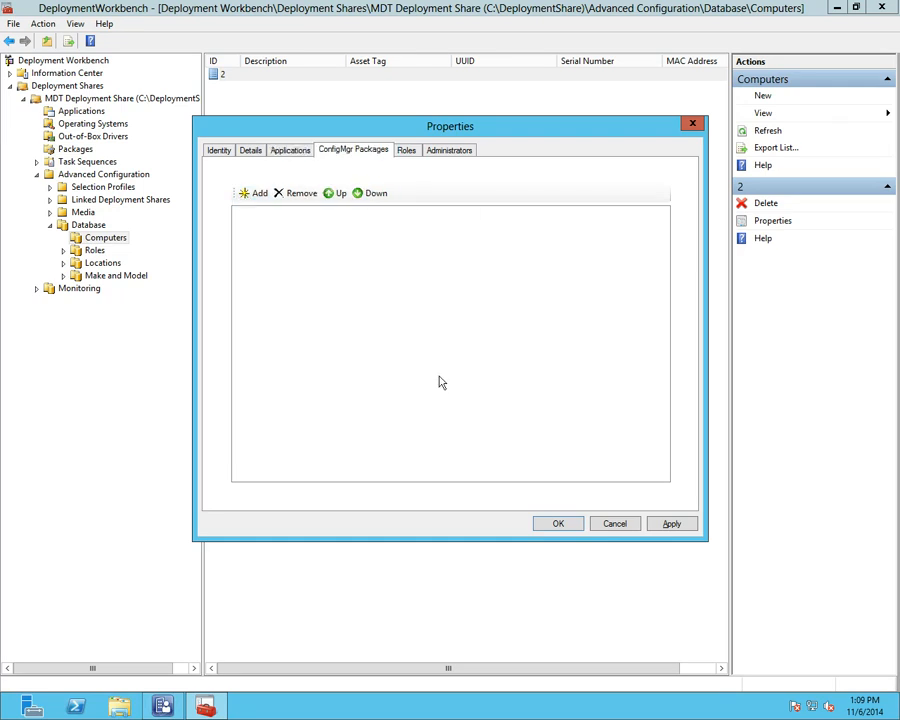
pyautogui.click(600, 524)
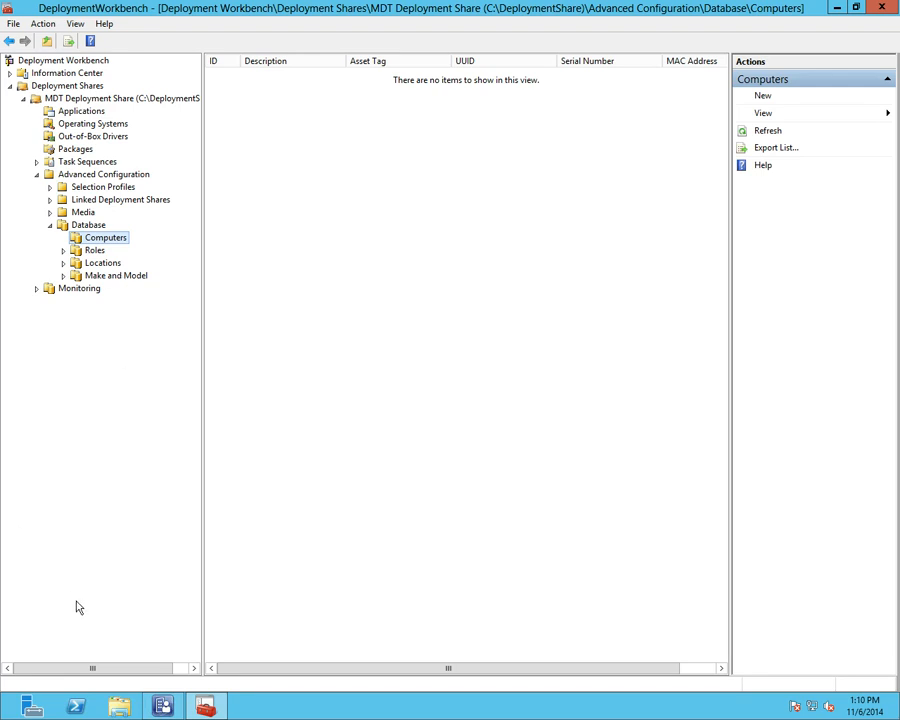
# Step: Open File Explorer and browse to C:\PackageSrc\MDTSettings
pyautogui.click(120, 707)
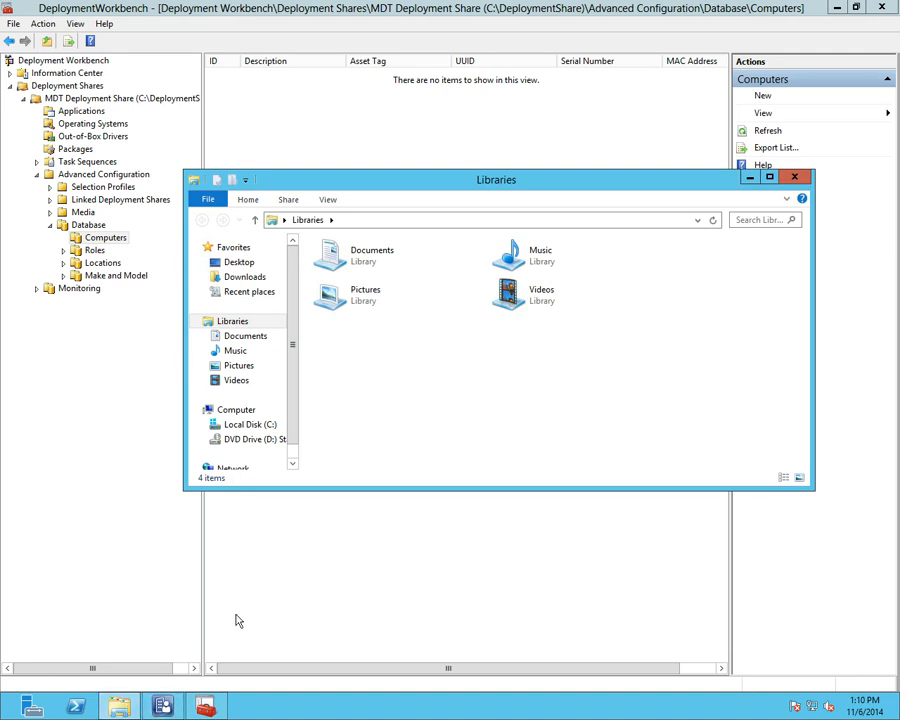
pyautogui.click(245, 425)
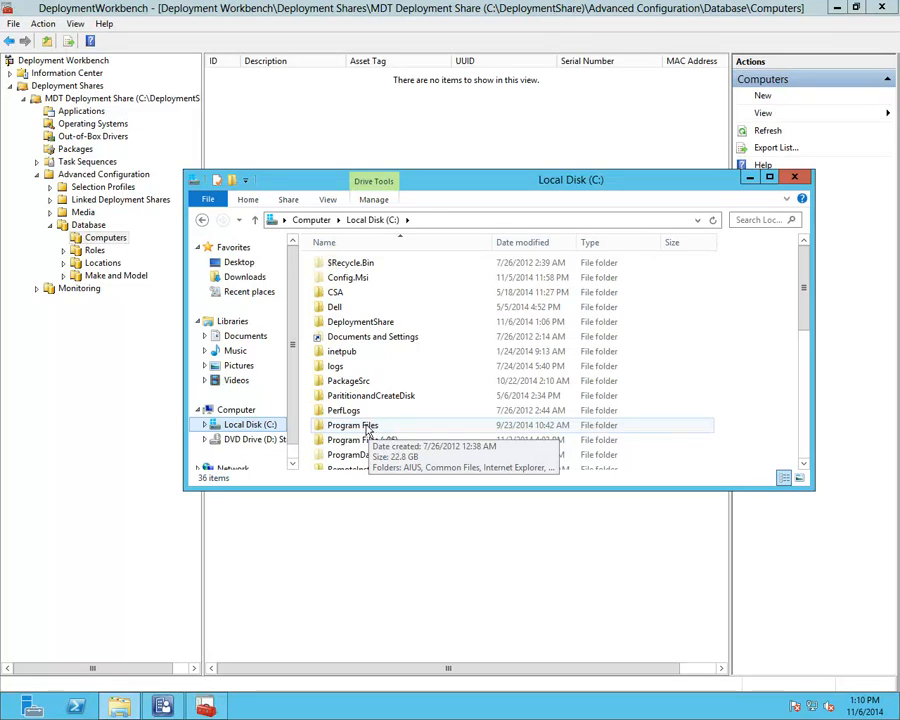
pyautogui.doubleClick(354, 382)
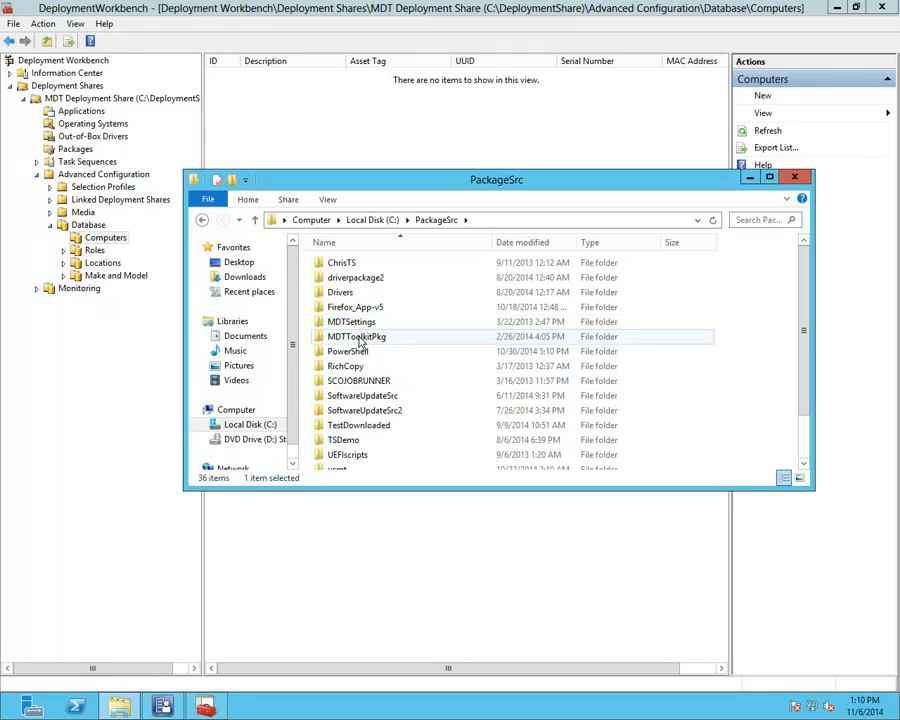
pyautogui.doubleClick(362, 321)
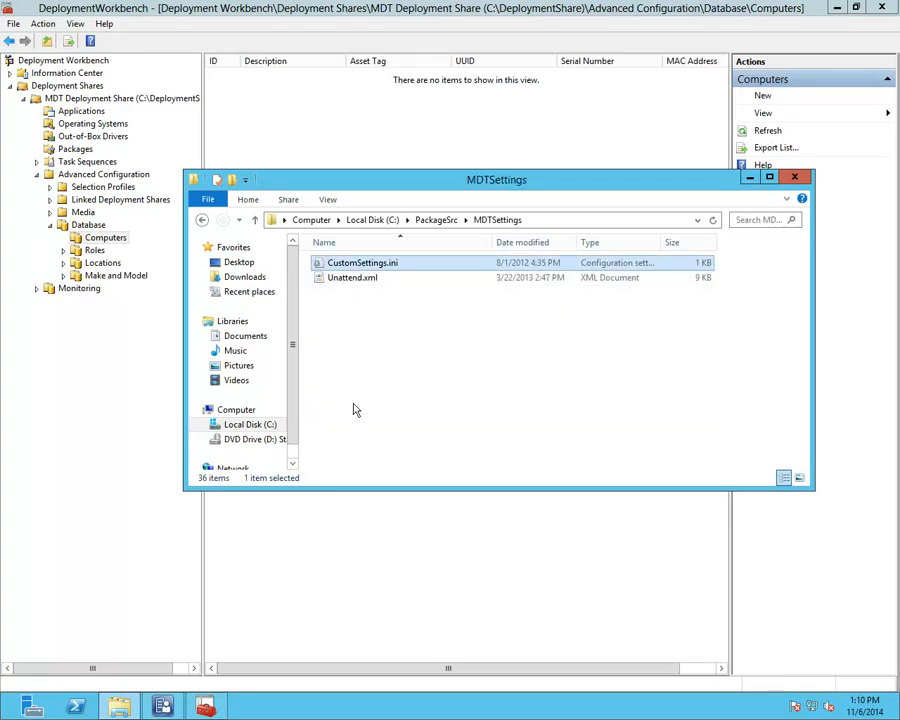
# Step: Read CustomSettings.ini in Notepad, then close Notepad, Explorer and Deployment Workbench
pyautogui.doubleClick(364, 263)
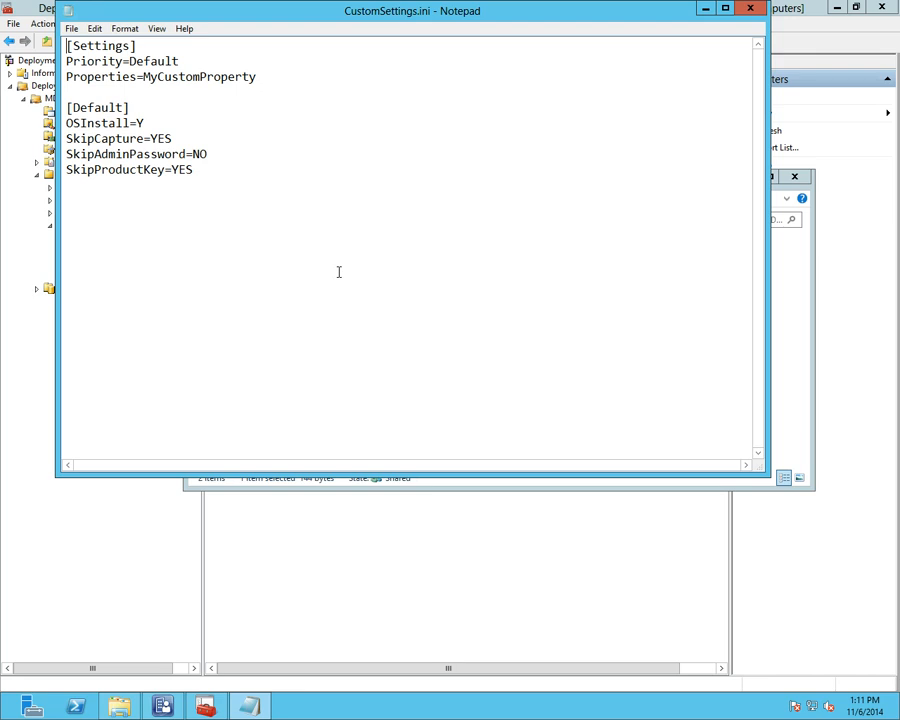
pyautogui.click(750, 9)
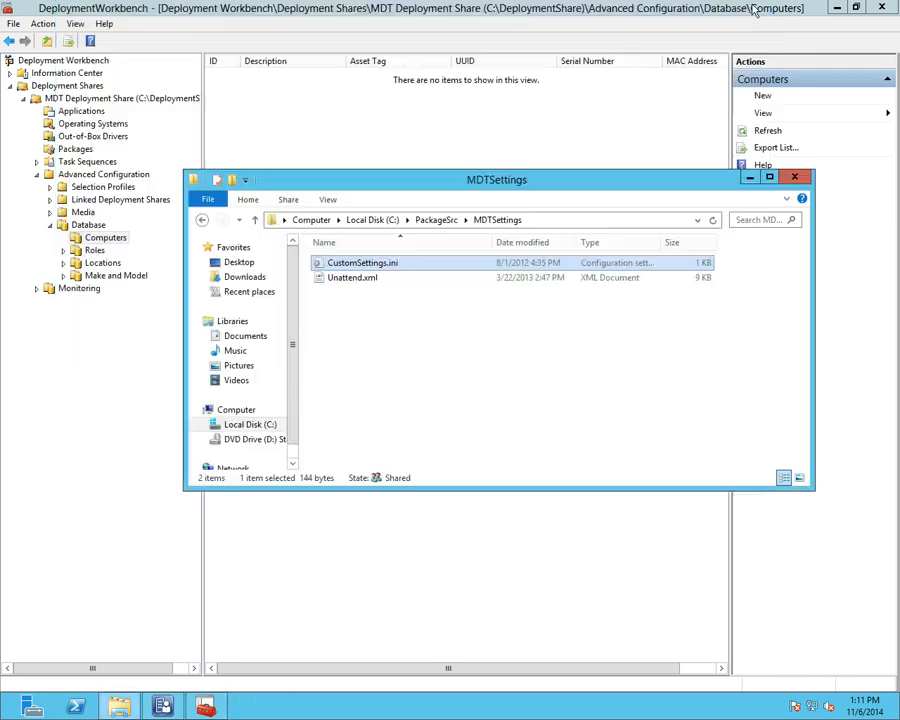
pyautogui.click(796, 179)
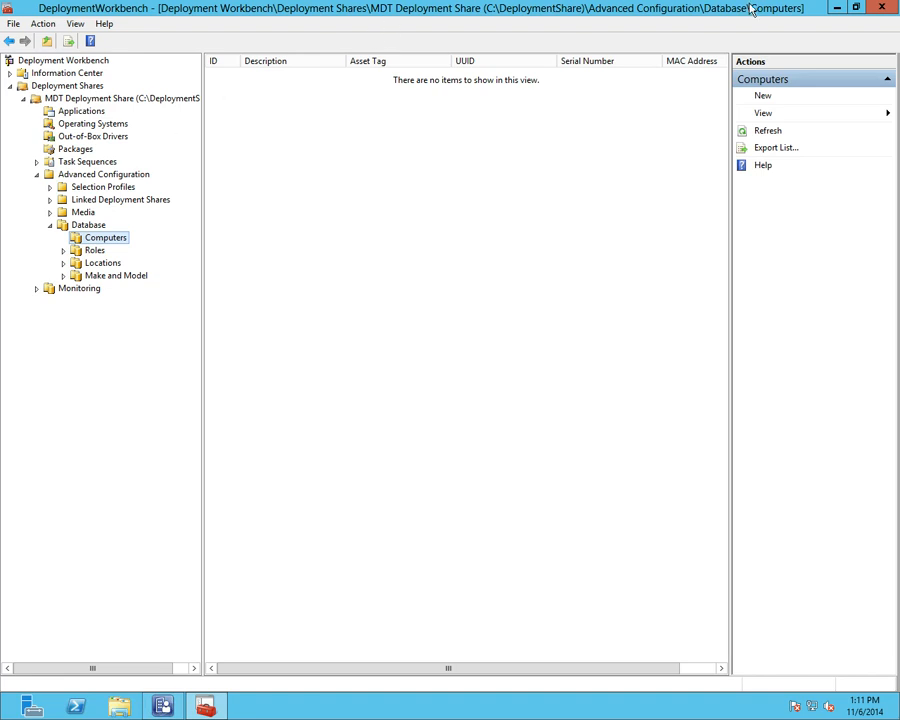
pyautogui.click(882, 10)
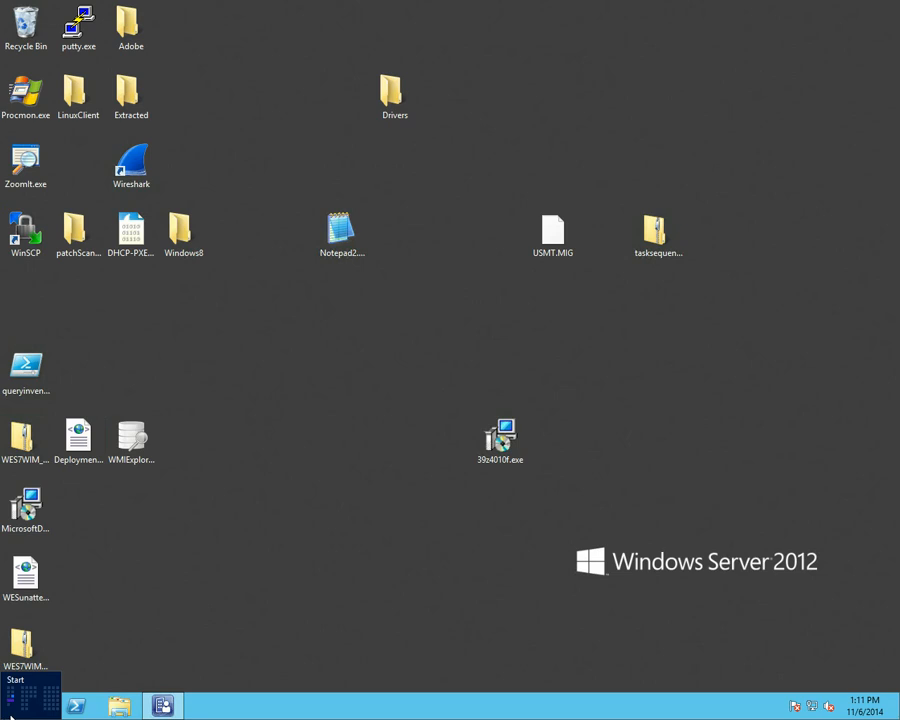
# Step: Launch UDI Wizard Designer by searching 'udi' from the Start screen
pyautogui.click(8, 712)
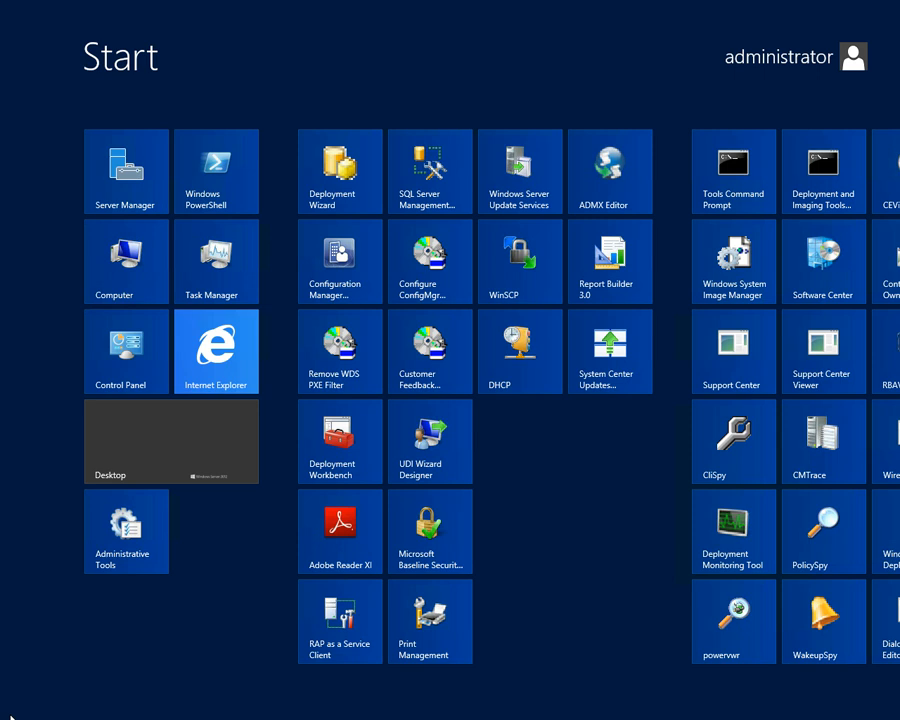
pyautogui.write('udi')
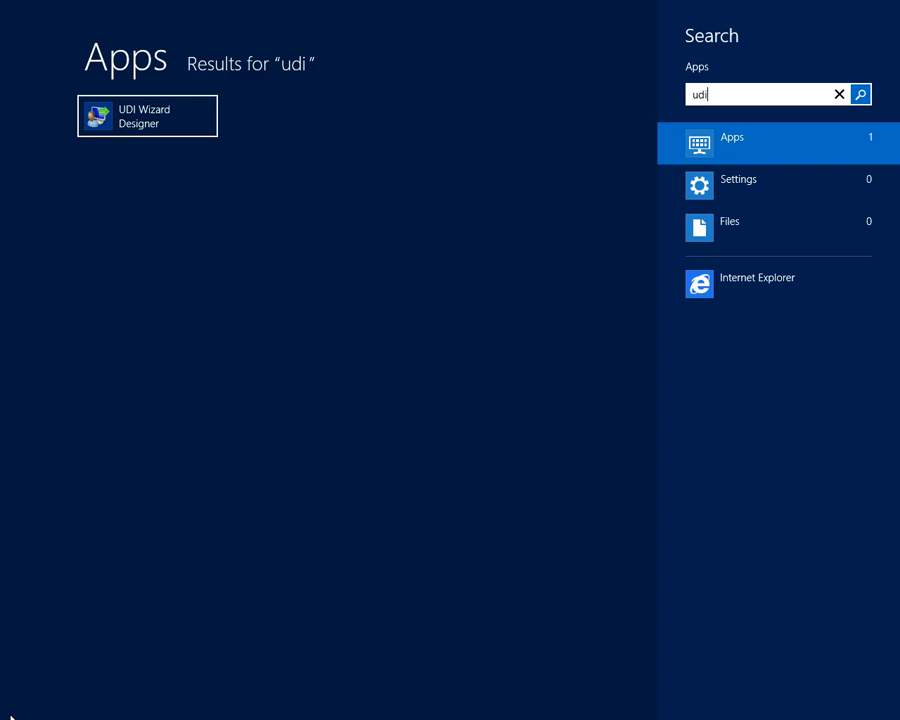
pyautogui.press('Return')
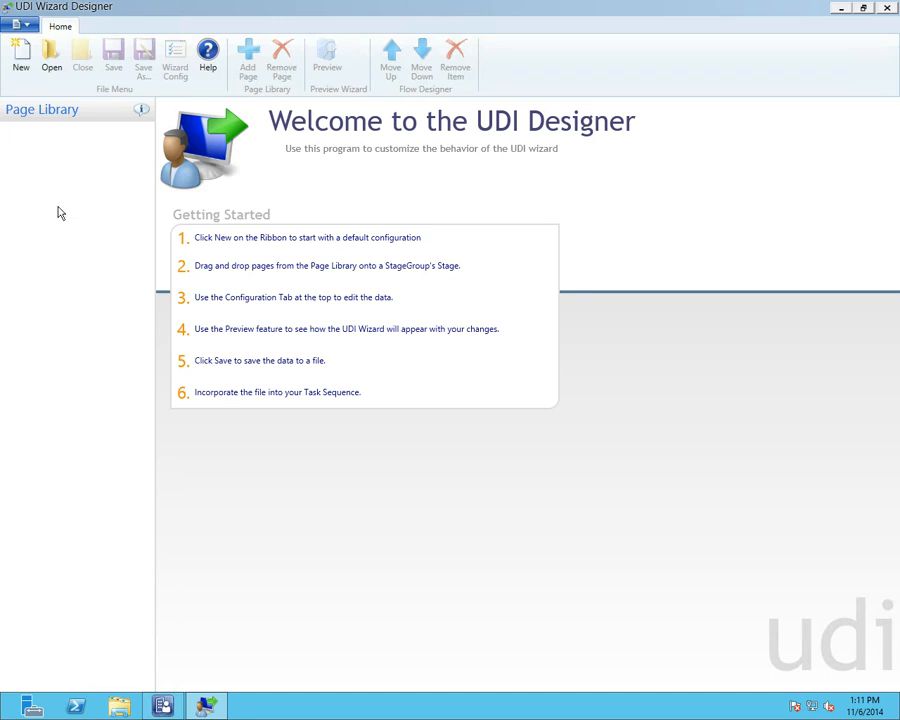
# Step: Discard unsaved changes and load UDIWizard_Config.xml from the MDTToolkitPkg Scripts folder
pyautogui.click(21, 64)
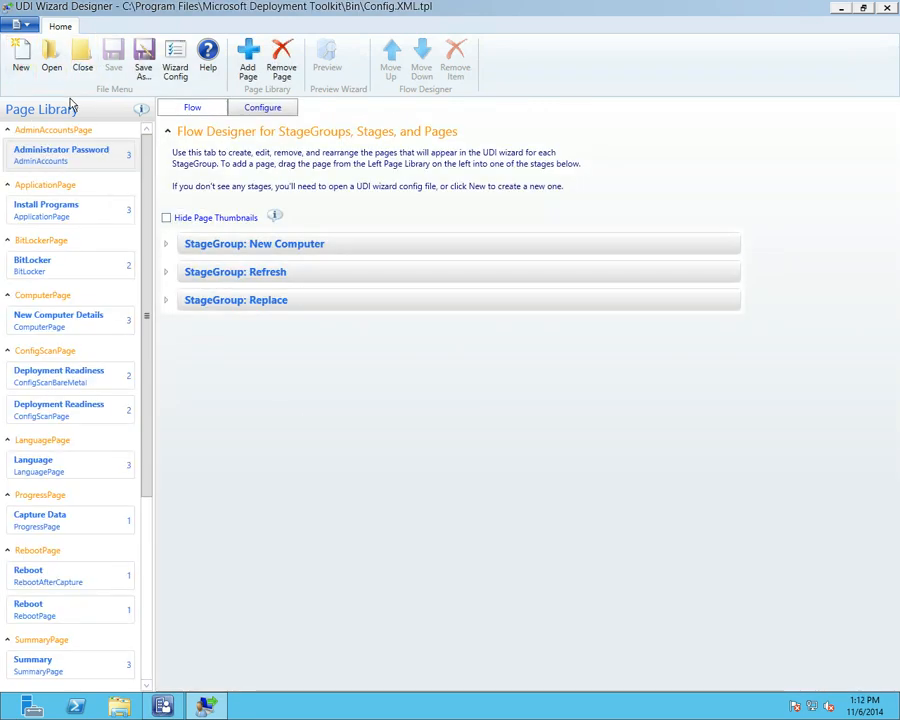
pyautogui.click(55, 64)
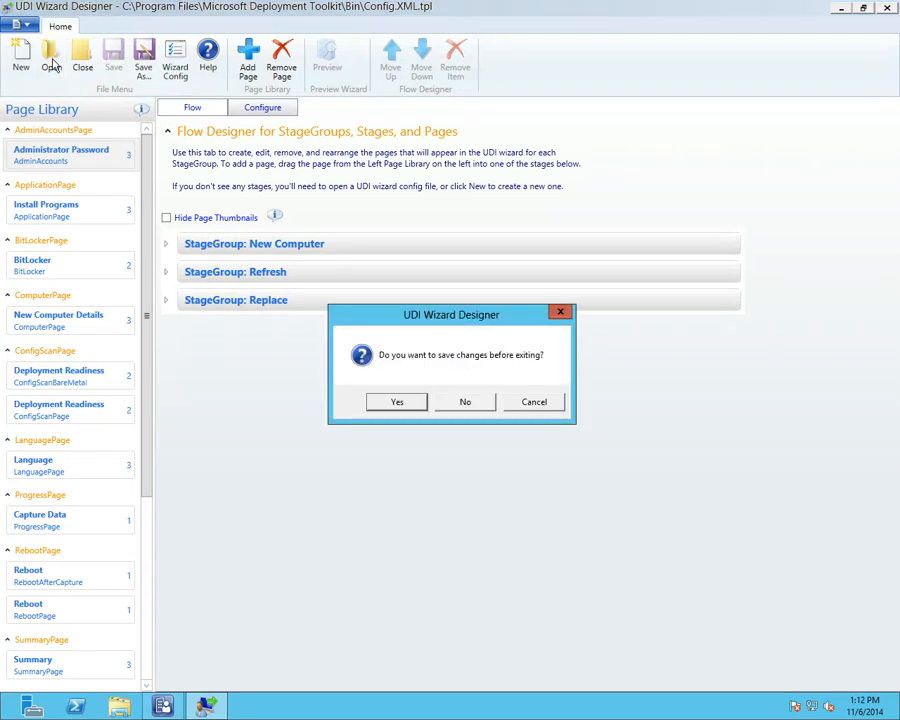
pyautogui.click(456, 406)
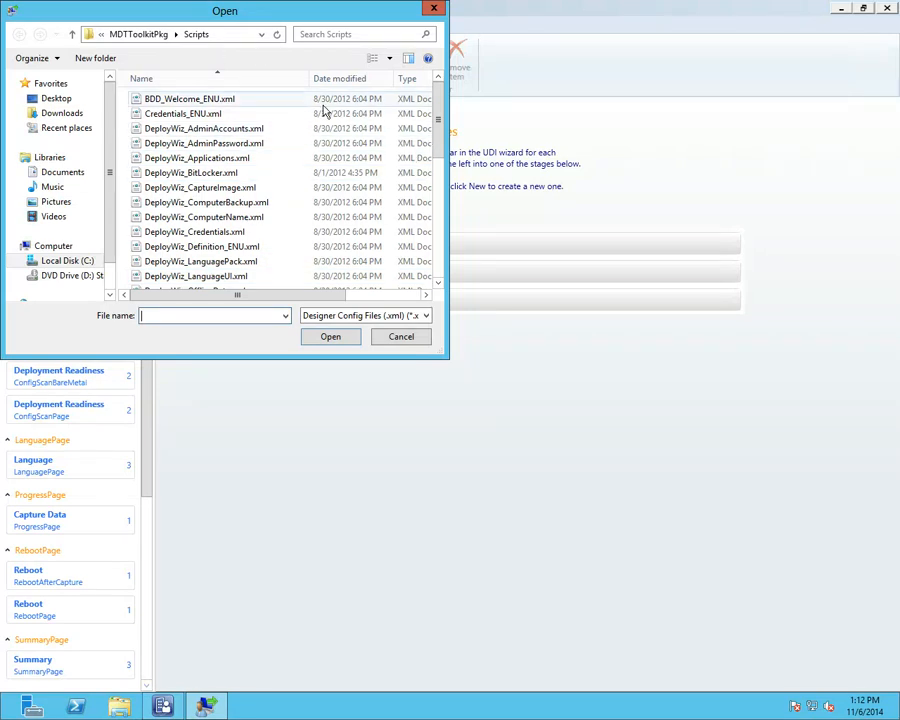
pyautogui.moveTo(440, 120); pyautogui.dragTo(428, 220)
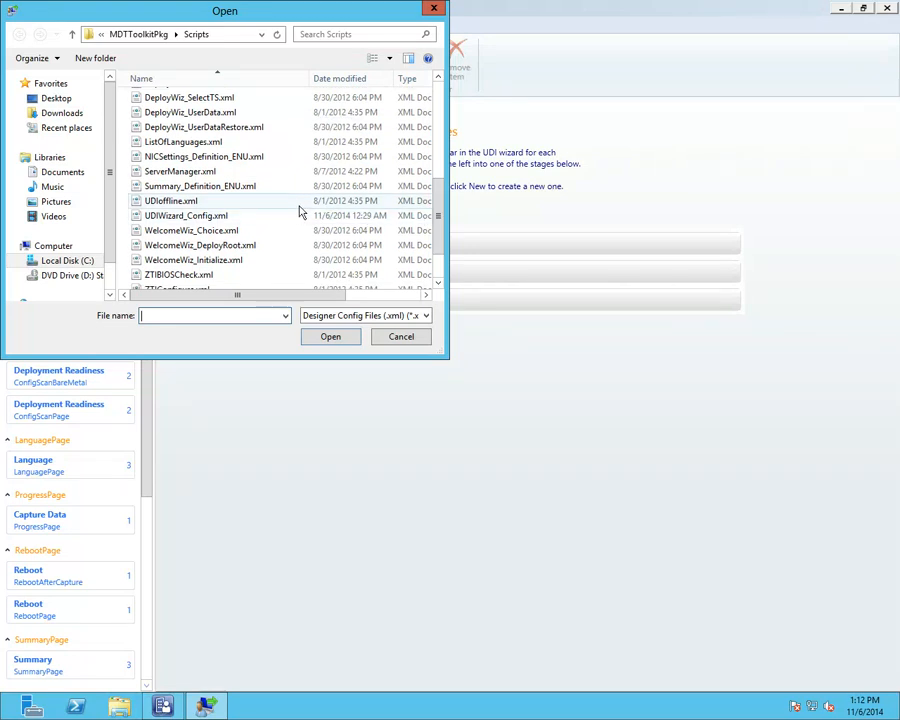
pyautogui.click(203, 222)
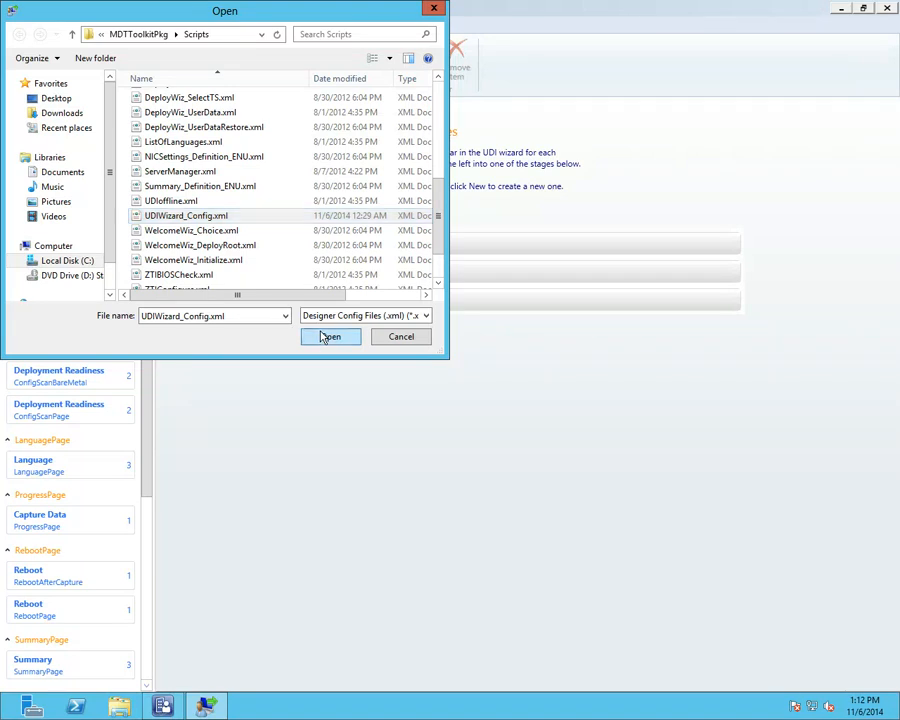
pyautogui.click(328, 336)
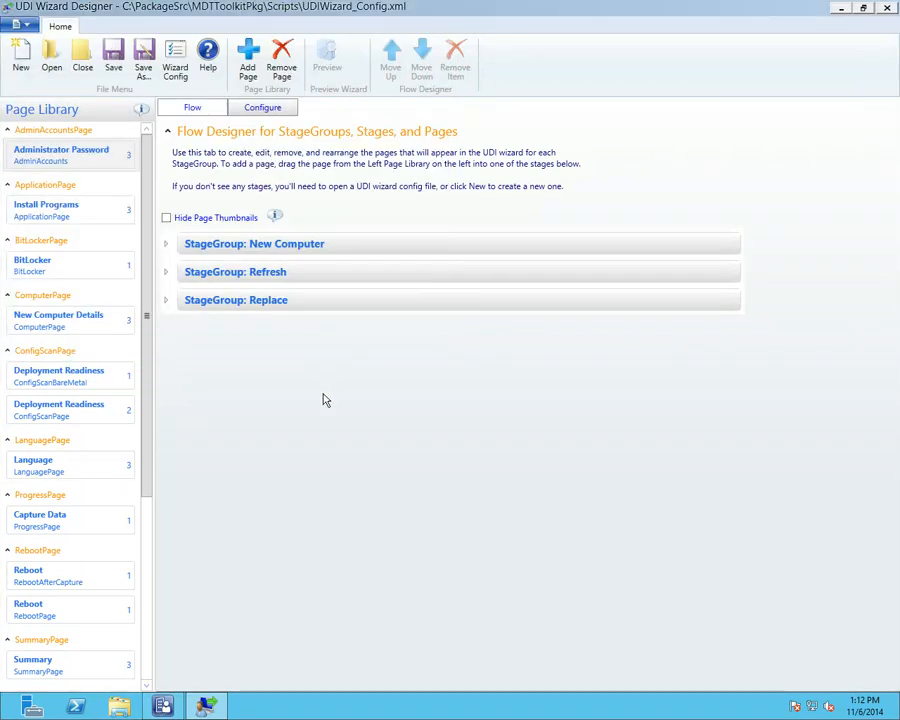
# Step: Expand the New Computer group and preview its wizard up to Administrator Password, then close the preview
pyautogui.click(167, 248)
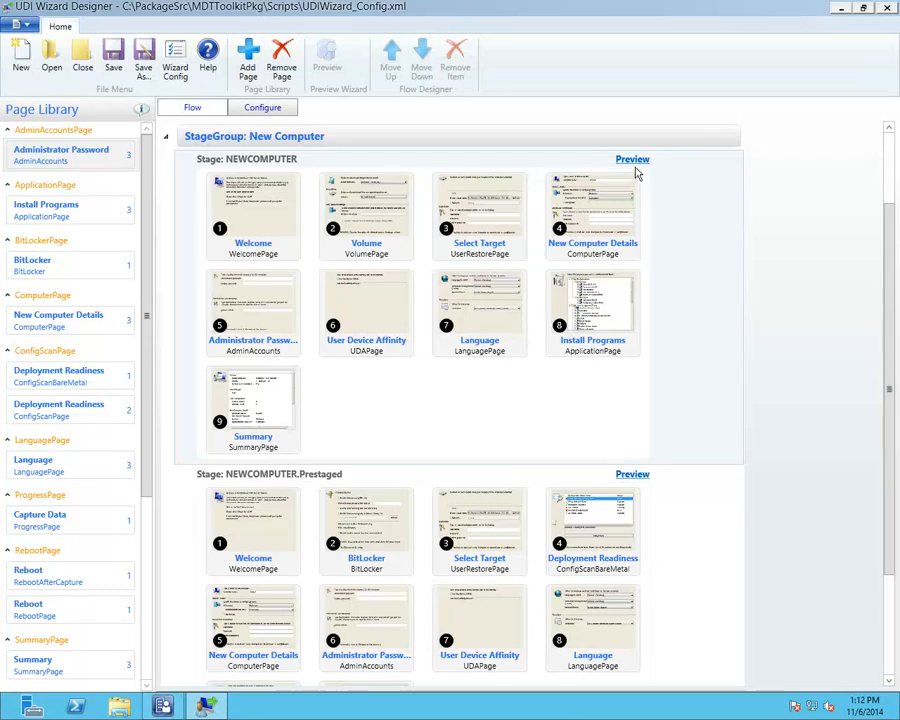
pyautogui.click(633, 160)
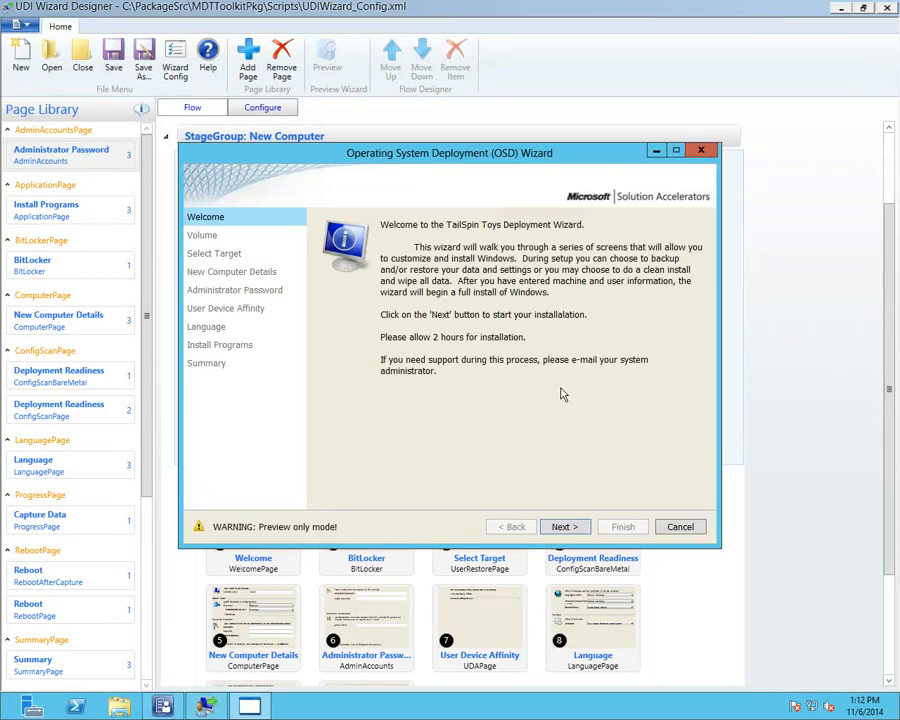
pyautogui.click(567, 527)
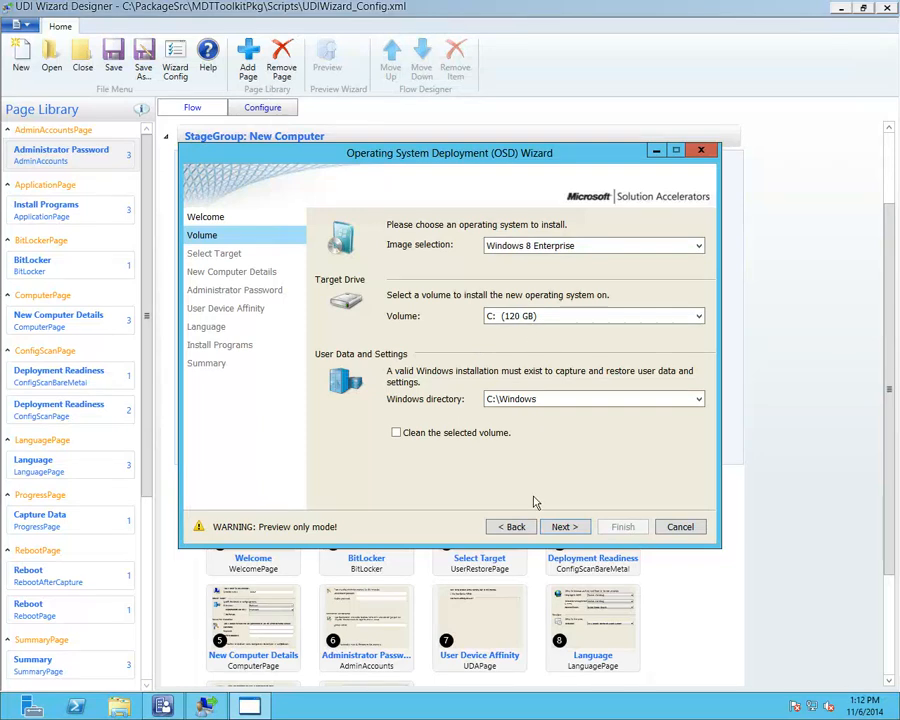
pyautogui.click(566, 527)
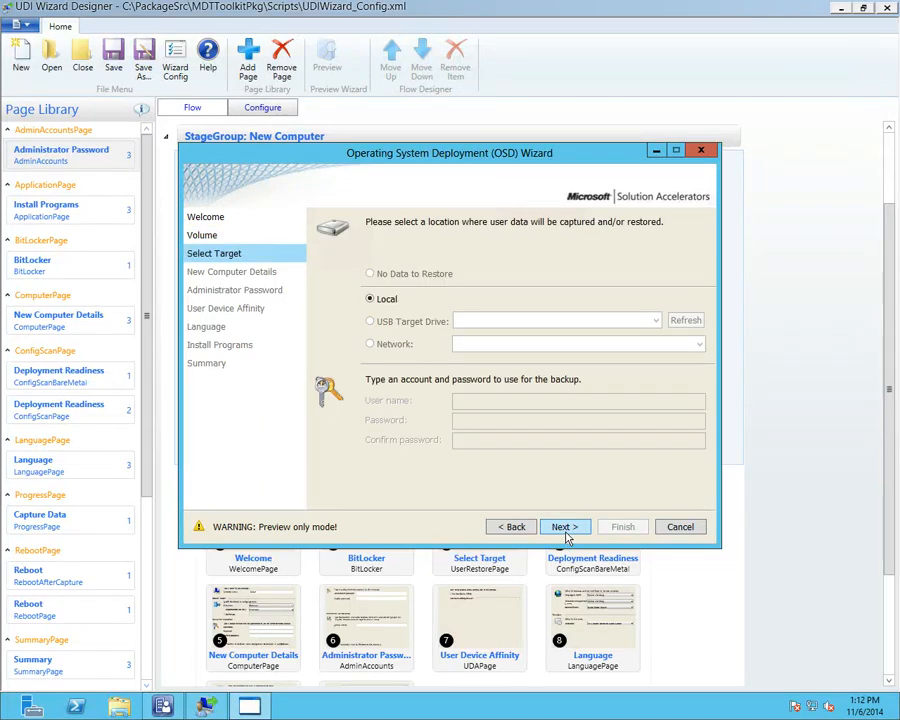
pyautogui.click(566, 531)
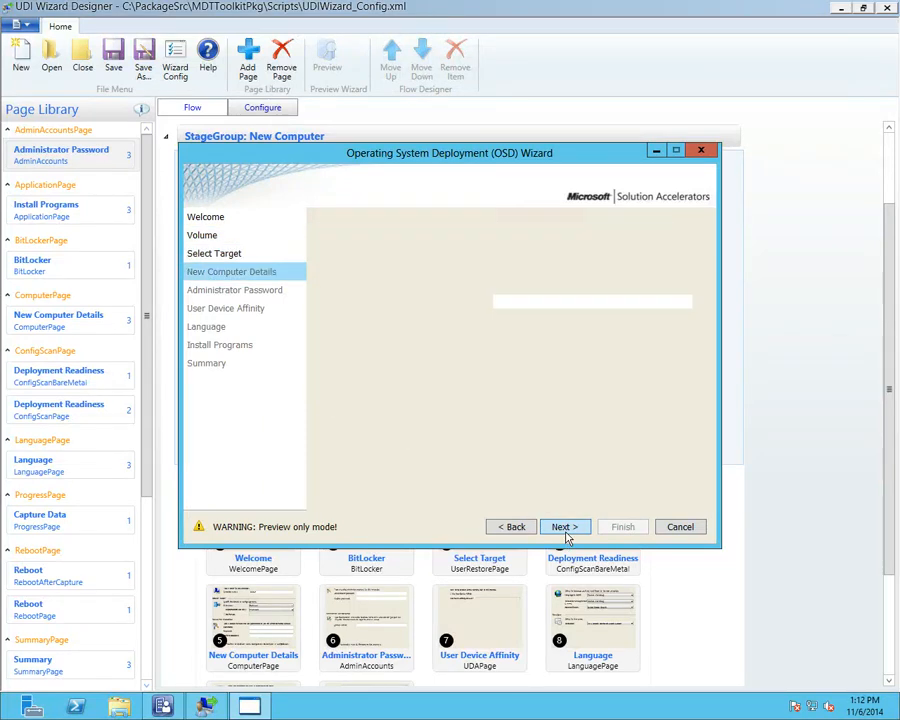
pyautogui.click(566, 531)
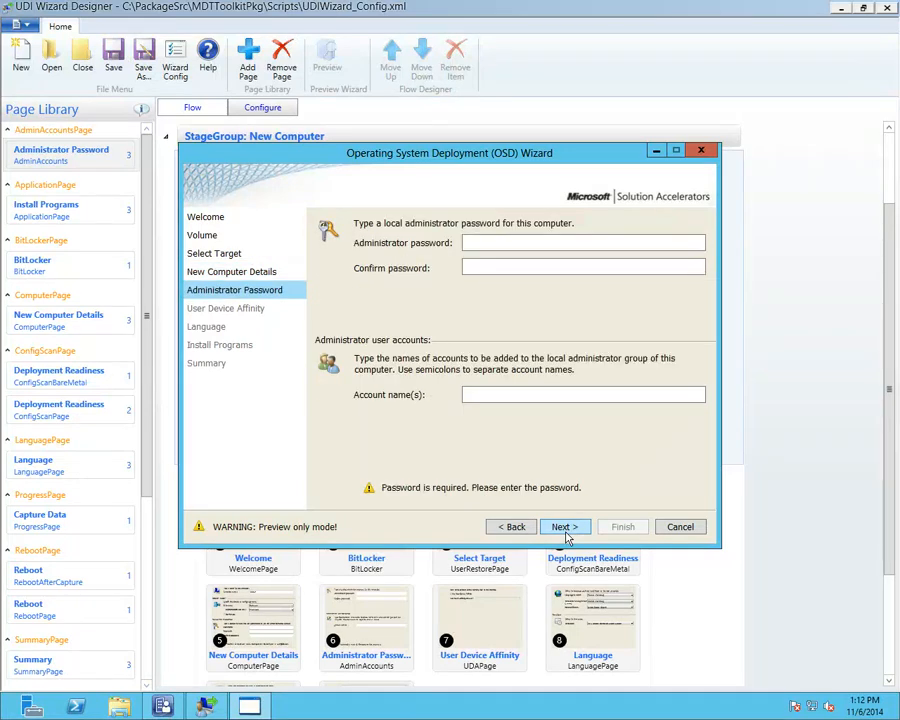
pyautogui.click(678, 527)
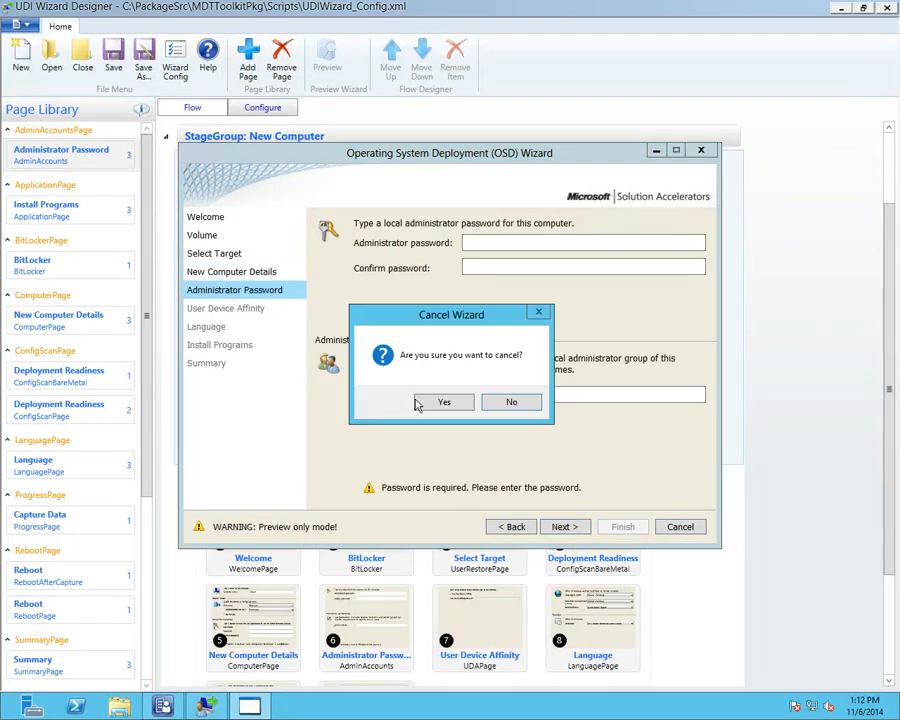
pyautogui.click(445, 403)
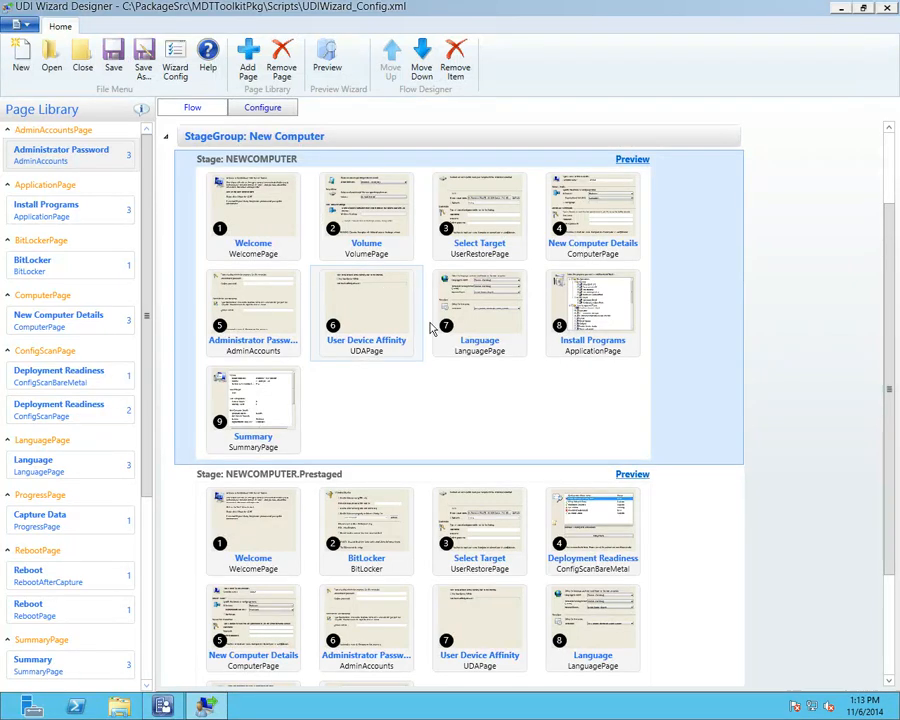
pyautogui.rightClick(363, 305)
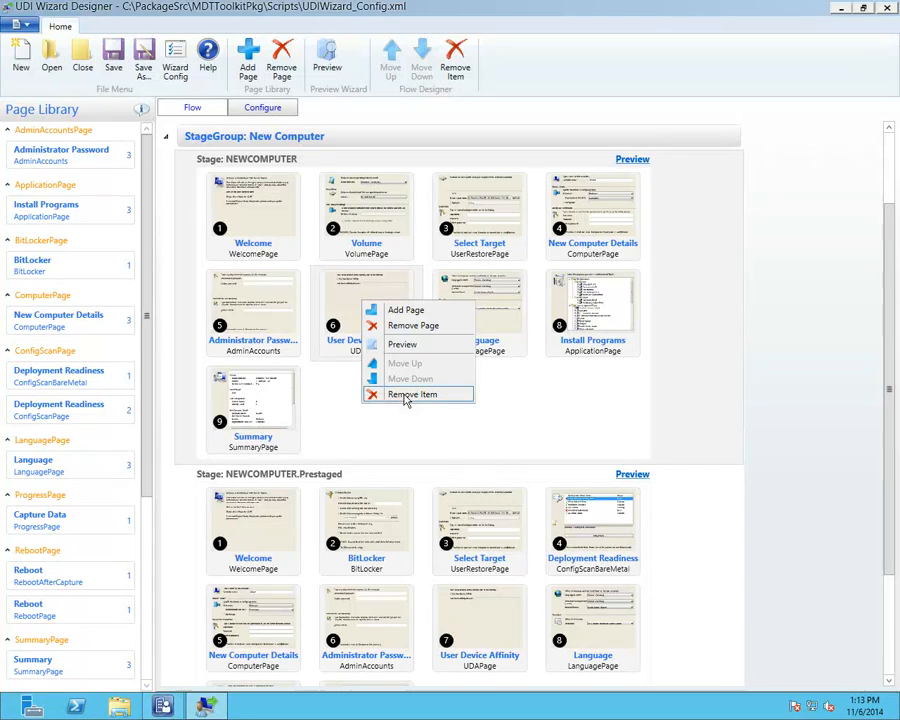
pyautogui.click(357, 211)
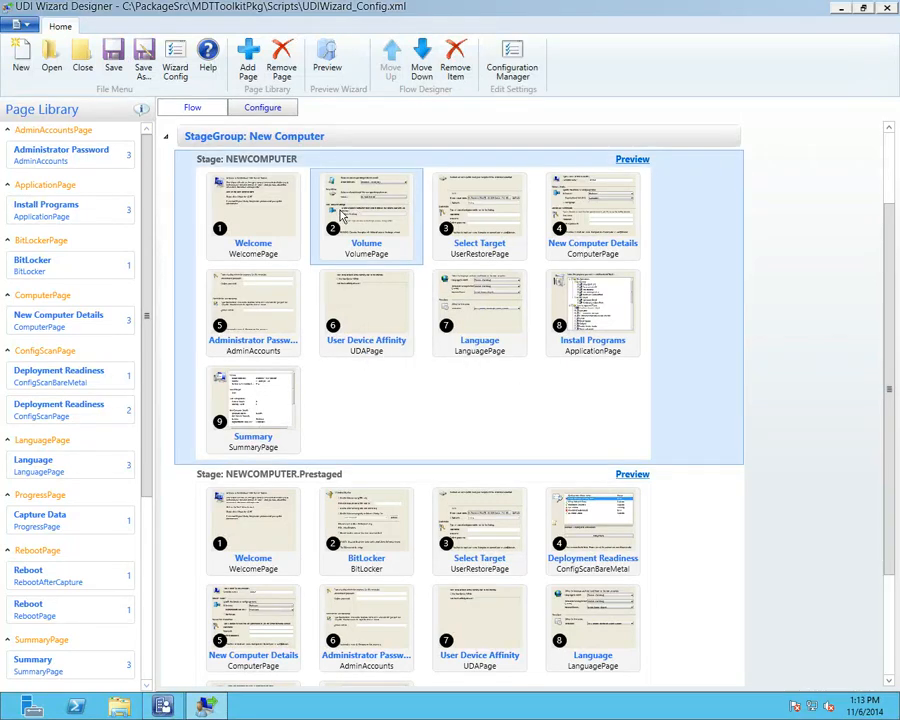
pyautogui.click(270, 219)
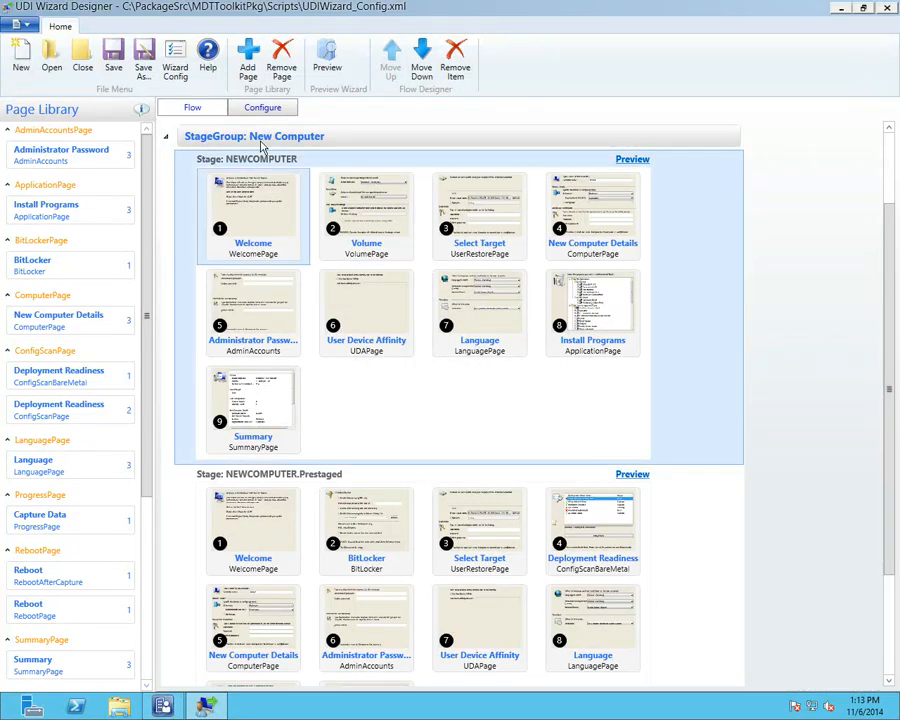
pyautogui.click(262, 108)
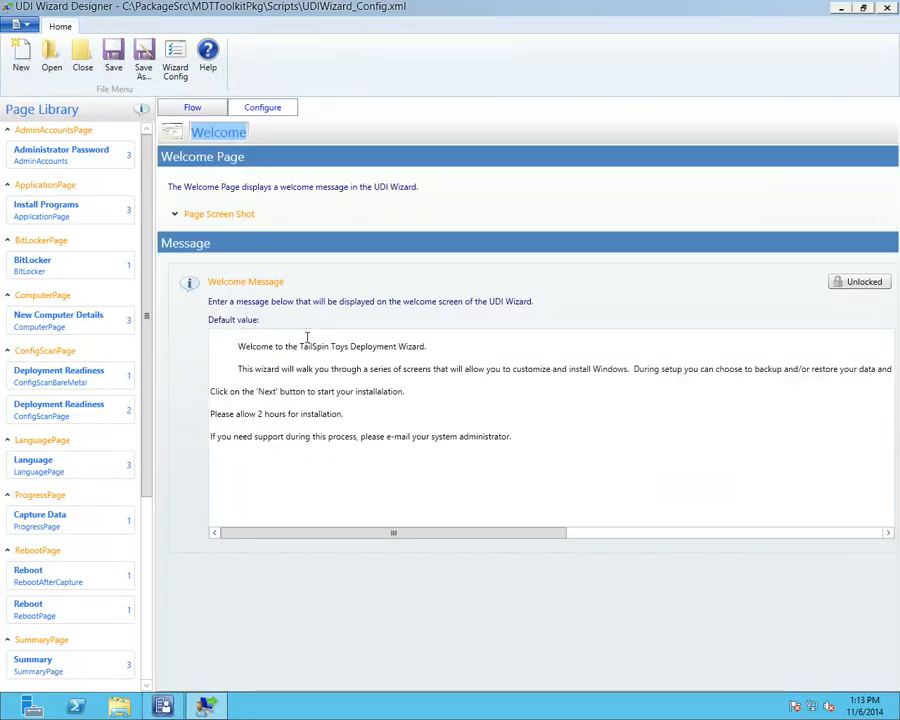
pyautogui.click(363, 345)
pyautogui.hotkey('ctrl', 'a')
pyautogui.moveTo(363, 345); pyautogui.dragTo(299, 347)
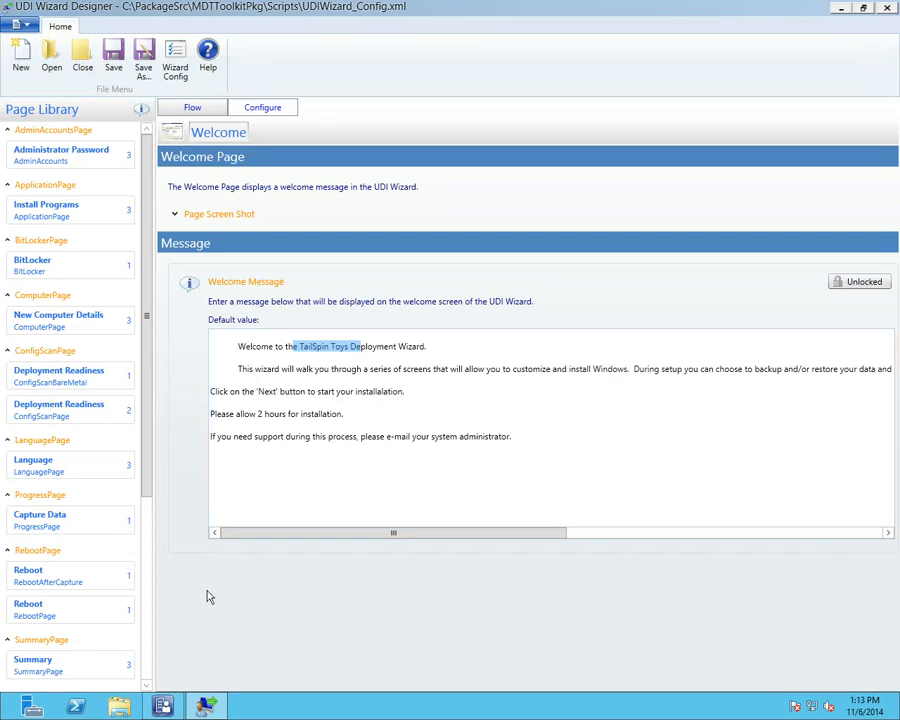
pyautogui.click(194, 109)
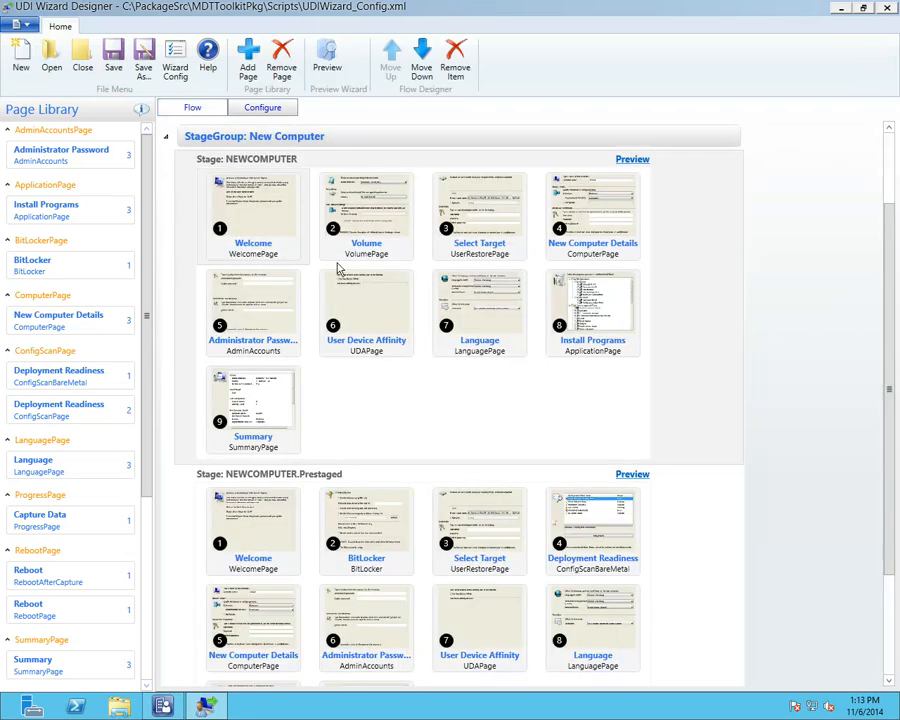
pyautogui.click(376, 244)
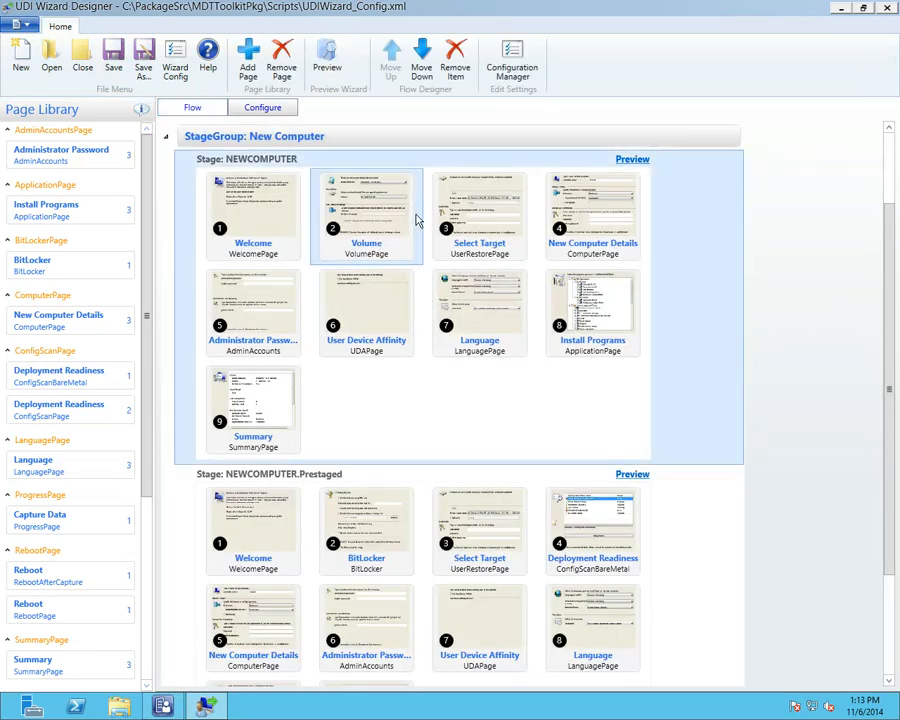
# Step: Show the Volume page's screenshot and Image Combo Behavior settings, and inspect the Windows 8 Enterprise entry without changes
pyautogui.click(268, 111)
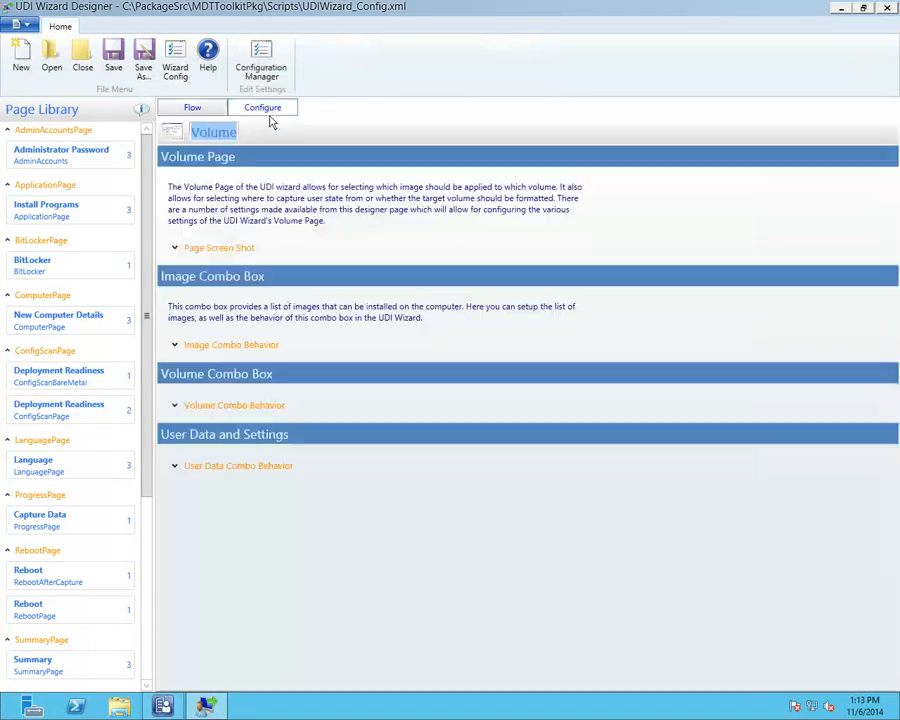
pyautogui.click(182, 250)
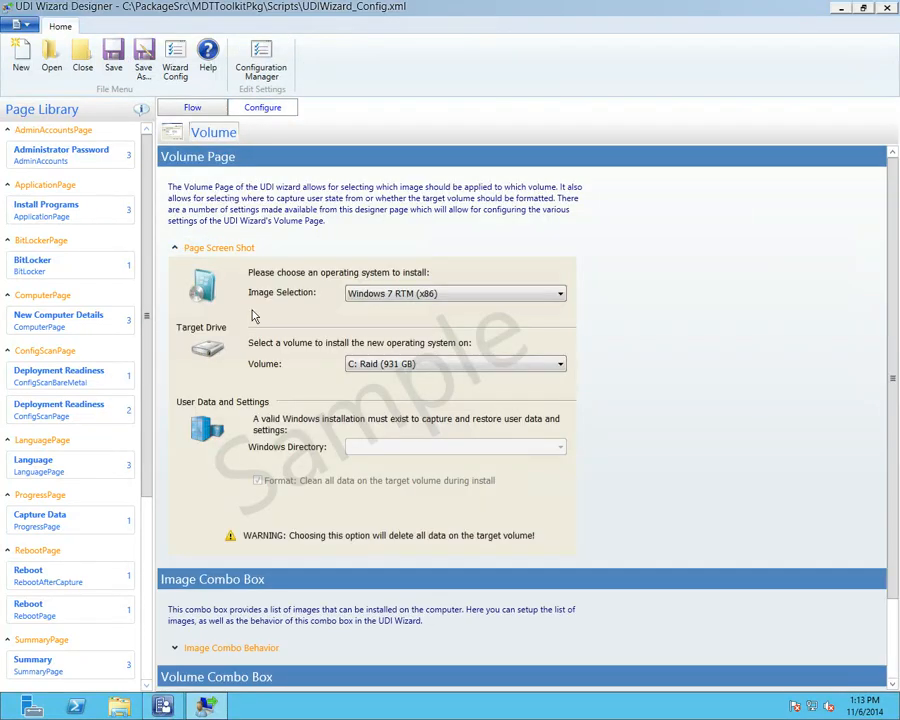
pyautogui.scroll(-1, 176, 255)
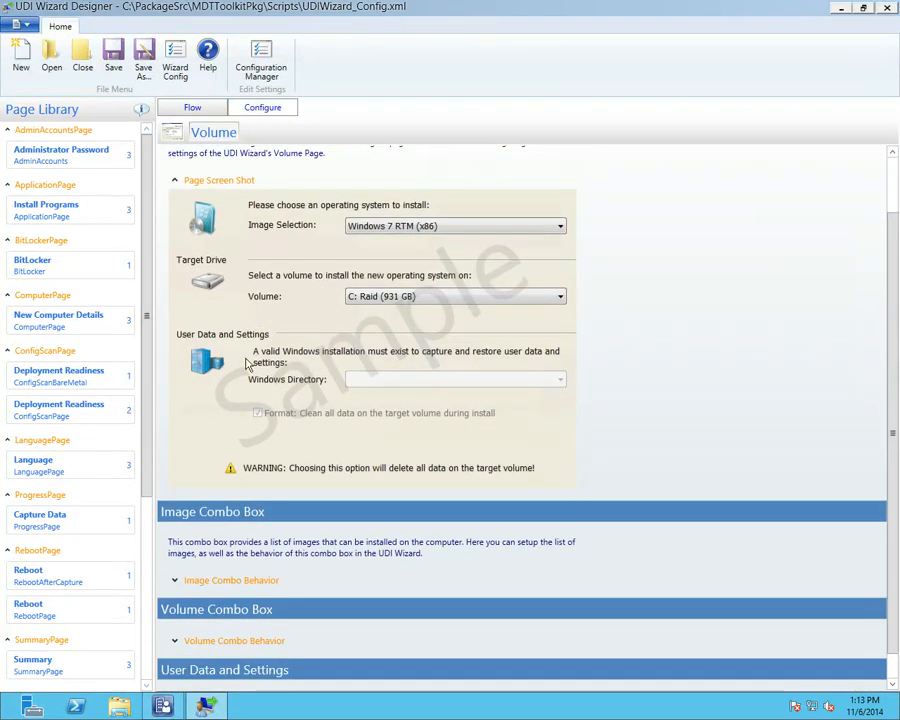
pyautogui.click(174, 581)
pyautogui.scroll(-1, 285, 490)
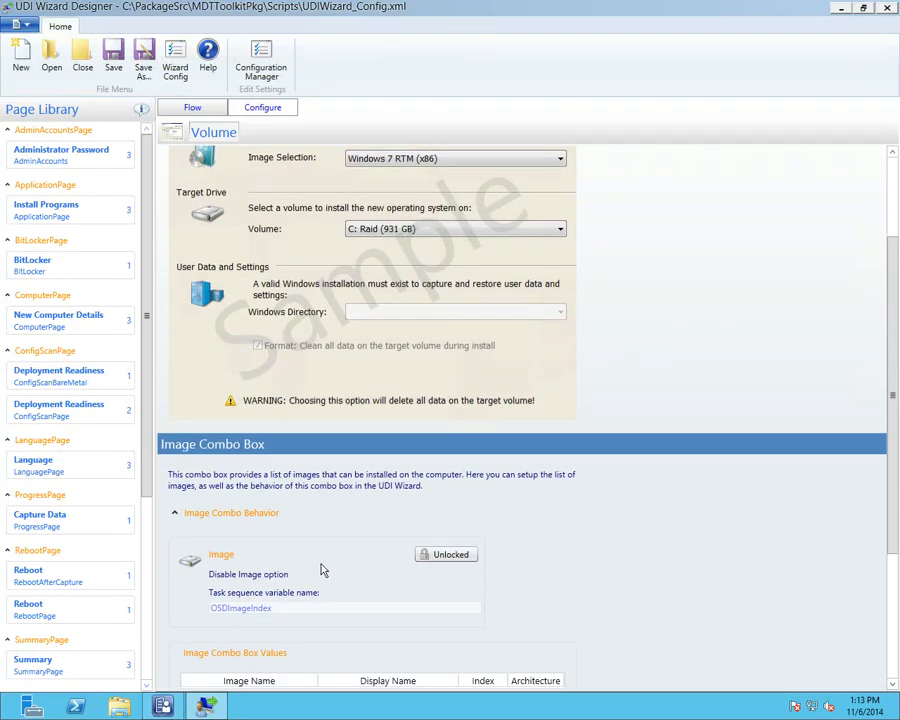
pyautogui.scroll(-1, 331, 600)
pyautogui.click(252, 631)
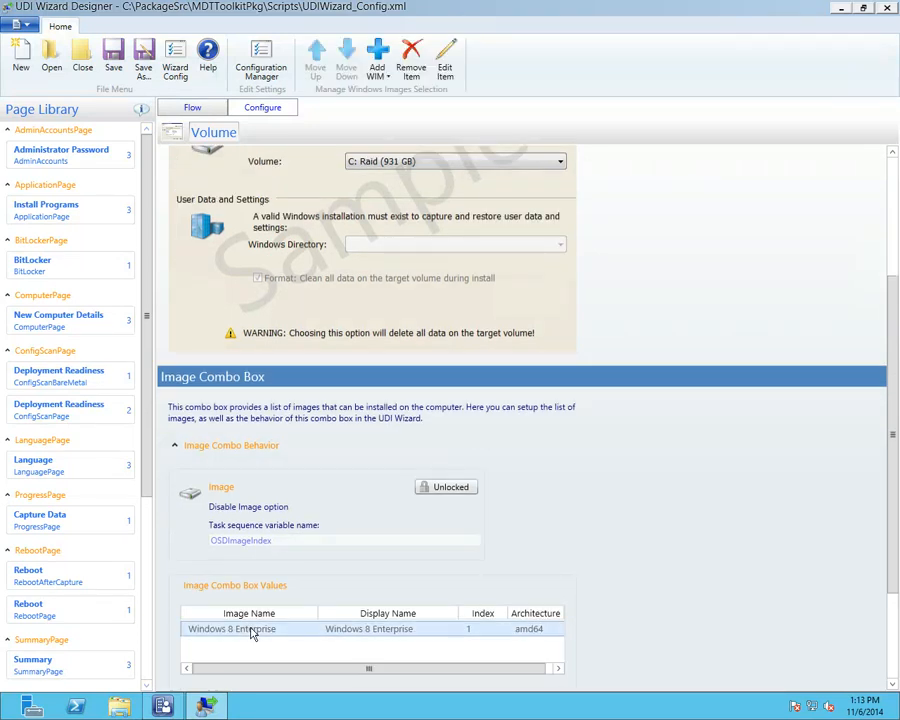
pyautogui.doubleClick(252, 631)
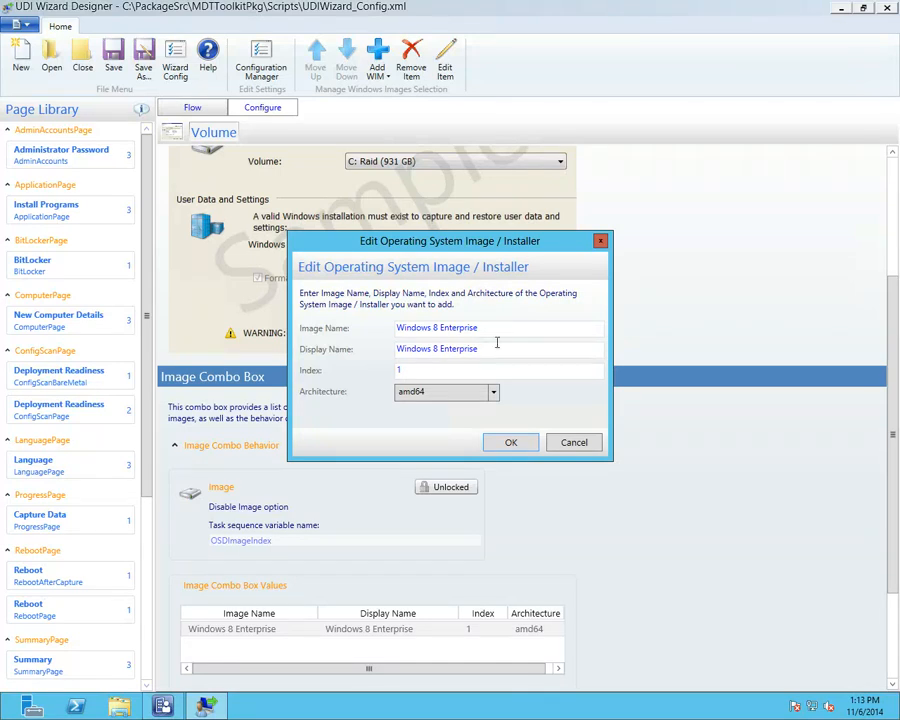
pyautogui.click(570, 449)
pyautogui.scroll(3, 300, 360)
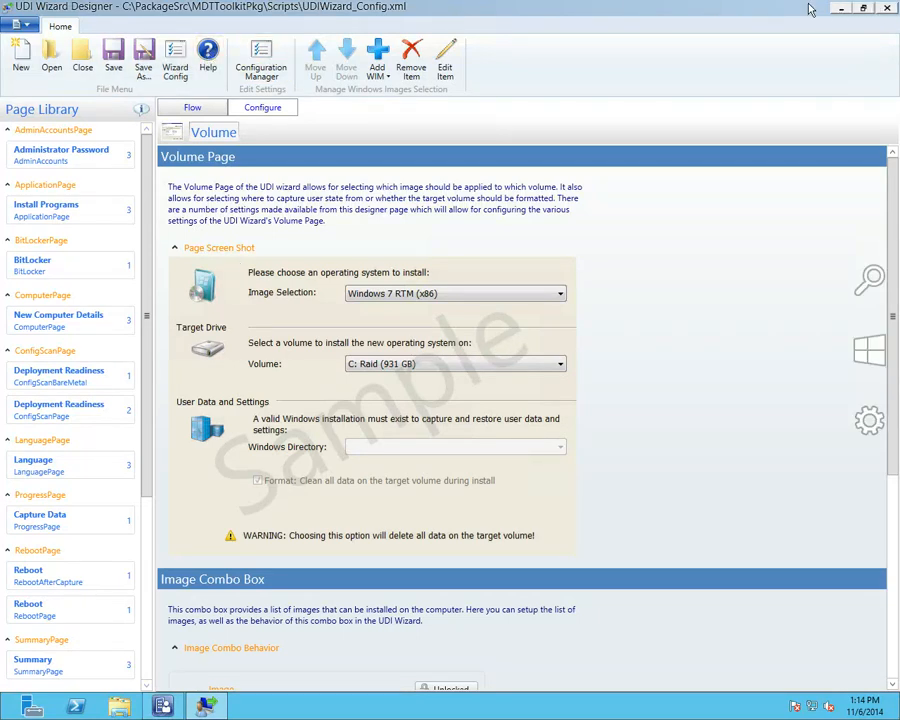
# Step: Close UDI Wizard Designer and minimize the remote session to return to the slide show
pyautogui.click(885, 7)
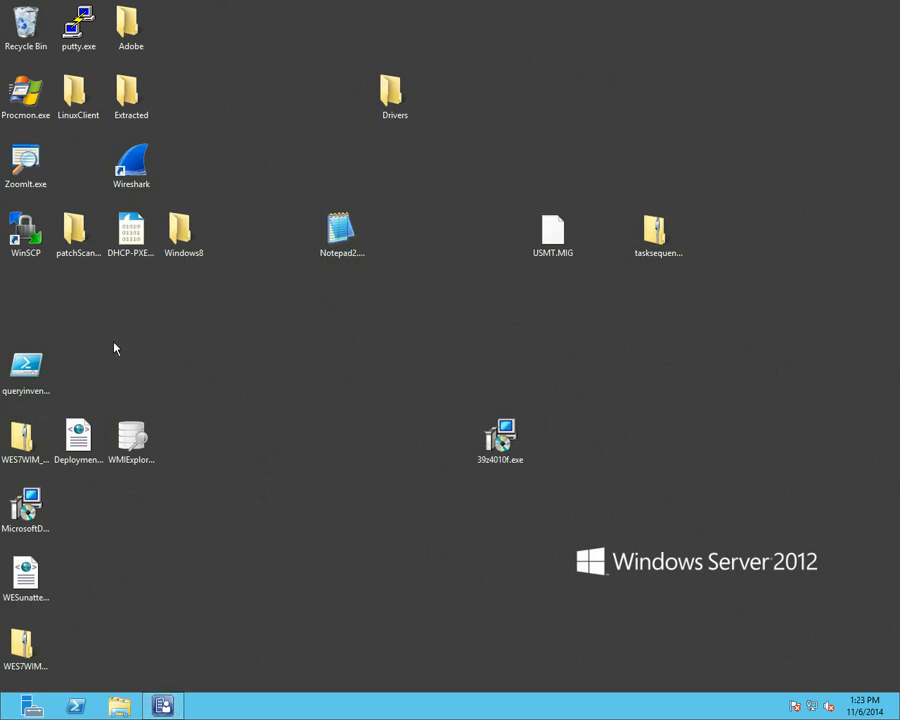
pyautogui.moveTo(573, 7)
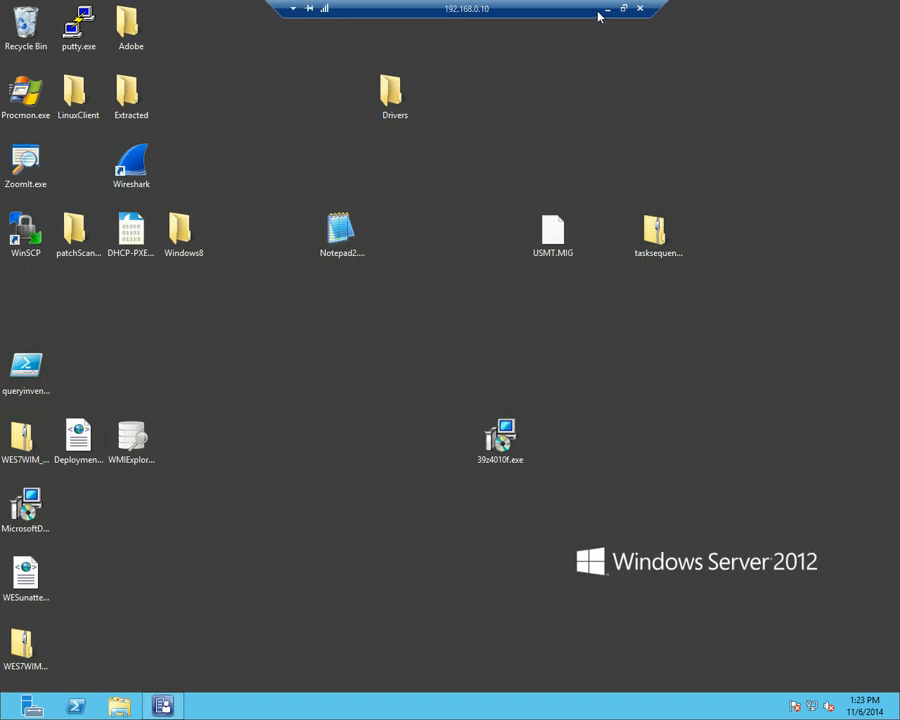
pyautogui.click(604, 9)
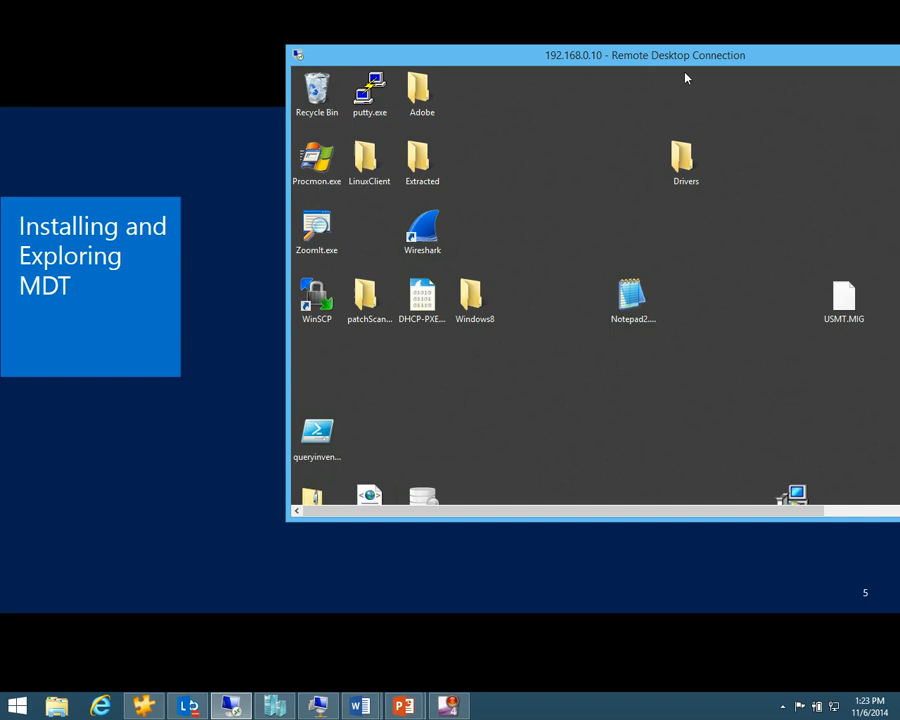
pyautogui.click(427, 416)
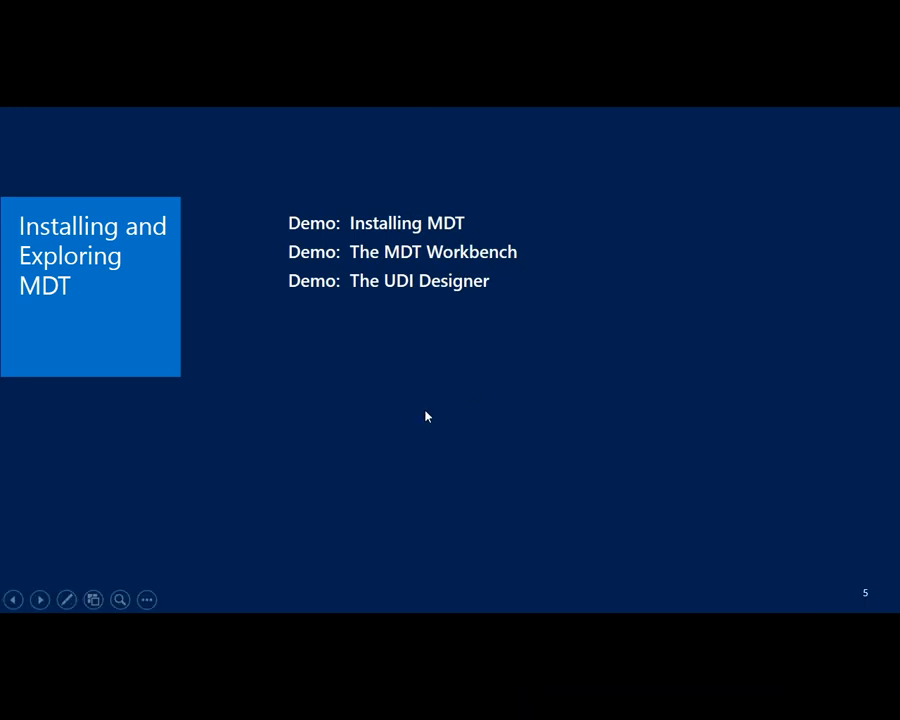
# Step: Advance to the 'Integrating MDT and OSD' slide and bring the remote server desktop back
pyautogui.click(386, 457)
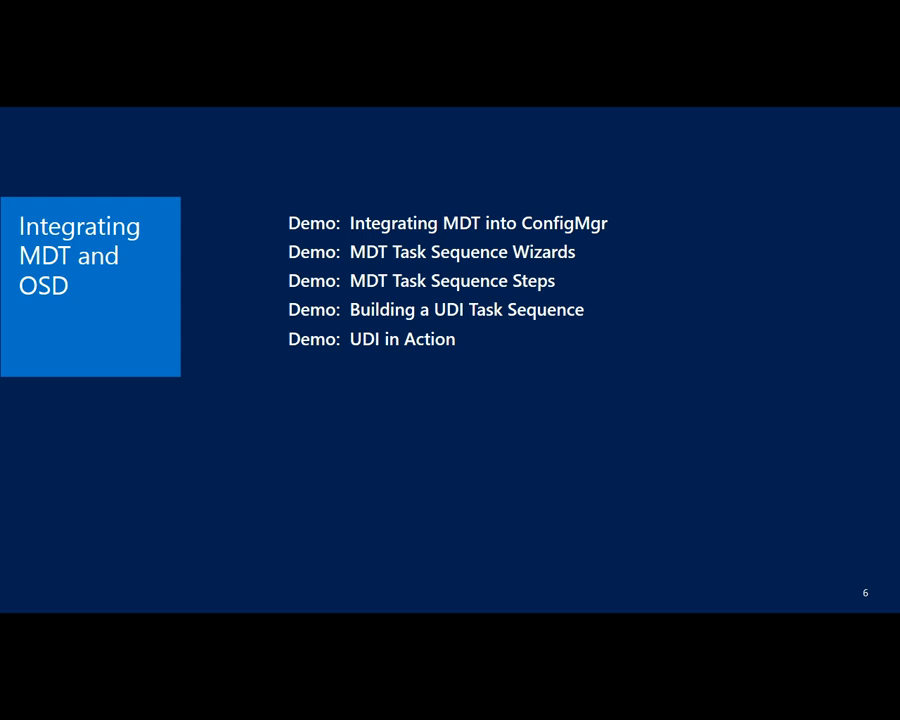
pyautogui.moveTo(899, 222); pyautogui.dragTo(315, 175)
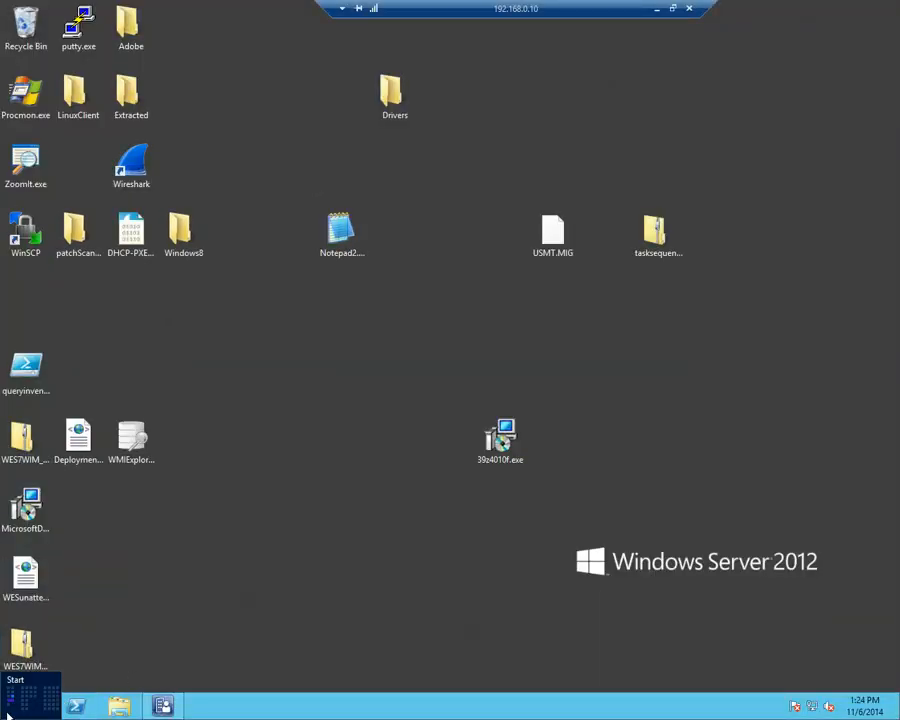
# Step: Launch Configure ConfigMgr Integration from a Start search for 'integ', then cancel it
pyautogui.click(6, 714)
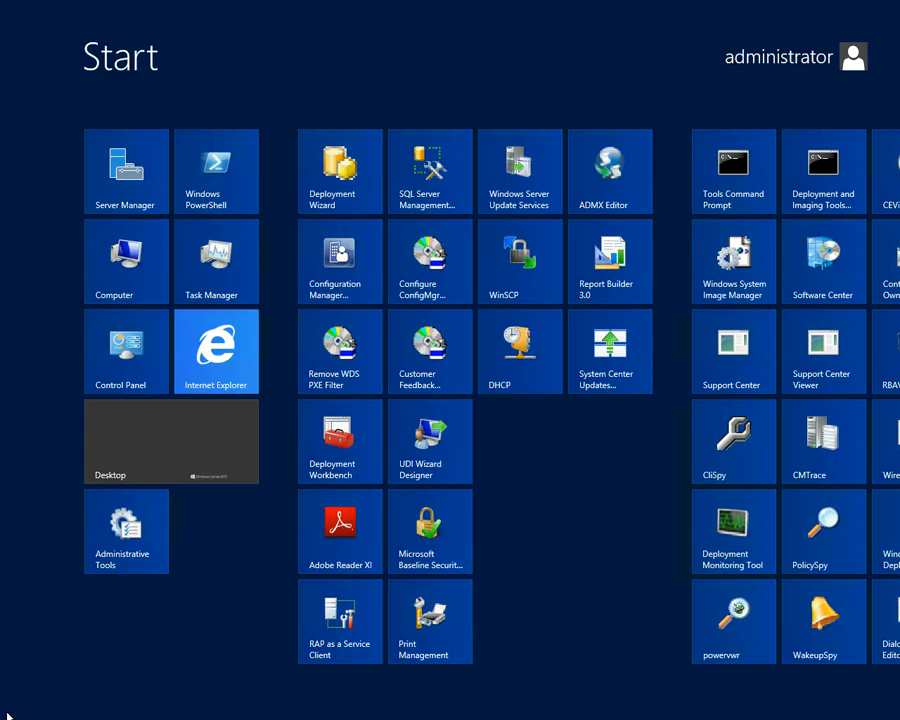
pyautogui.write('inter')
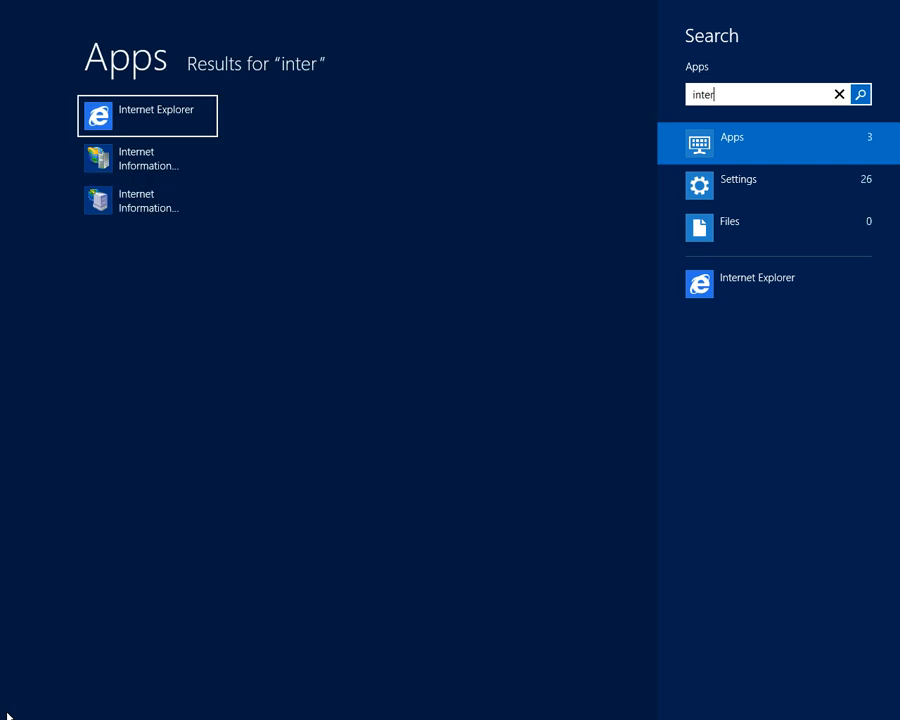
pyautogui.press('BackSpace')
pyautogui.write('g')
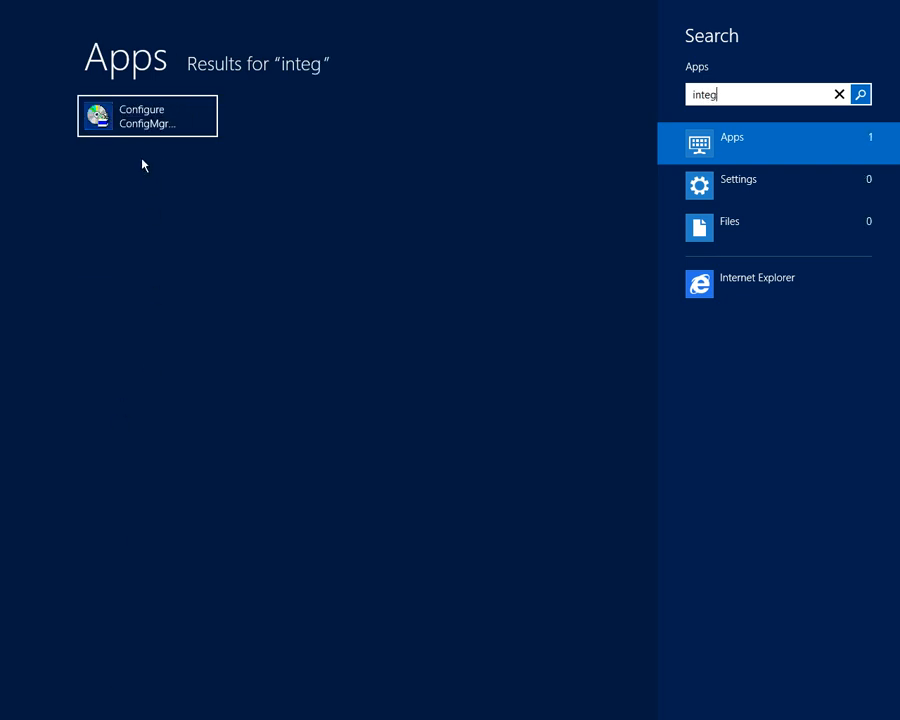
pyautogui.click(151, 122)
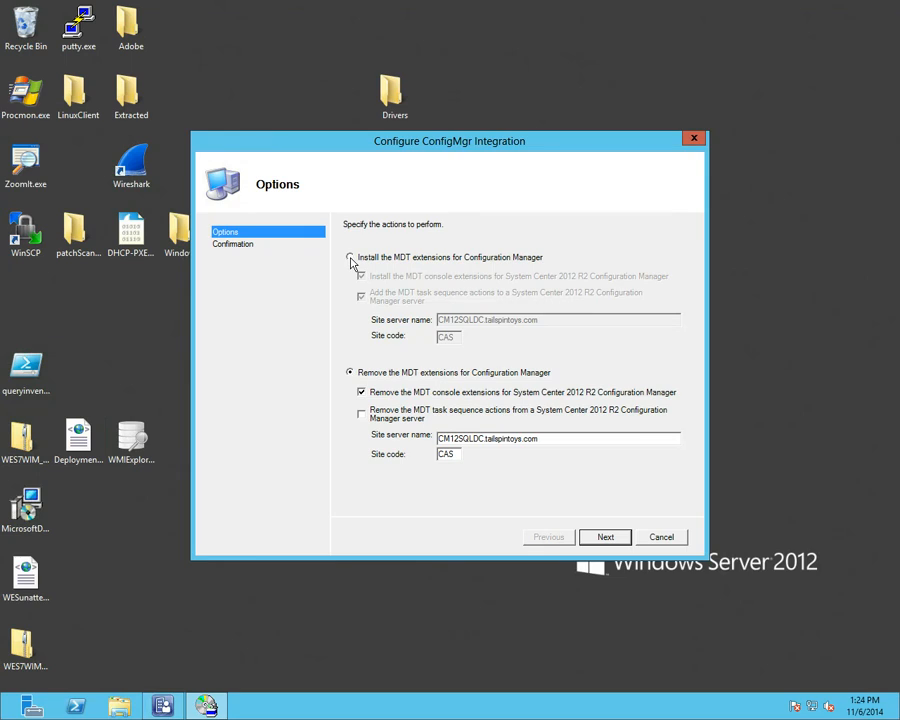
pyautogui.click(666, 540)
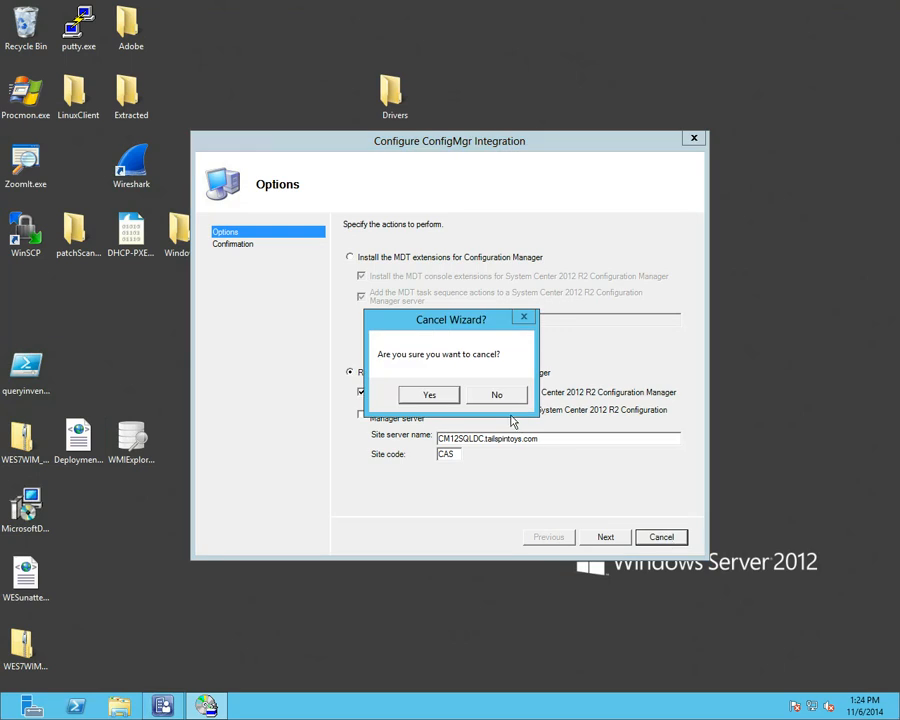
pyautogui.click(430, 395)
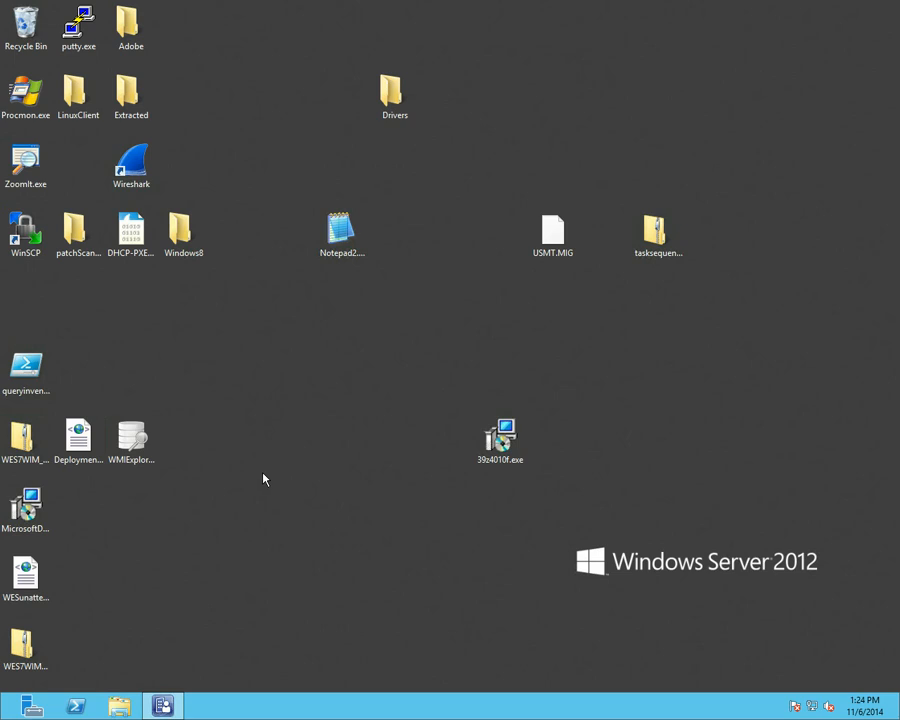
# Step: In the Configuration Manager console, start Create MDT Task Sequence from the Task Sequences node
pyautogui.click(164, 706)
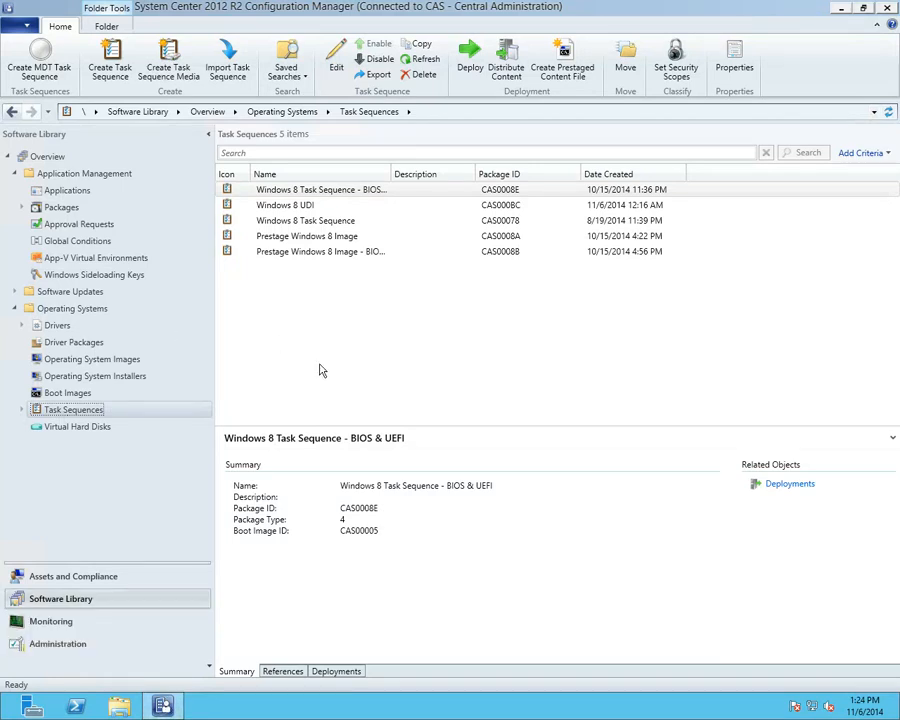
pyautogui.rightClick(107, 412)
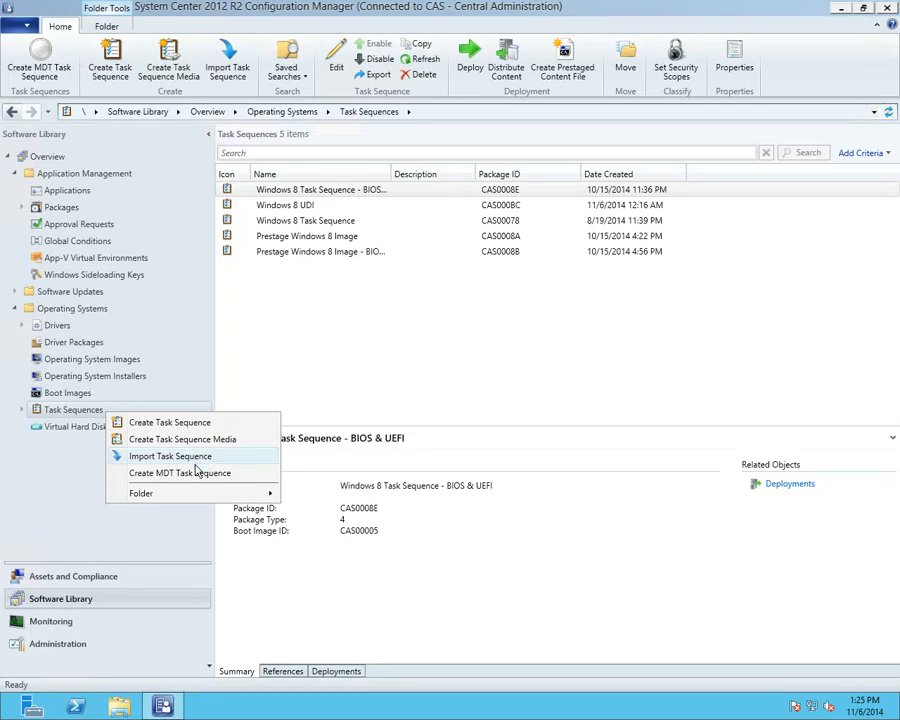
pyautogui.click(190, 476)
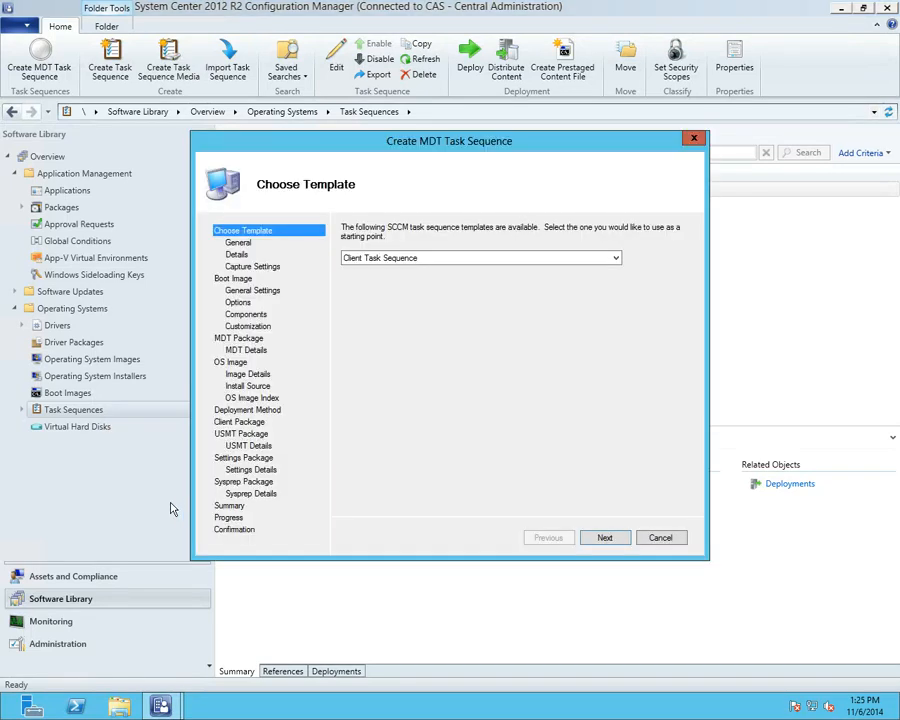
# Step: Keep the Client Task Sequence template and name the task sequence 'test'
pyautogui.click(374, 260)
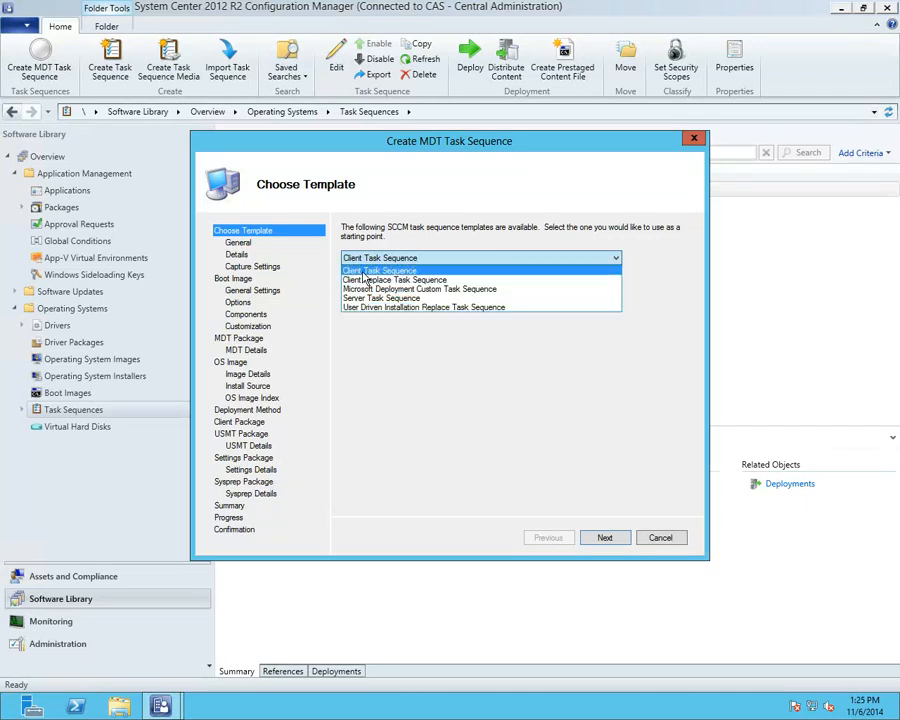
pyautogui.click(364, 271)
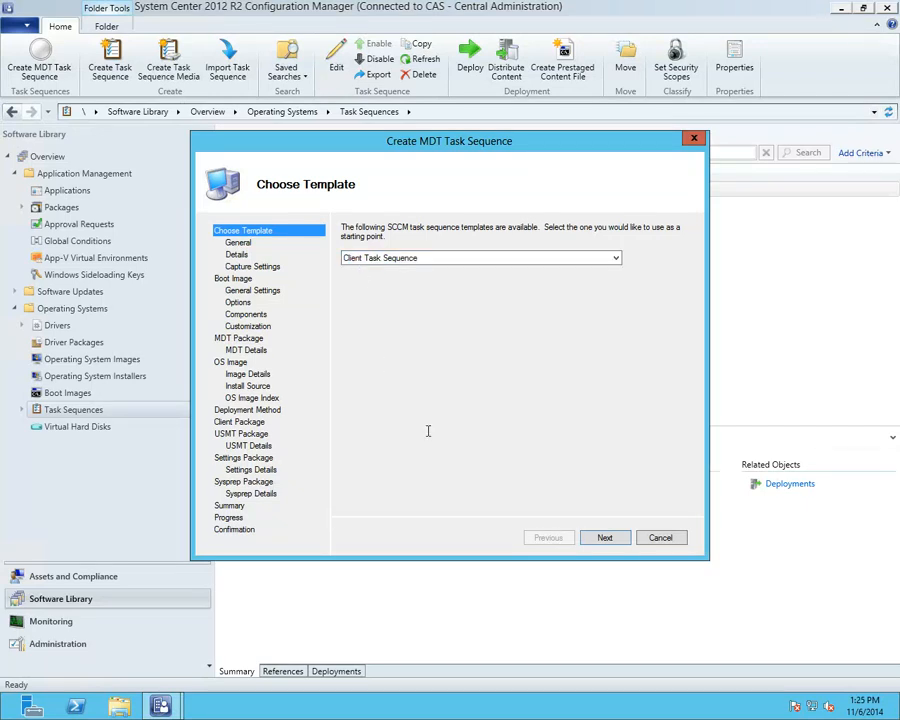
pyautogui.click(606, 539)
pyautogui.write('test')
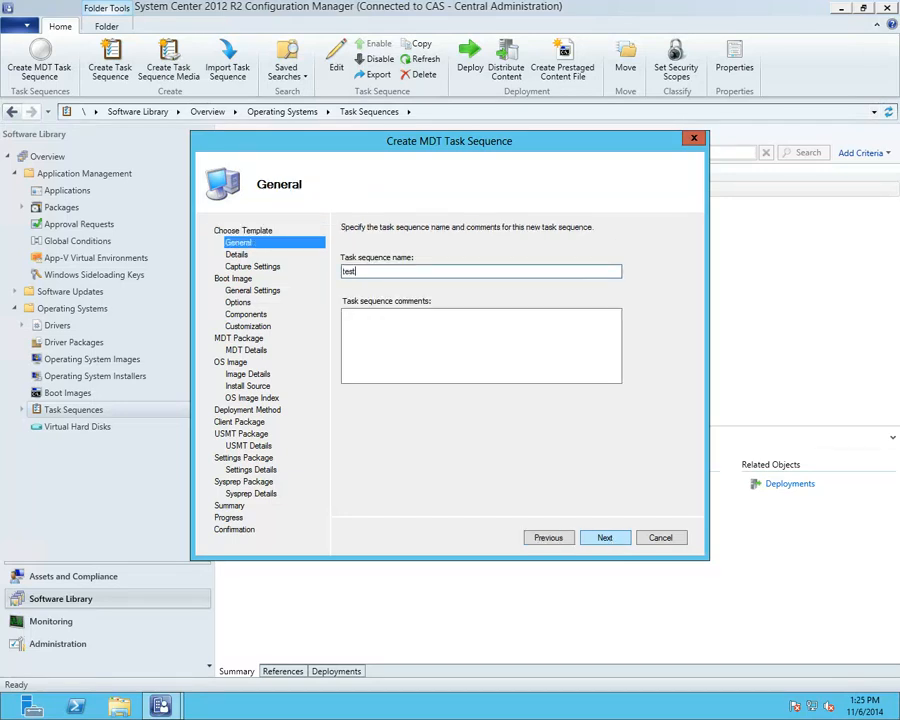
# Step: Enter tailspintoys as the organization name and move on to Capture Settings
pyautogui.click(604, 538)
pyautogui.click(444, 385)
pyautogui.write('taiulsp')
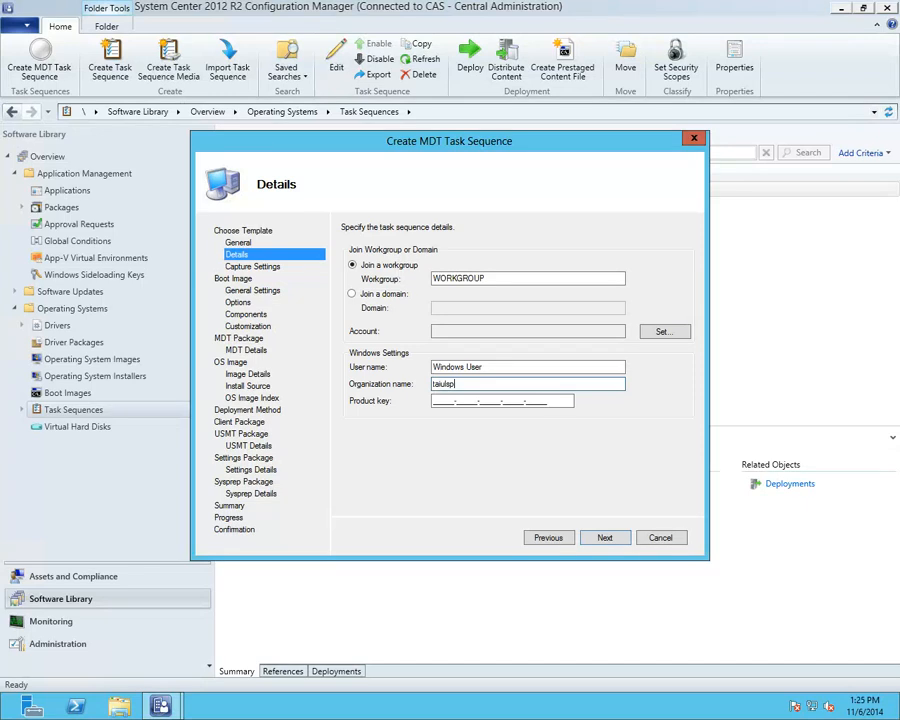
pyautogui.press('BackSpace')
pyautogui.press('BackSpace')
pyautogui.press('BackSpace')
pyautogui.press('BackSpace')
pyautogui.press('BackSpace')
pyautogui.write('ilspintoys')
pyautogui.click(605, 540)
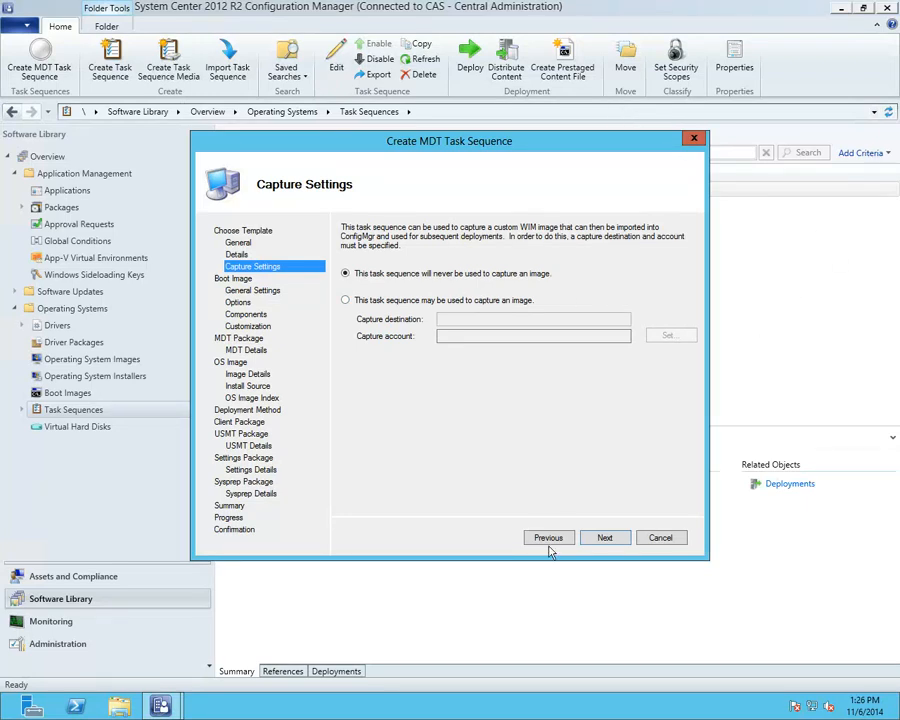
# Step: Choose the existing Boot image (x64) package as the boot image
pyautogui.click(605, 537)
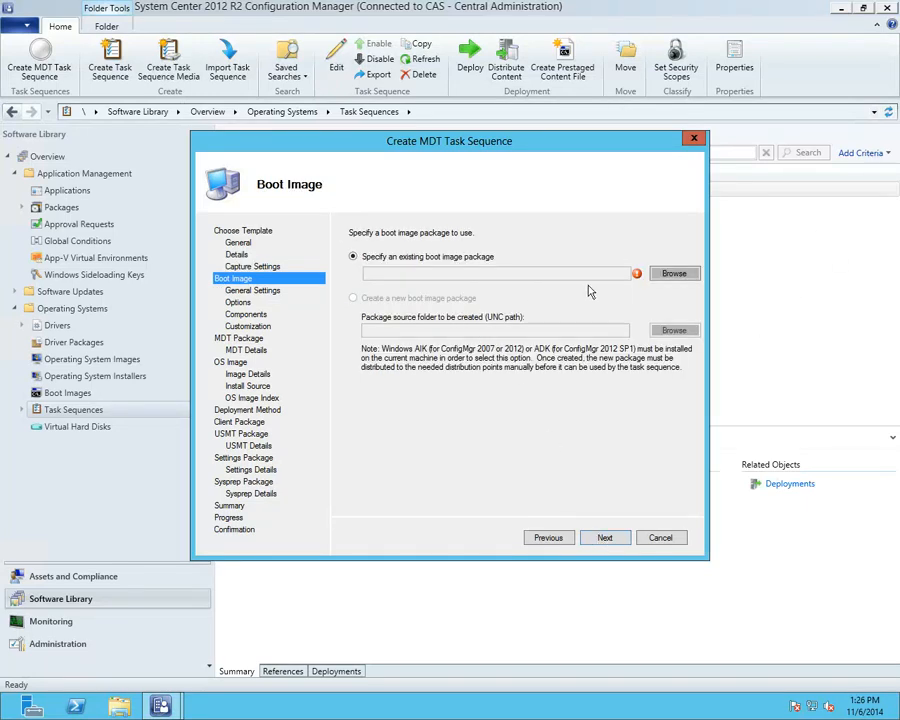
pyautogui.click(672, 273)
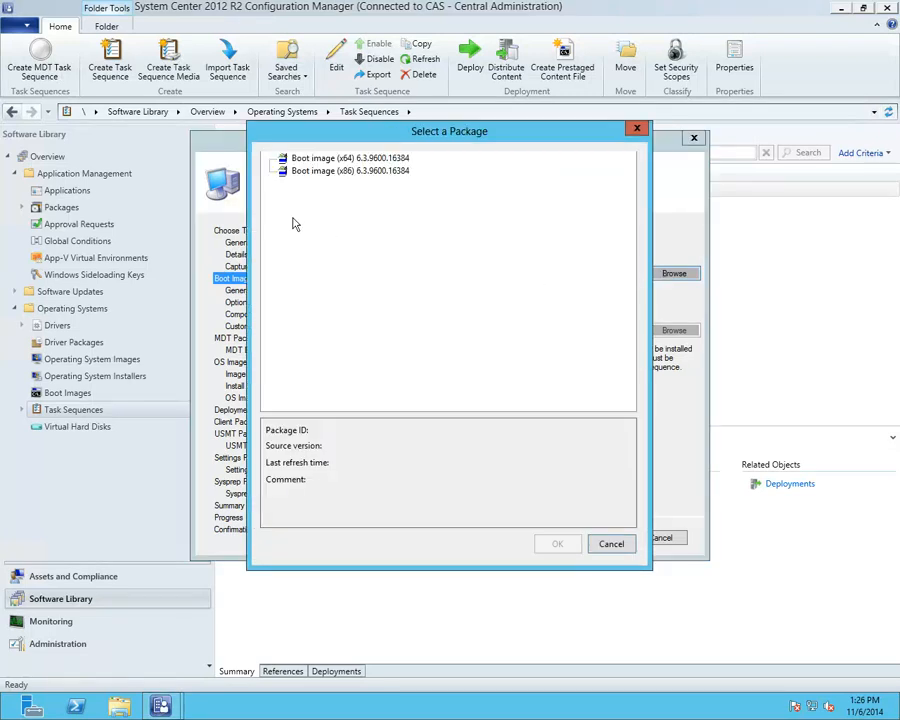
pyautogui.click(375, 160)
pyautogui.click(553, 543)
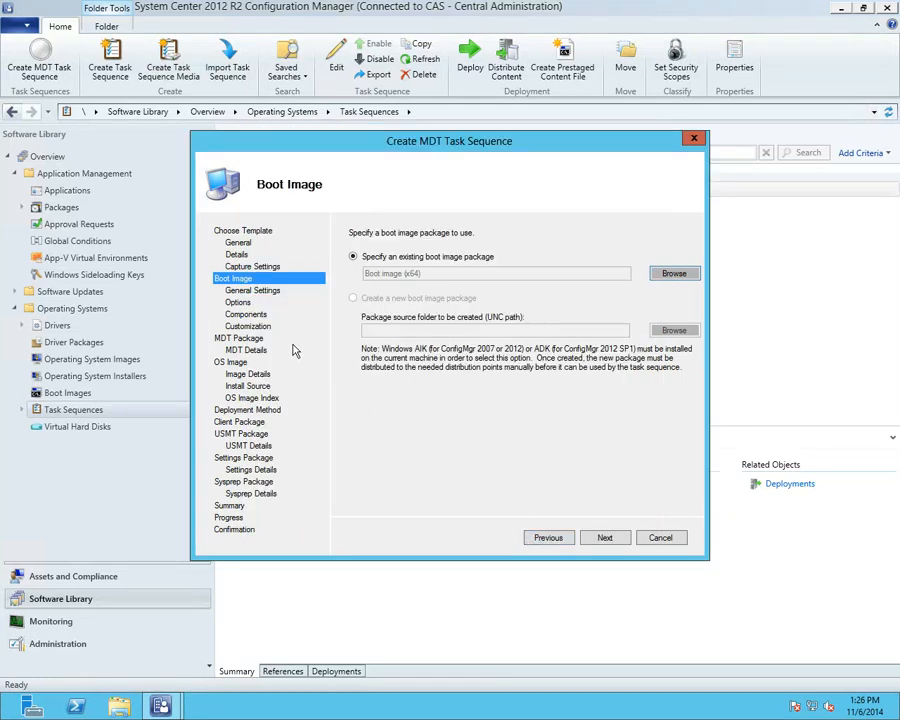
# Step: Choose the existing MDT Toolkit Package as the MDT files package
pyautogui.click(594, 540)
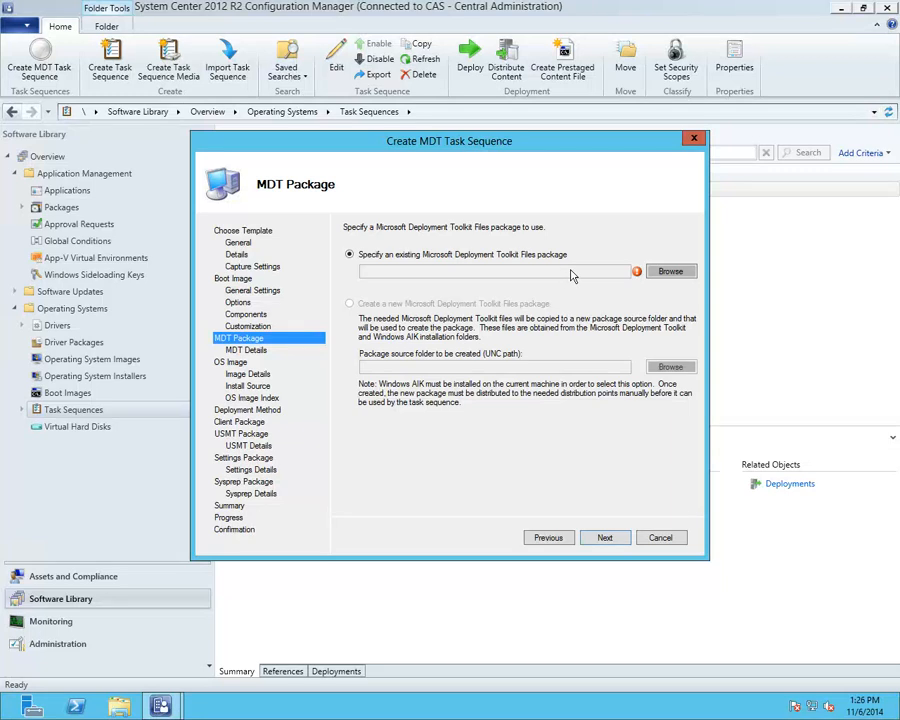
pyautogui.click(668, 271)
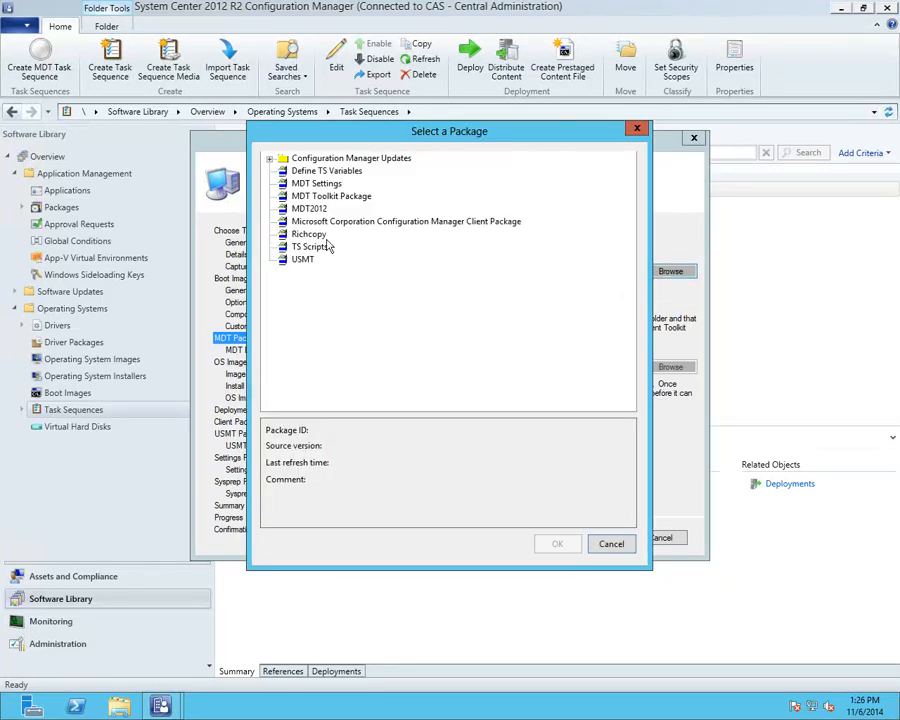
pyautogui.click(328, 196)
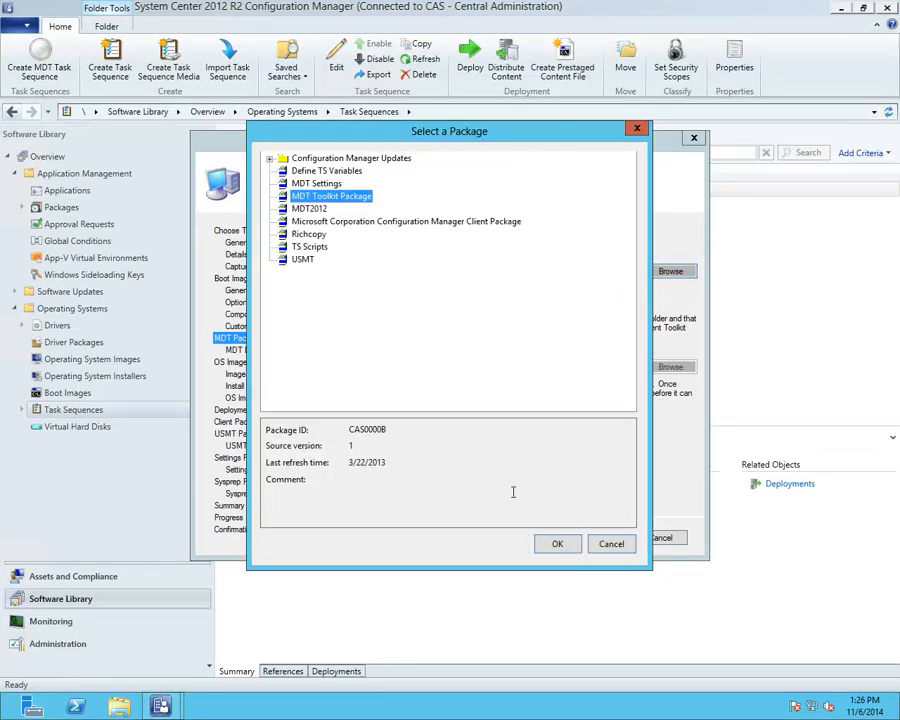
pyautogui.click(542, 543)
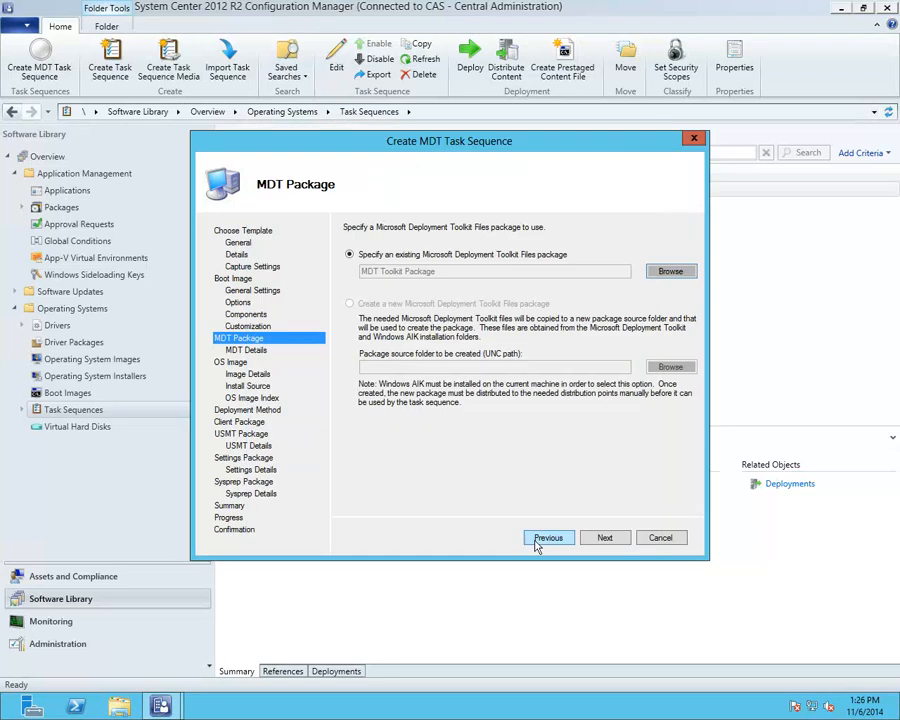
# Step: Choose the existing Windows 8 Enterprise en-US package as the OS image
pyautogui.click(605, 538)
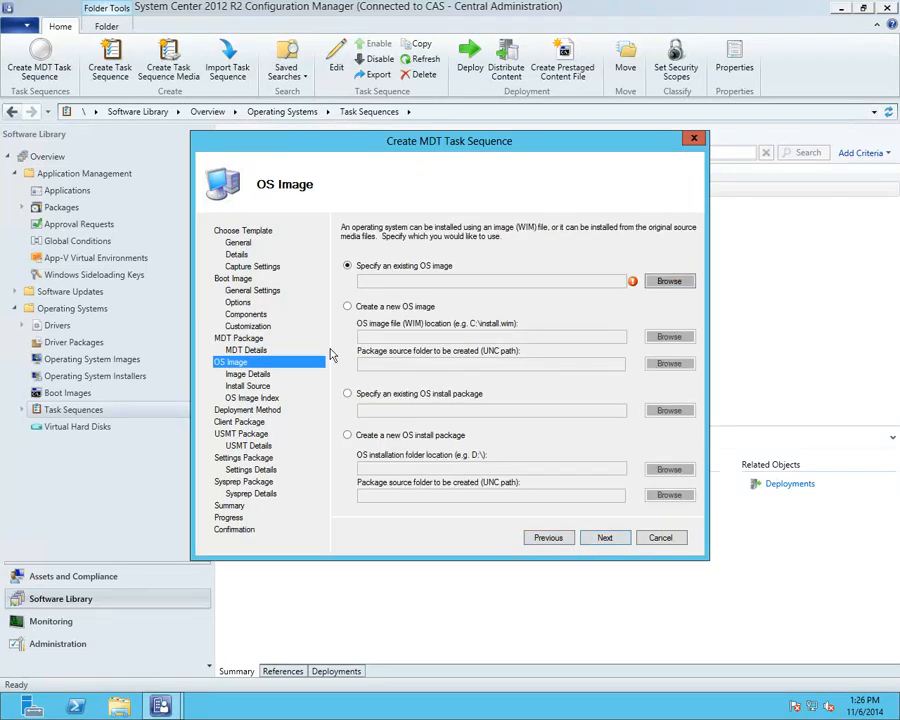
pyautogui.click(547, 538)
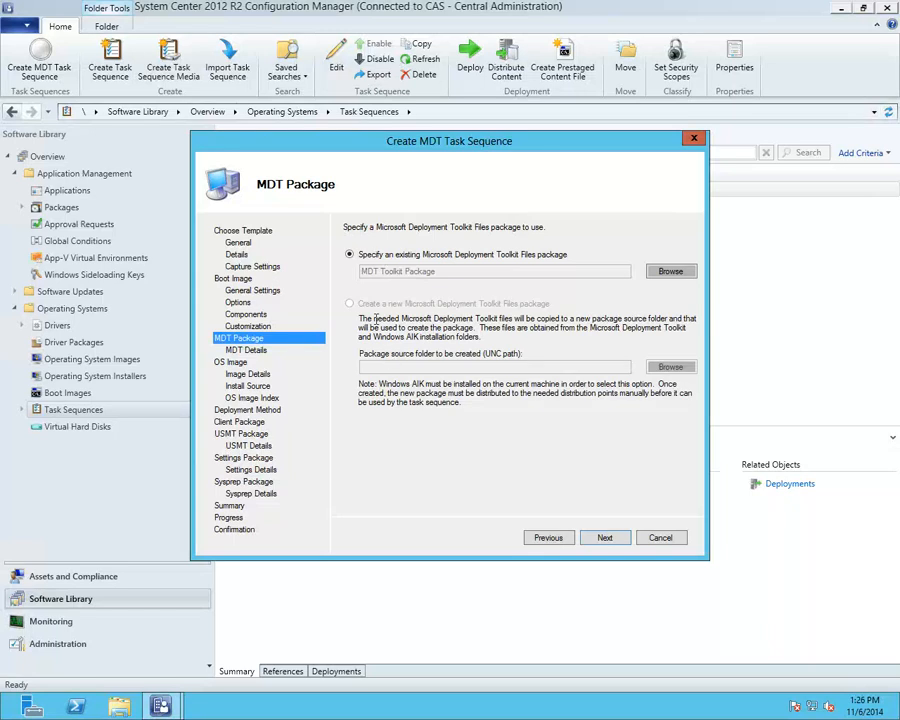
pyautogui.click(606, 539)
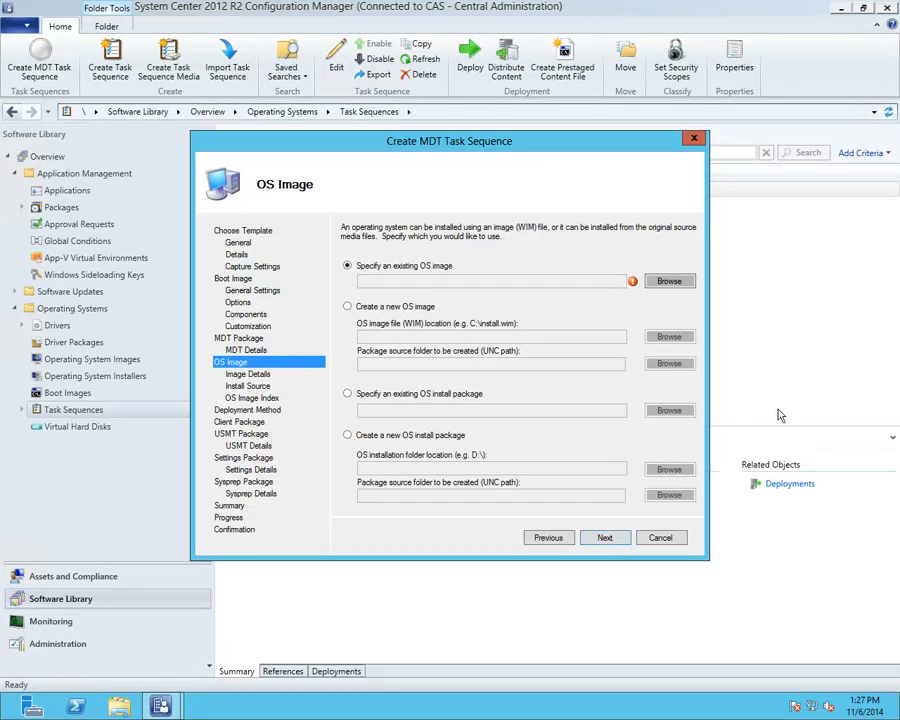
pyautogui.click(656, 281)
pyautogui.click(348, 184)
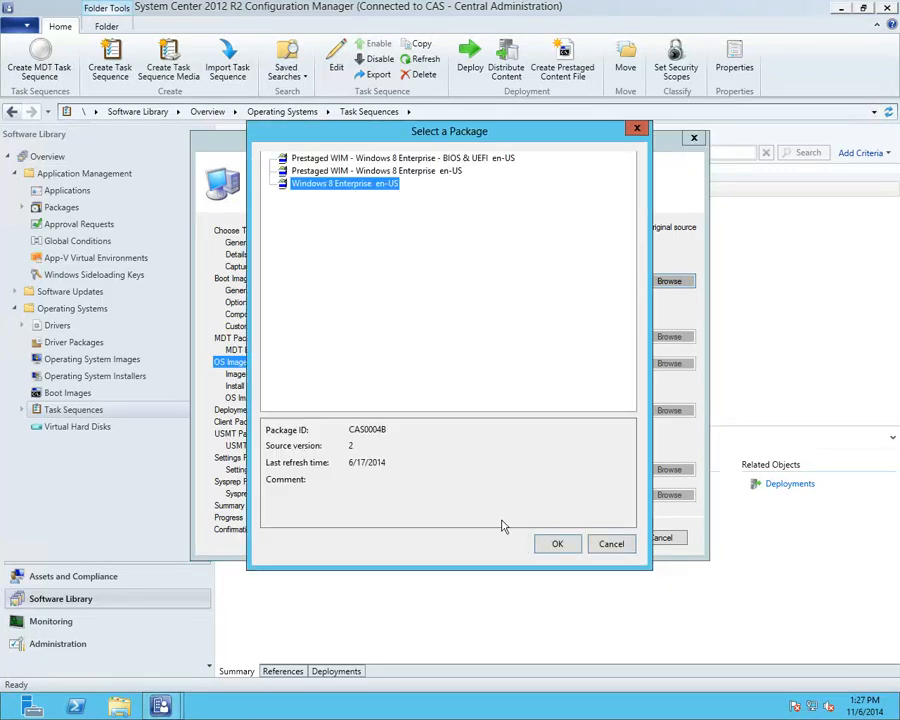
pyautogui.click(555, 542)
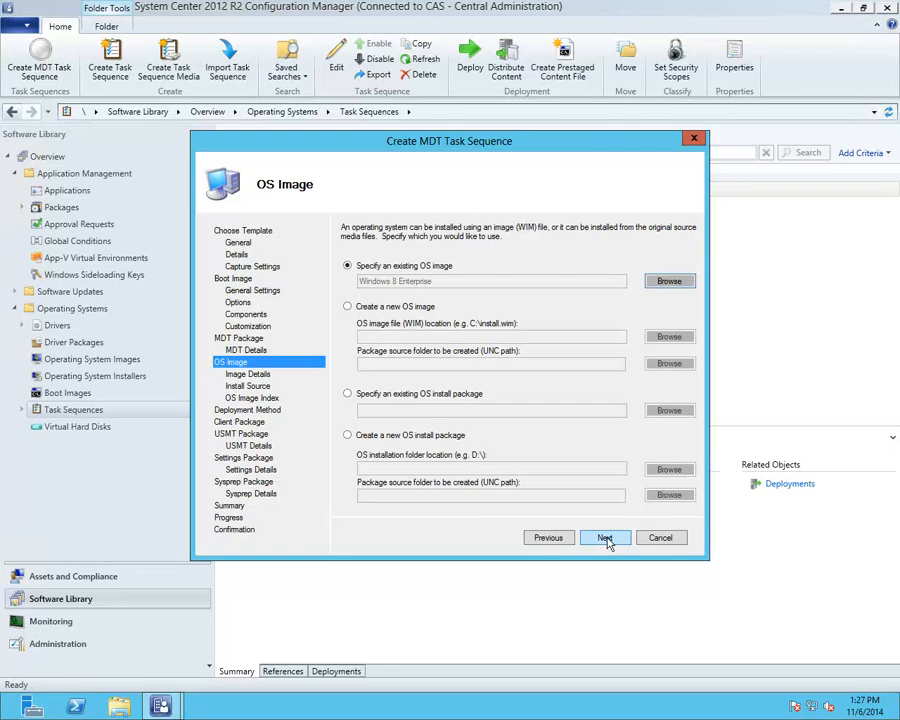
pyautogui.click(605, 539)
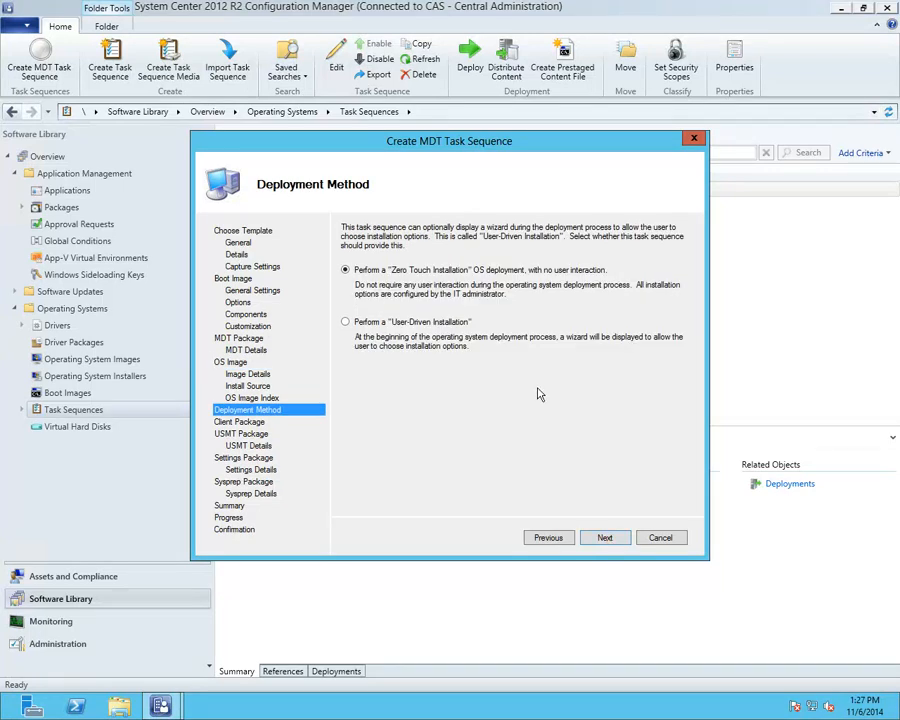
# Step: Make the deployment user-driven and select the Configuration Manager Client Package
pyautogui.click(346, 323)
pyautogui.click(600, 538)
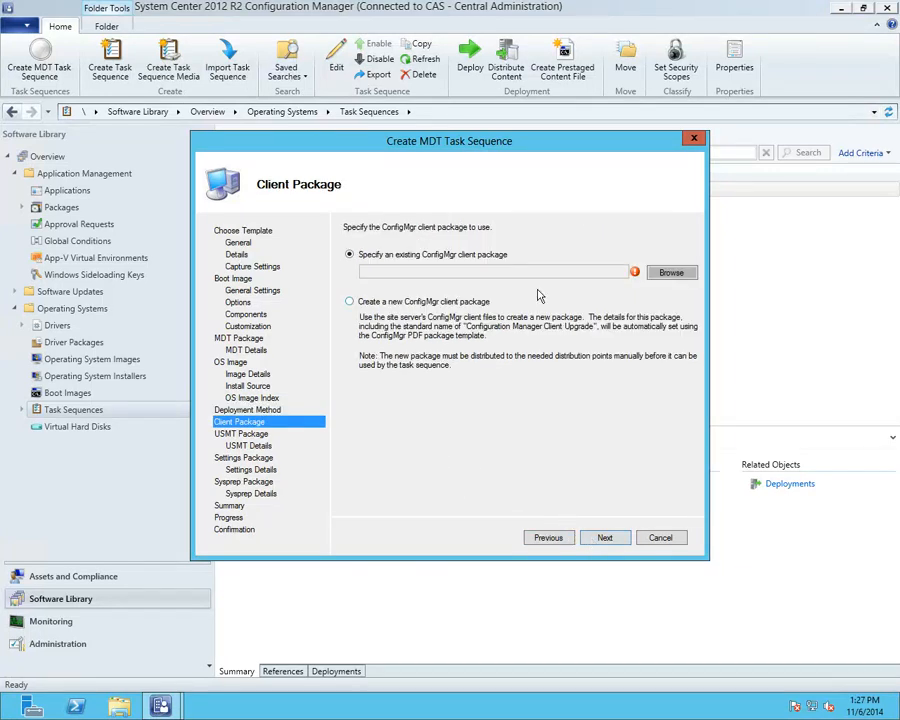
pyautogui.click(665, 274)
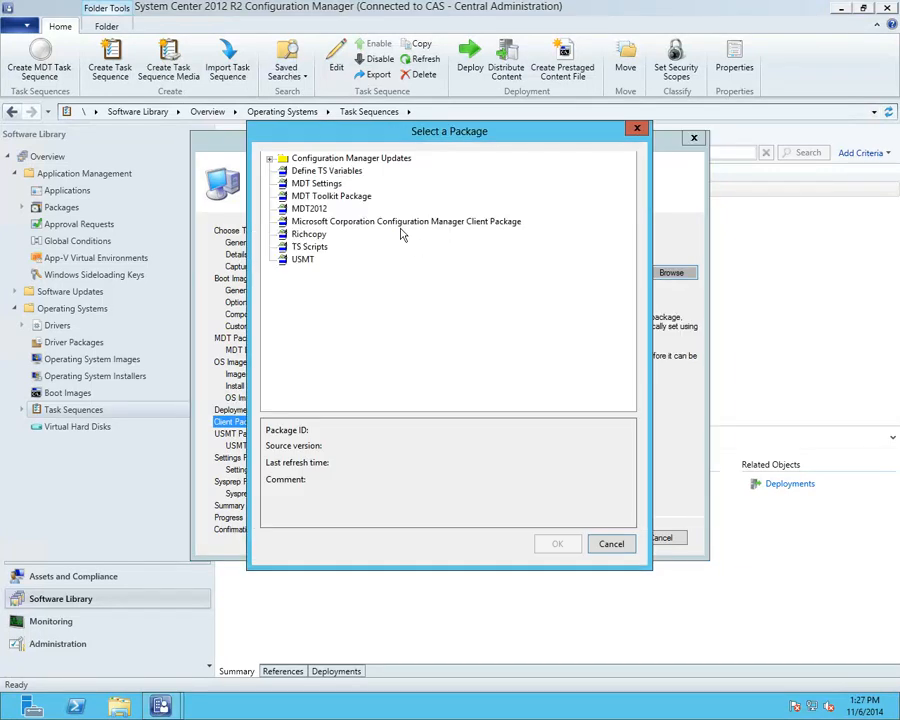
pyautogui.click(348, 222)
pyautogui.click(558, 541)
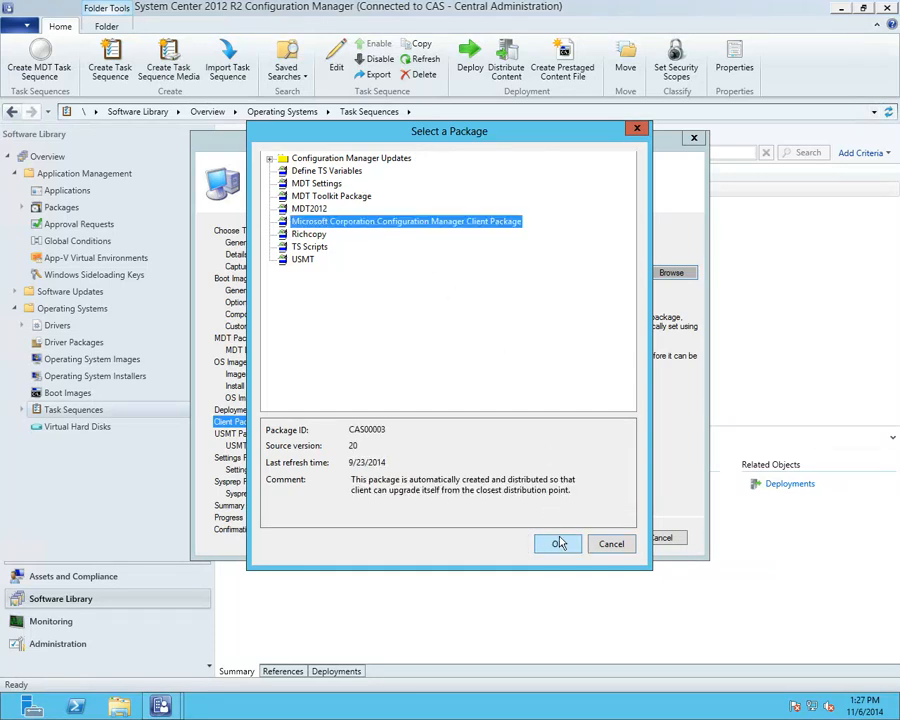
# Step: Select the existing USMT package for state migration
pyautogui.click(606, 538)
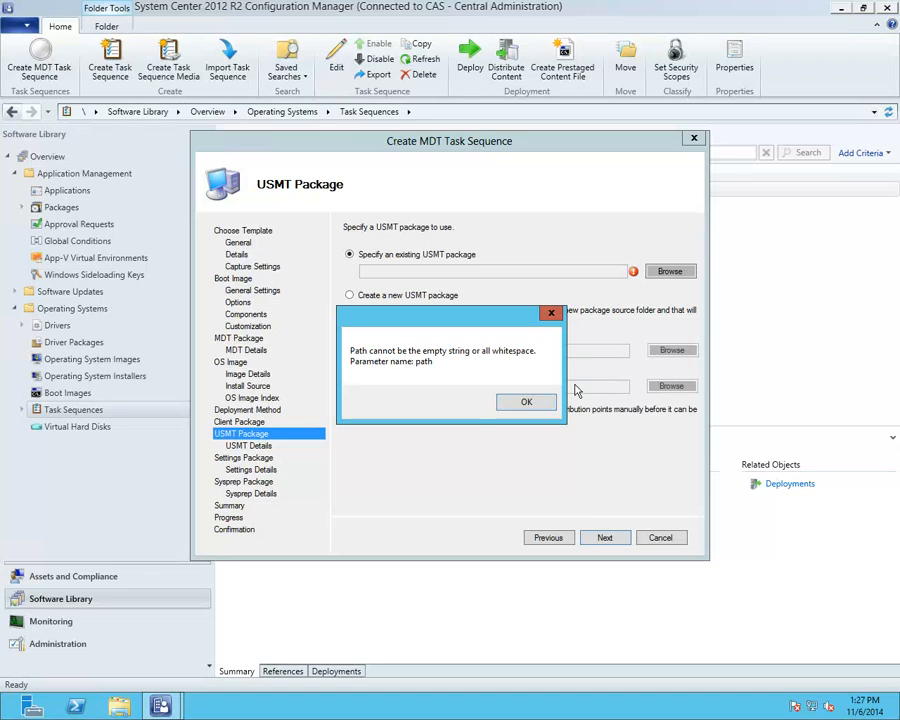
pyautogui.click(527, 403)
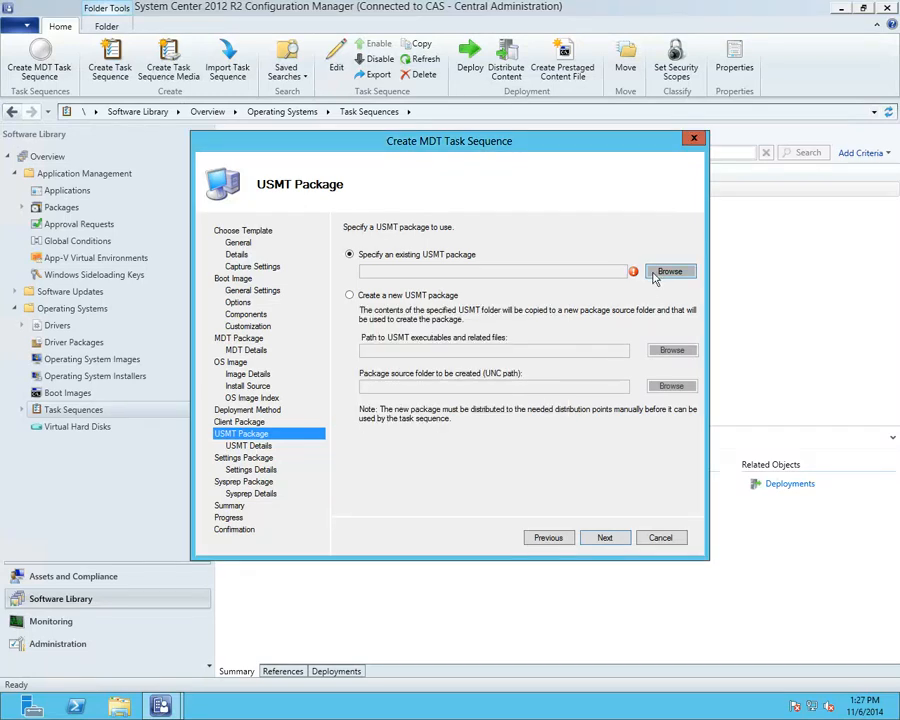
pyautogui.click(662, 272)
pyautogui.click(312, 259)
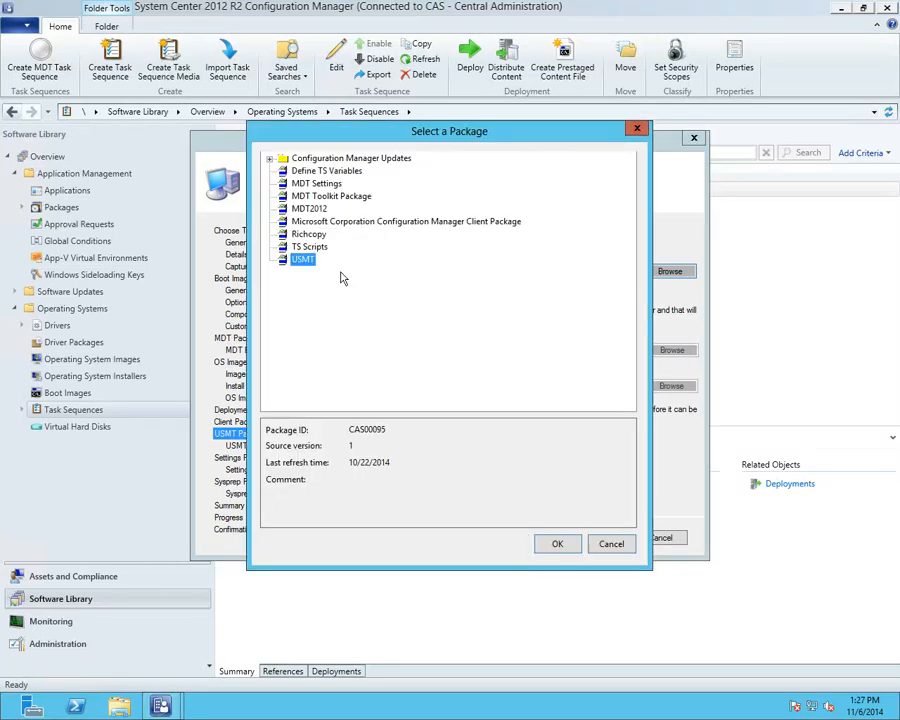
pyautogui.click(546, 544)
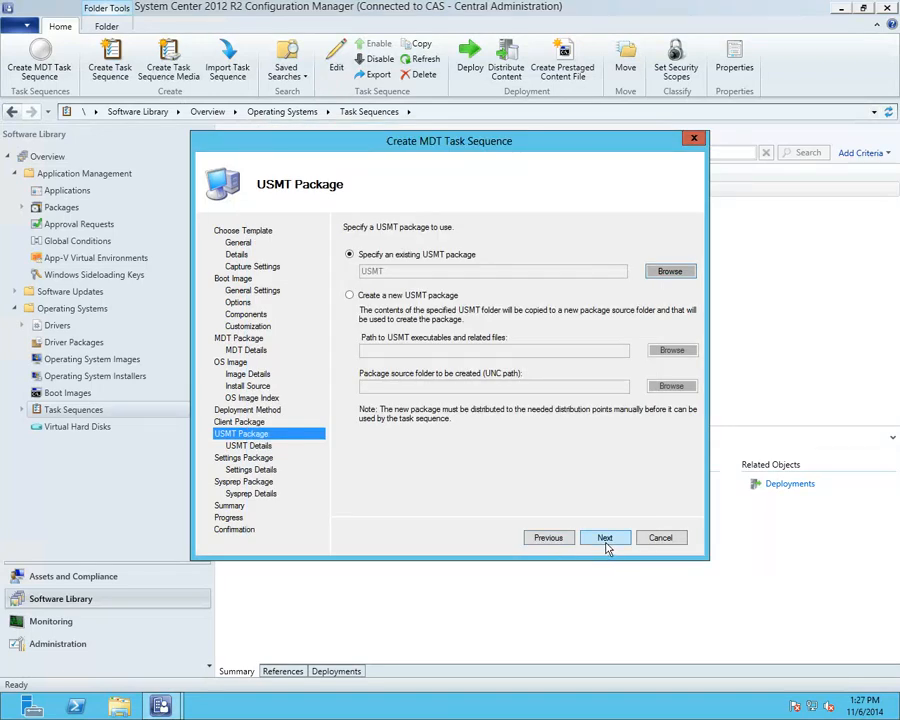
# Step: Select MDT Settings as the settings package, advance to Summary, and cancel the wizard
pyautogui.click(605, 540)
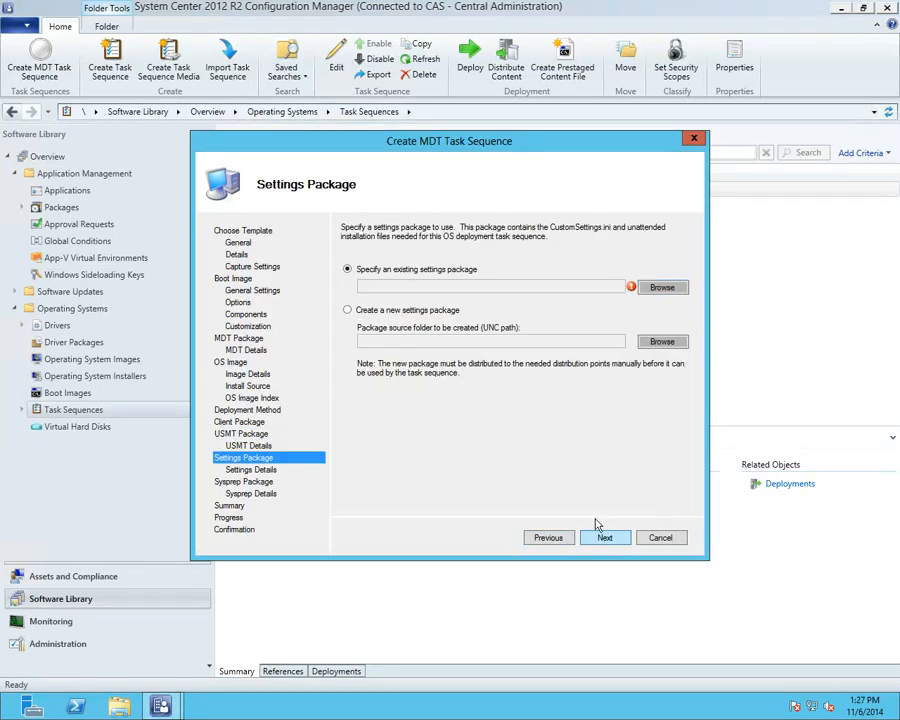
pyautogui.click(664, 288)
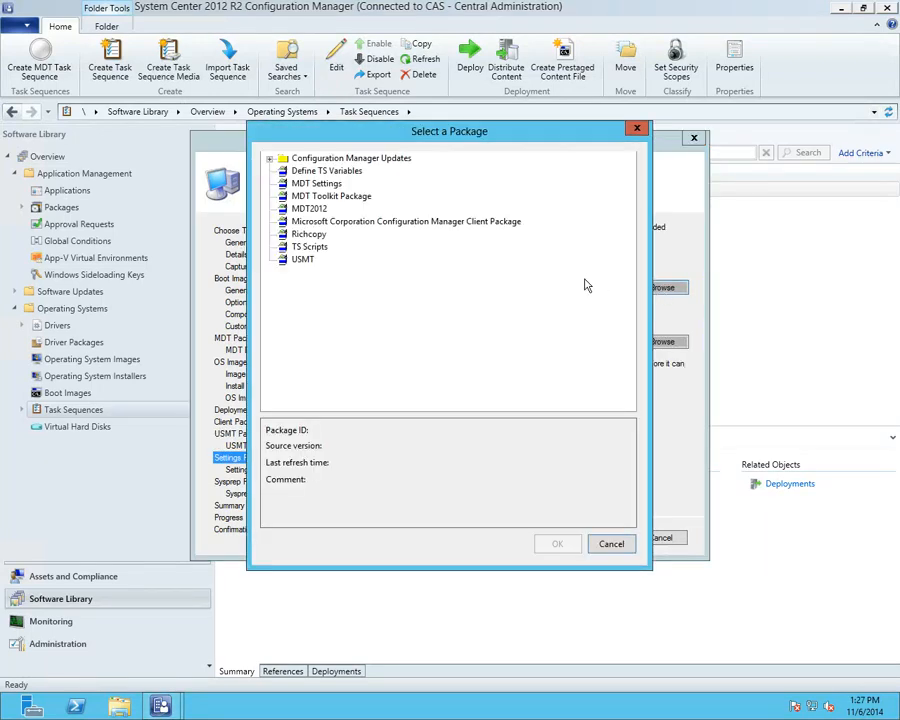
pyautogui.click(334, 185)
pyautogui.click(557, 543)
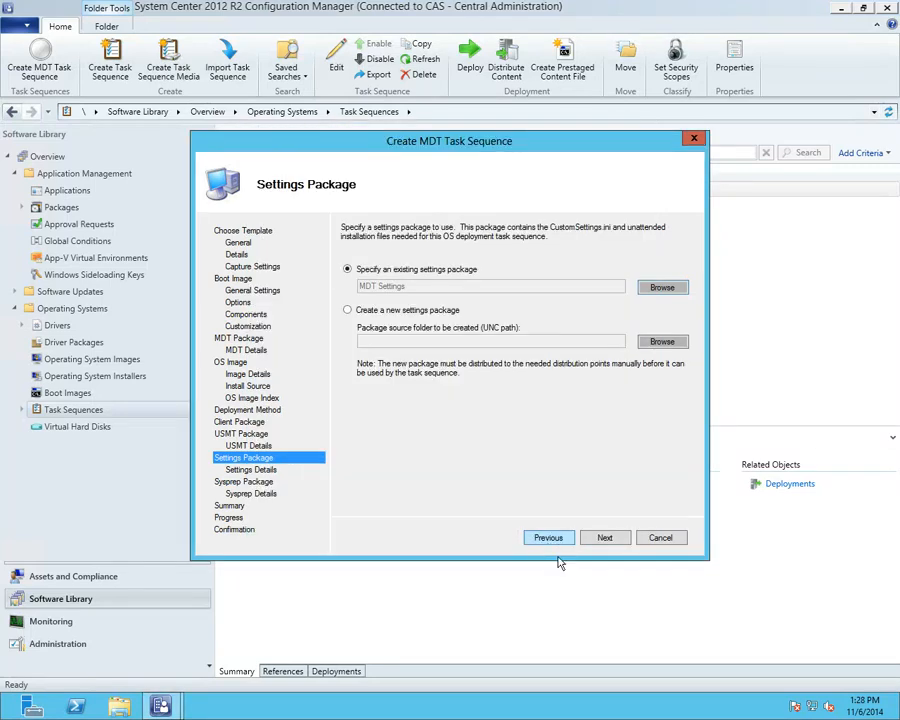
pyautogui.click(606, 539)
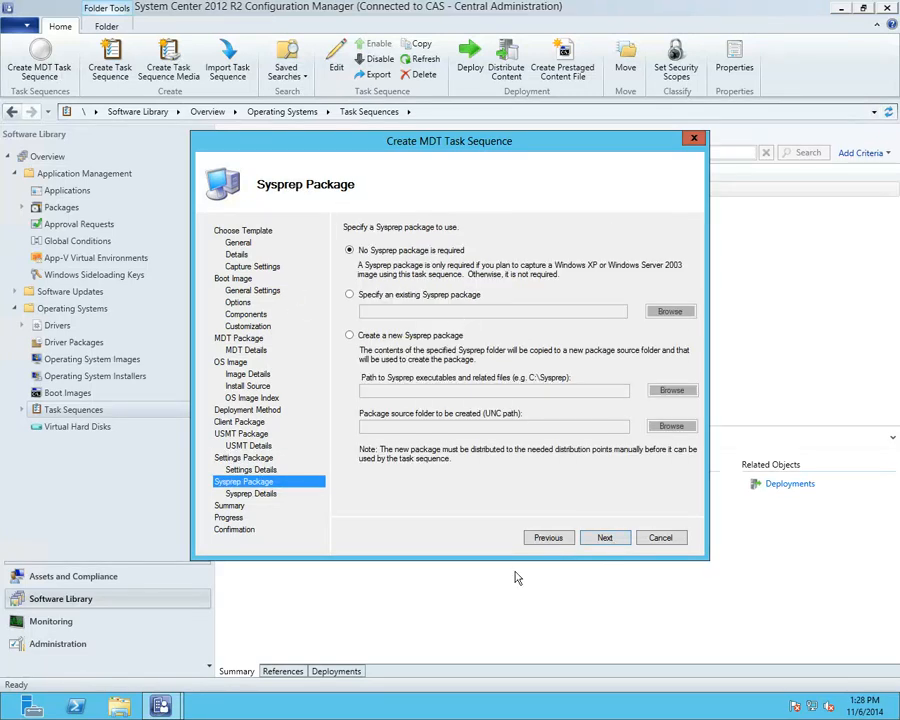
pyautogui.click(604, 540)
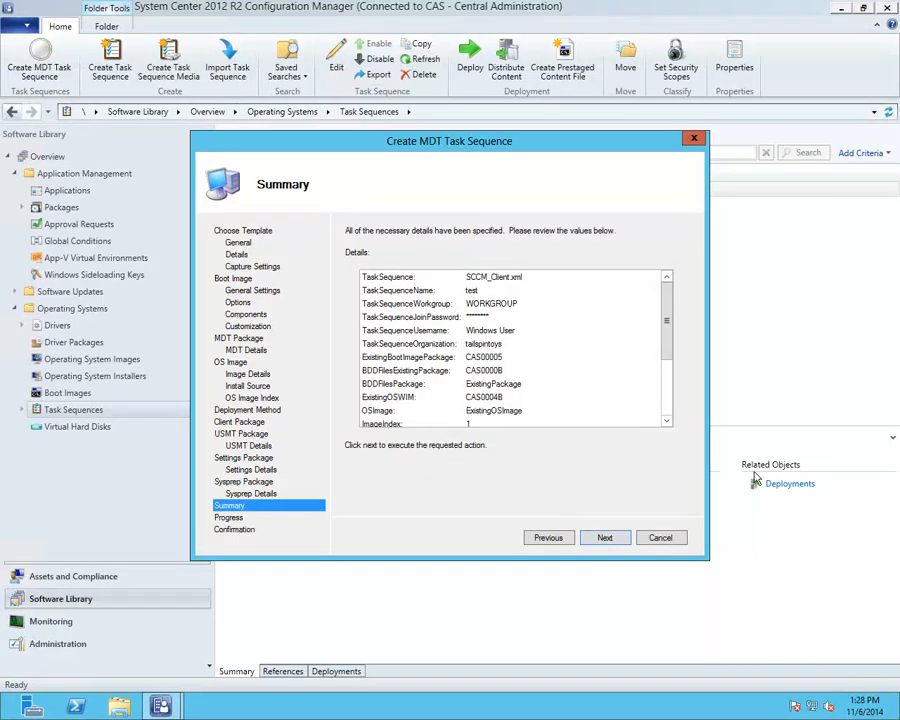
pyautogui.click(660, 538)
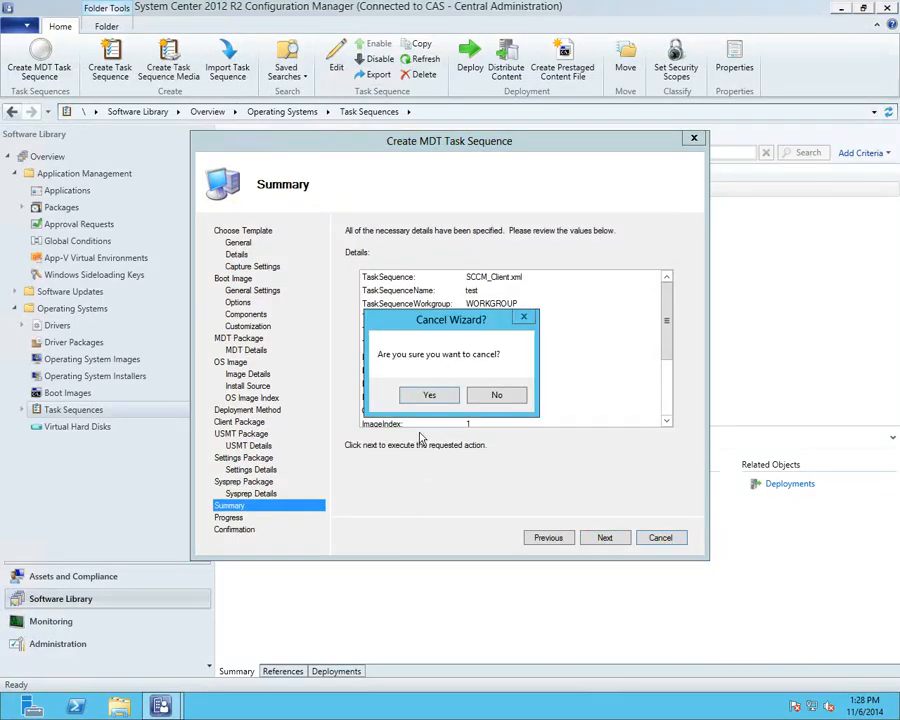
# Step: Cancel the wizard and open the Windows 8 UDI task sequence in an editor
pyautogui.click(430, 397)
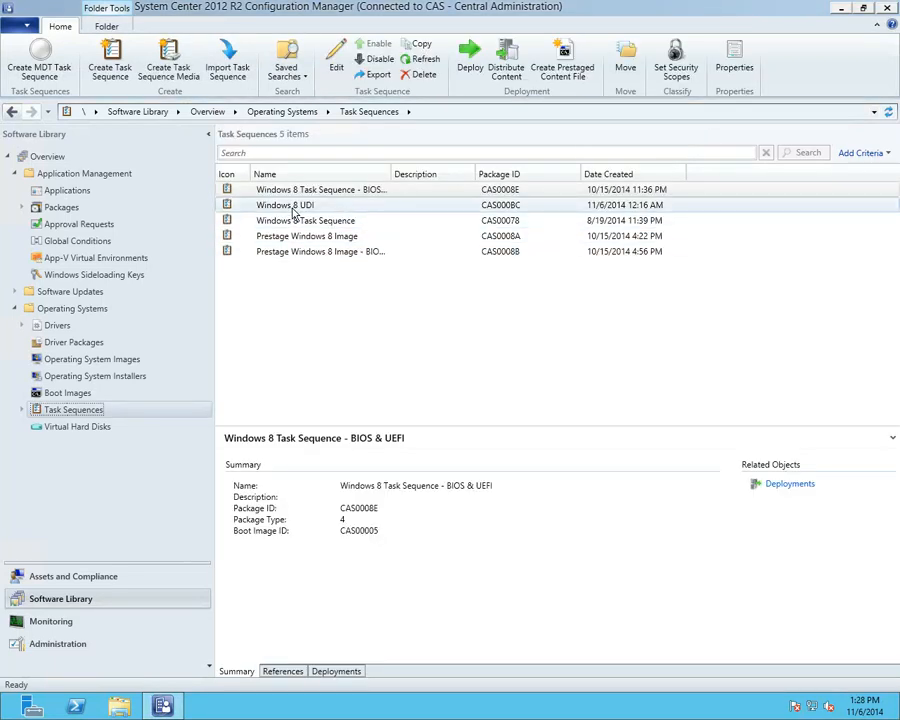
pyautogui.rightClick(292, 210)
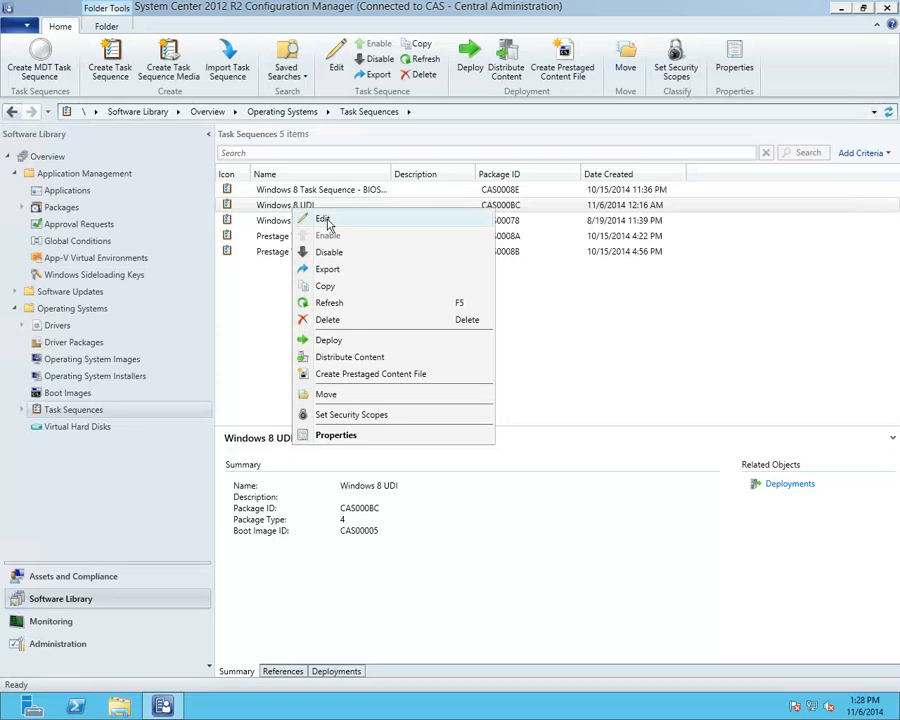
pyautogui.click(302, 219)
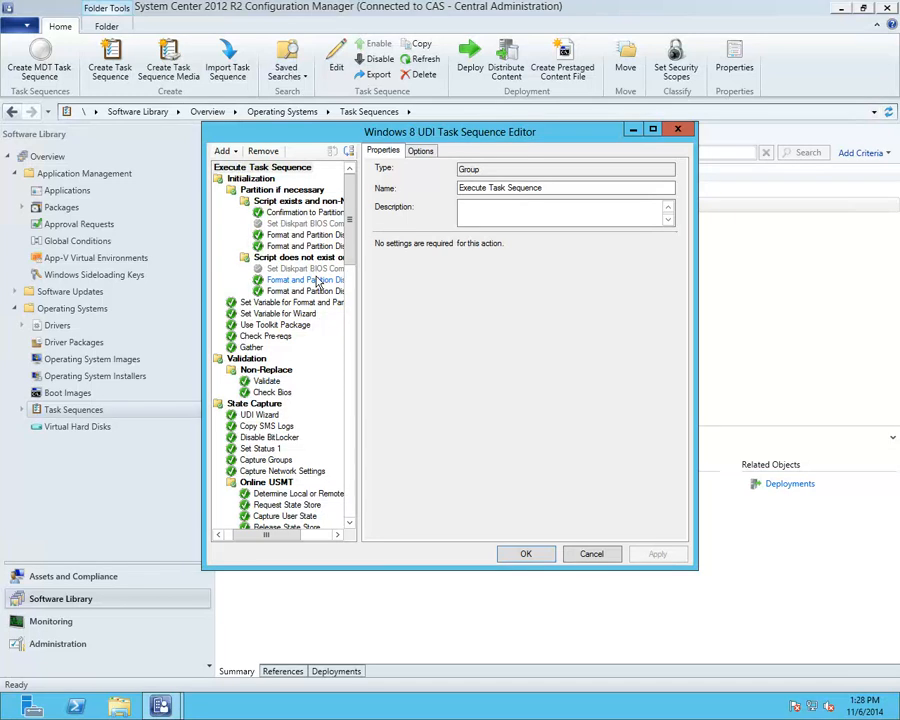
pyautogui.moveTo(486, 138); pyautogui.dragTo(689, 243)
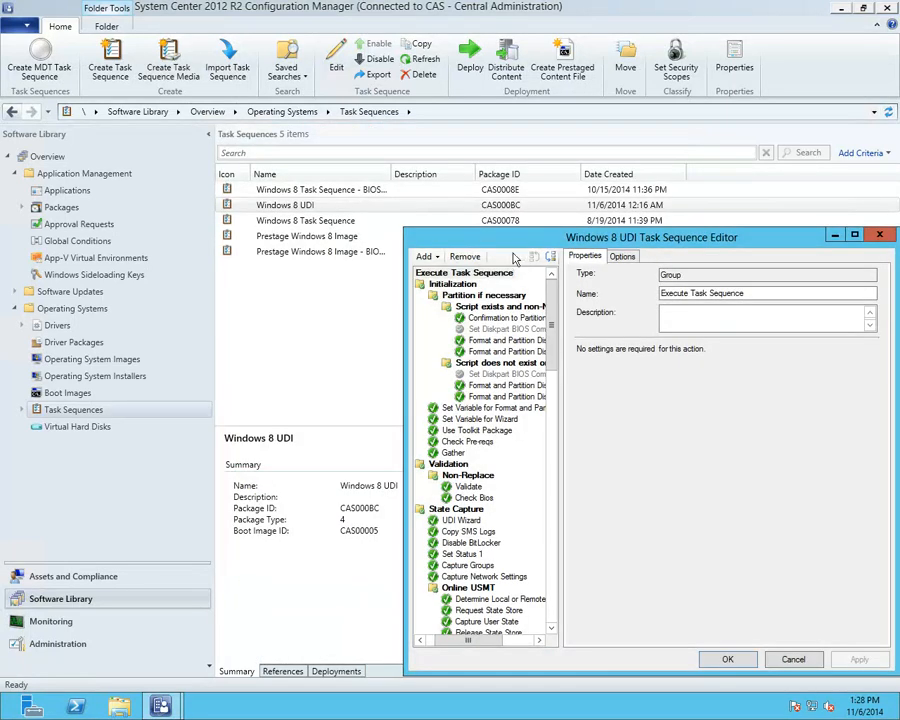
# Step: Open the Windows 8 Task Sequence in a second editor, then bring the UDI editor forward
pyautogui.rightClick(344, 224)
pyautogui.click(350, 234)
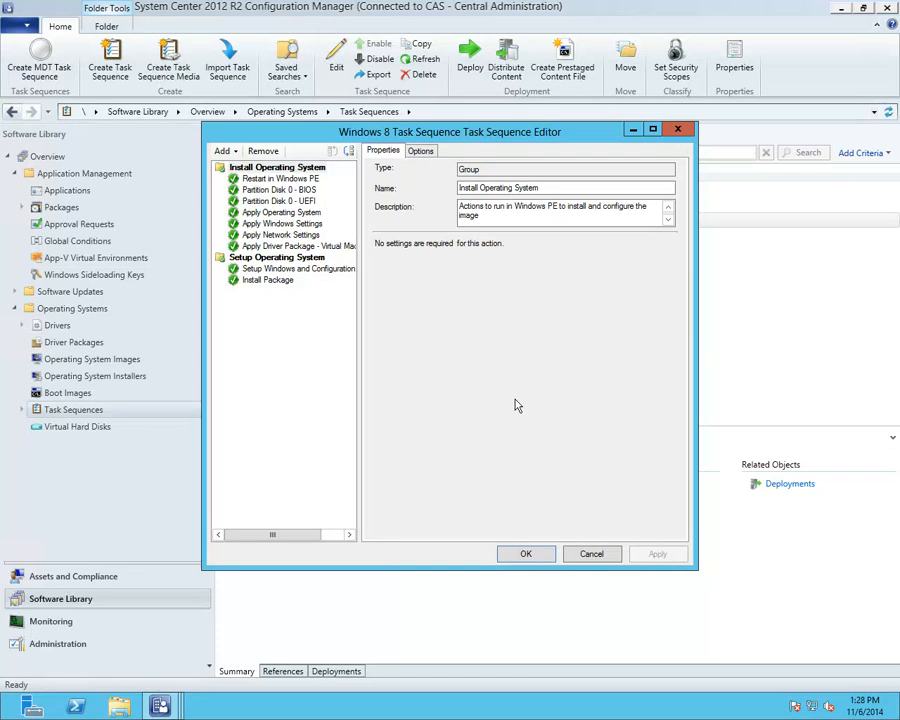
pyautogui.moveTo(464, 134); pyautogui.dragTo(264, 158)
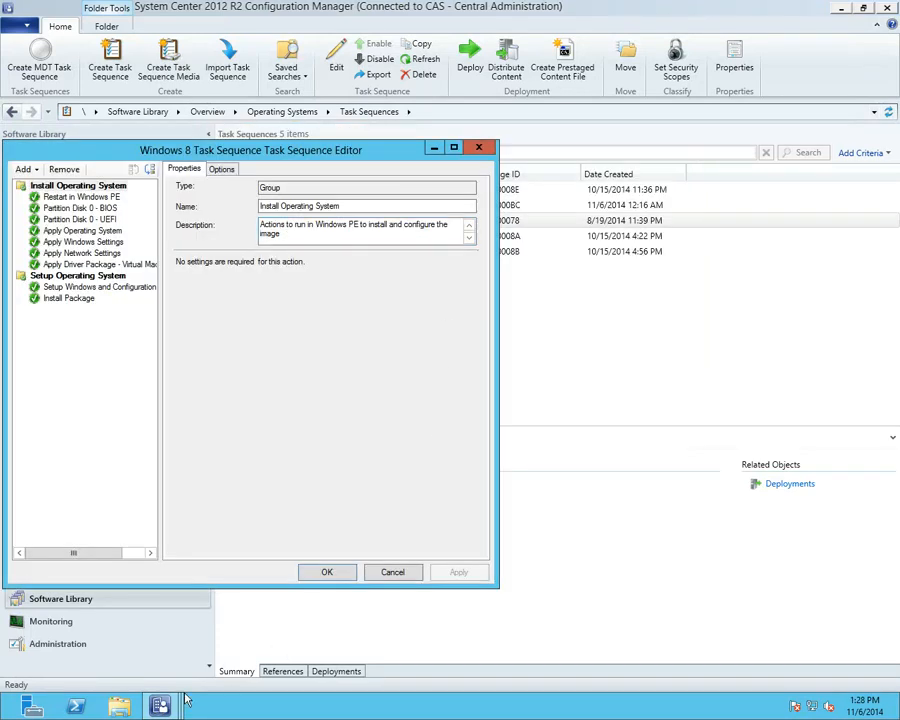
pyautogui.moveTo(163, 706)
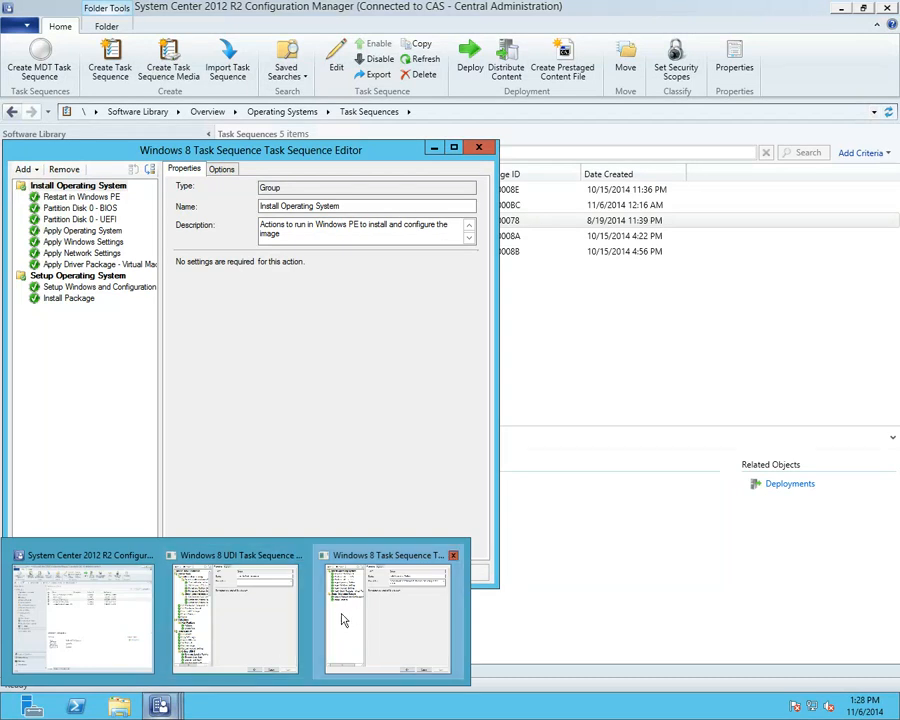
pyautogui.click(296, 555)
# Step: Place the editors side by side and inspect the Check Pre-reqs and Copy SMS Logs command lines
pyautogui.moveTo(455, 244); pyautogui.dragTo(398, 160)
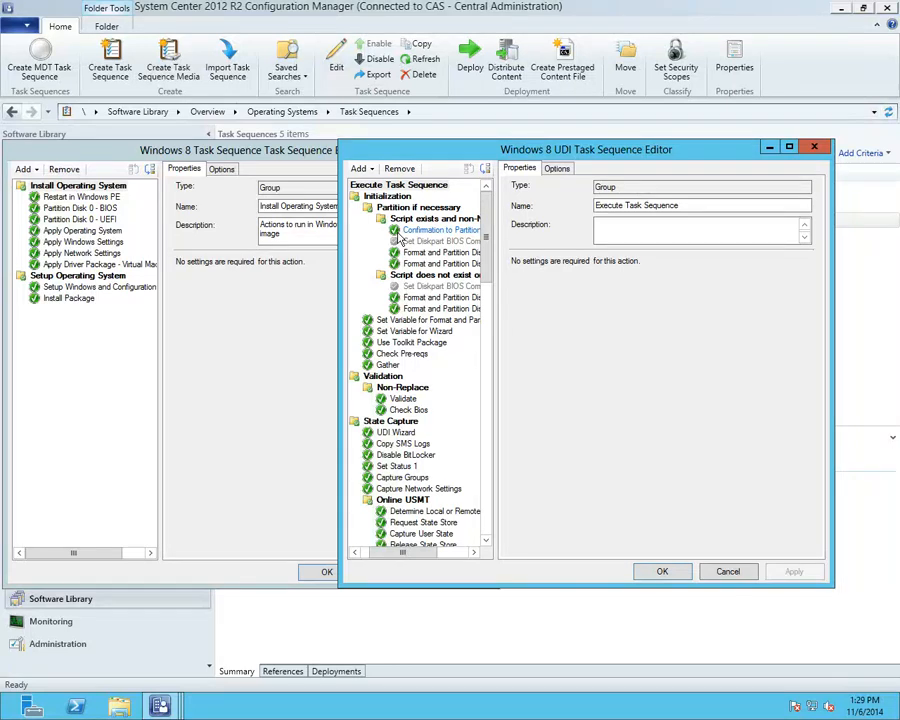
pyautogui.click(402, 353)
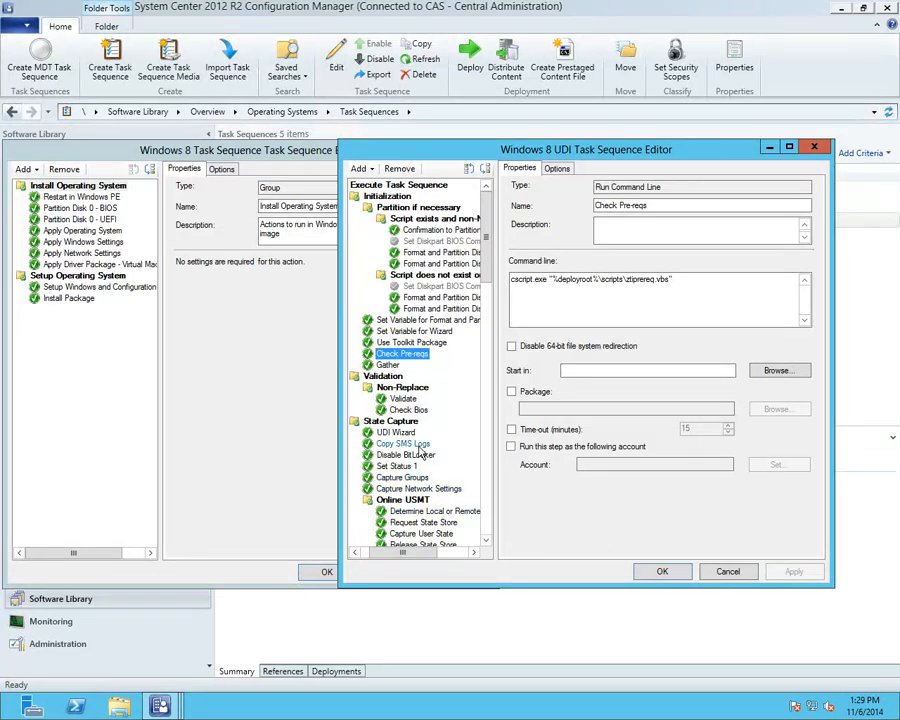
pyautogui.click(410, 443)
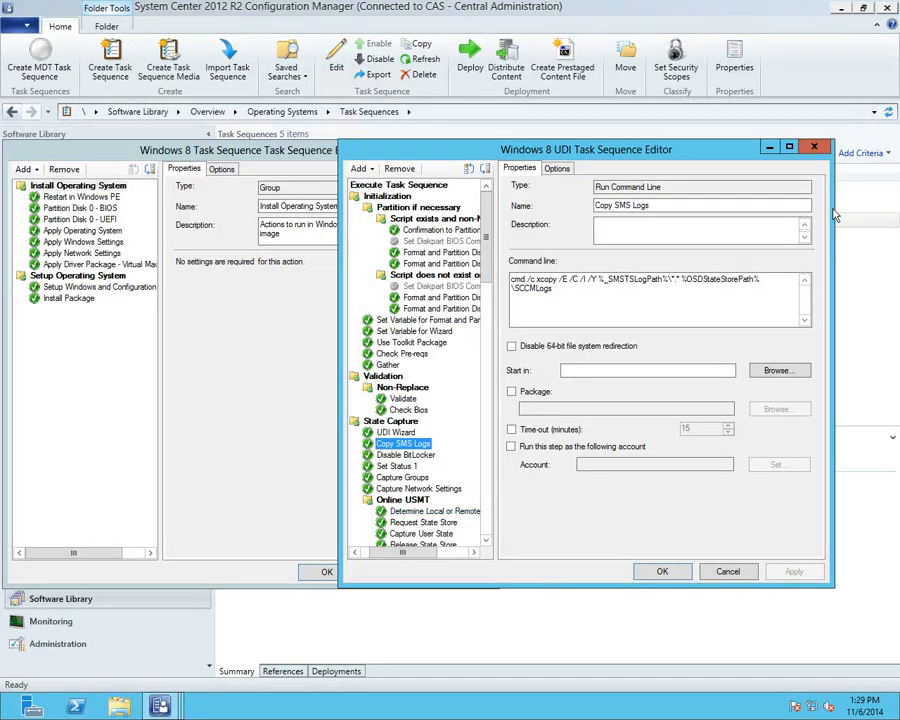
# Step: Close the Windows 8 Task Sequence editor and recentre the UDI editor
pyautogui.click(256, 154)
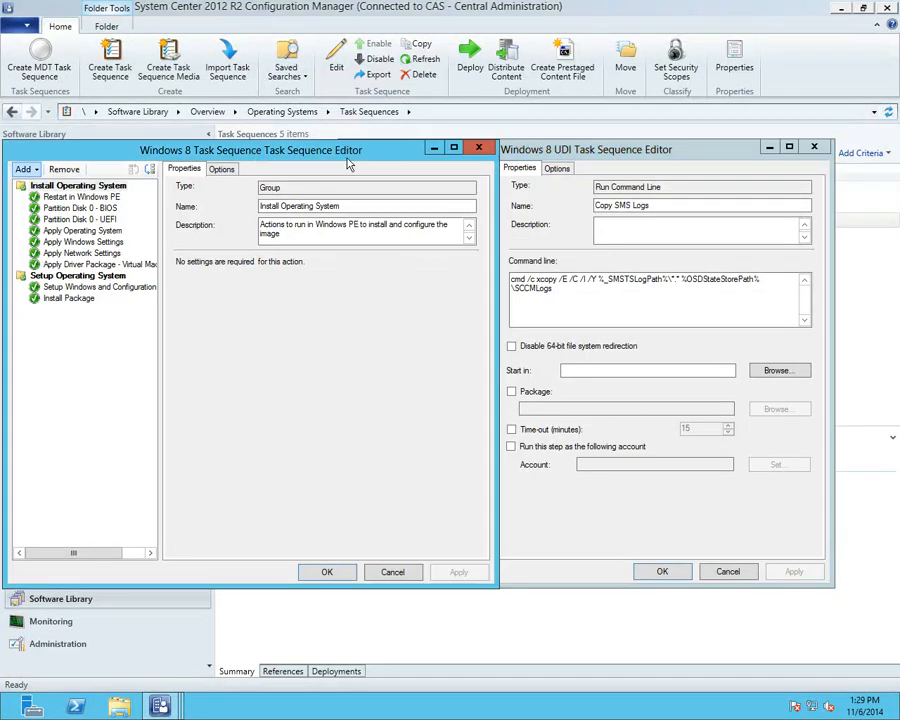
pyautogui.click(477, 147)
pyautogui.moveTo(568, 147); pyautogui.dragTo(444, 132)
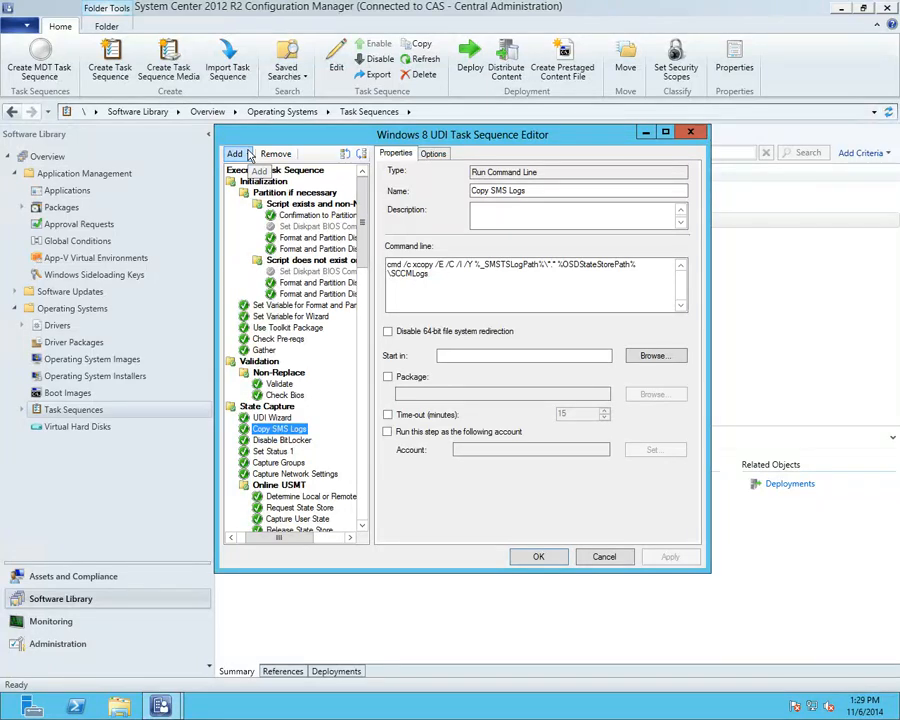
# Step: Insert an MDT Run PowerShell Script step after Copy SMS Logs
pyautogui.click(236, 154)
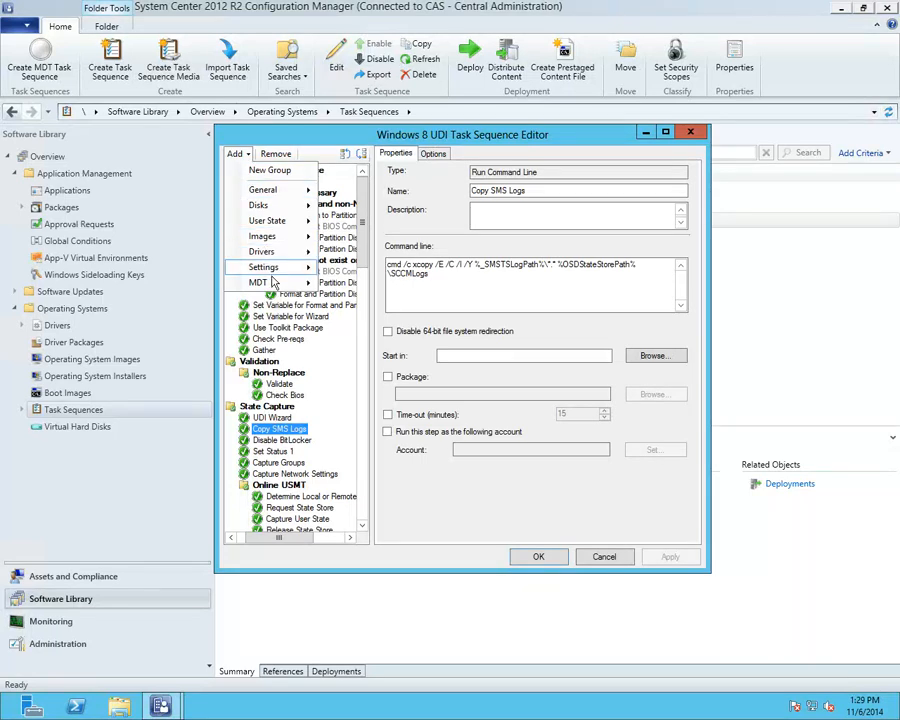
pyautogui.moveTo(272, 286)
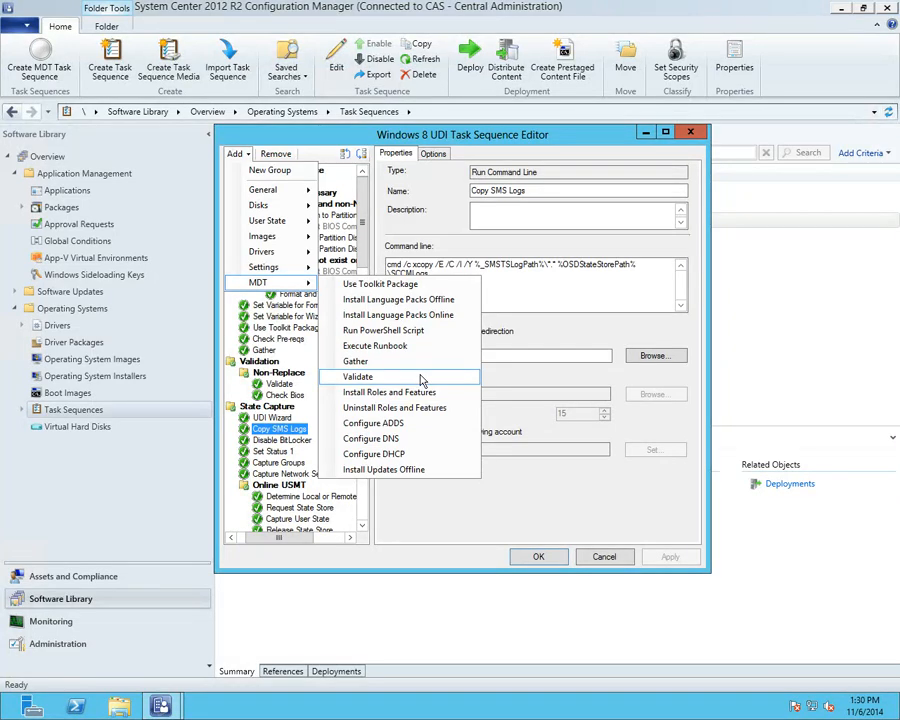
pyautogui.click(397, 336)
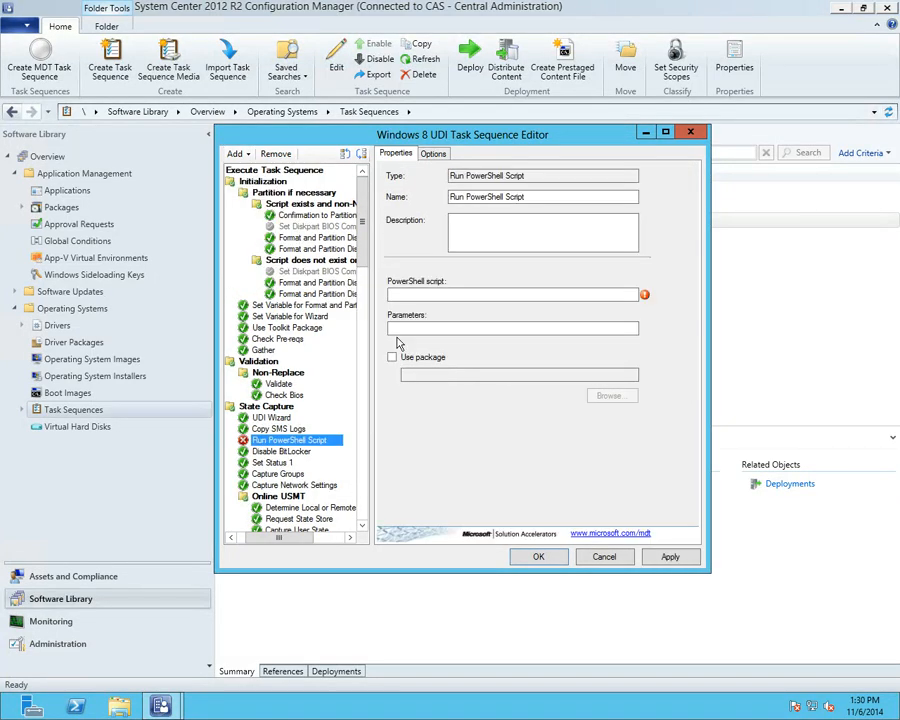
# Step: Add MDT Execute Runbook and Validate steps after Run PowerShell Script
pyautogui.click(250, 155)
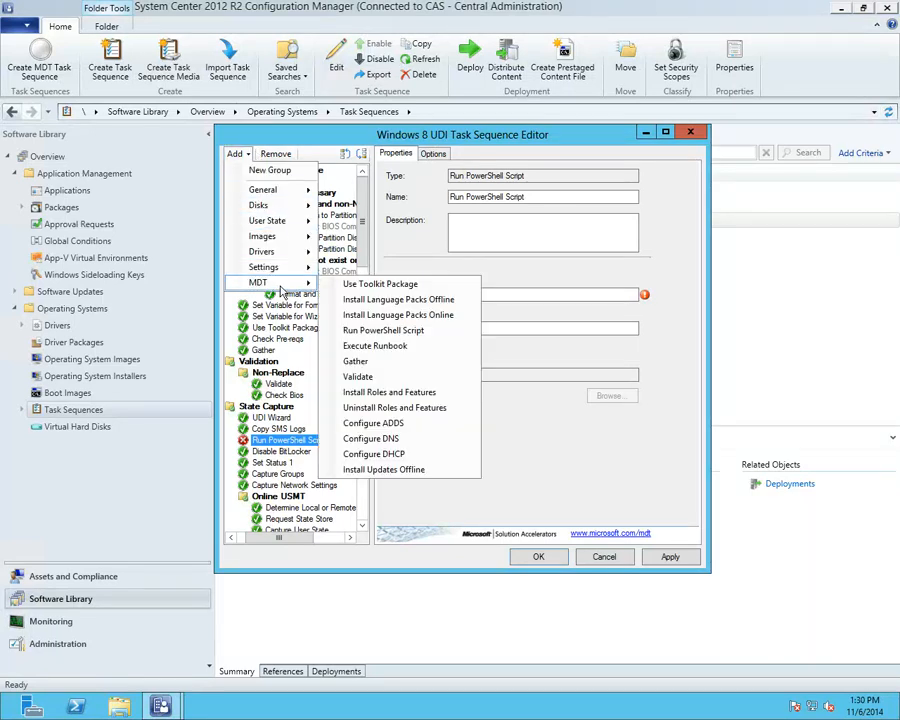
pyautogui.click(394, 347)
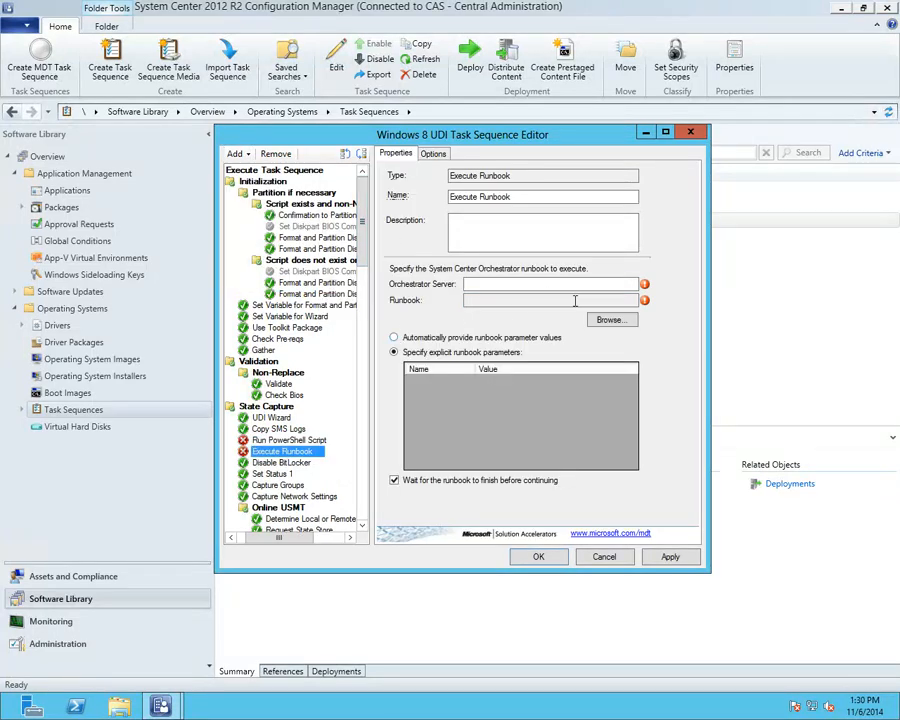
pyautogui.click(238, 155)
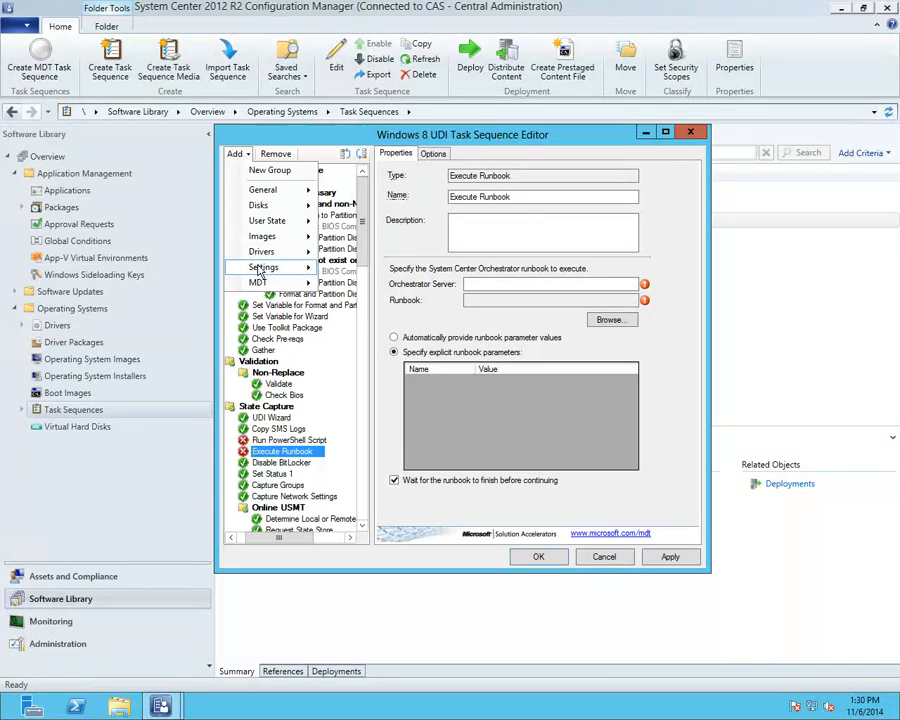
pyautogui.moveTo(258, 283)
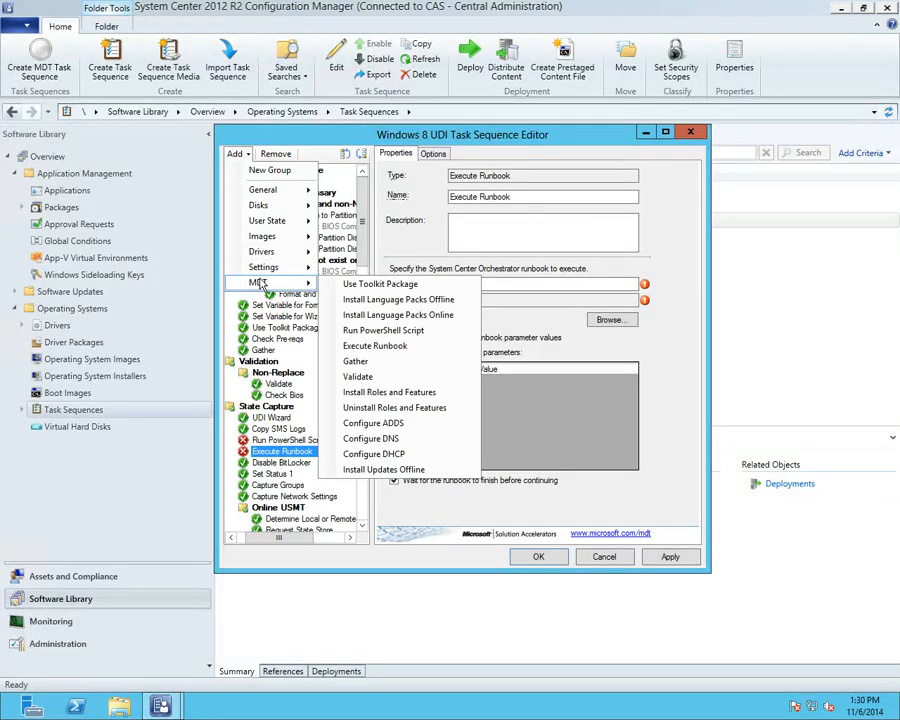
pyautogui.click(385, 380)
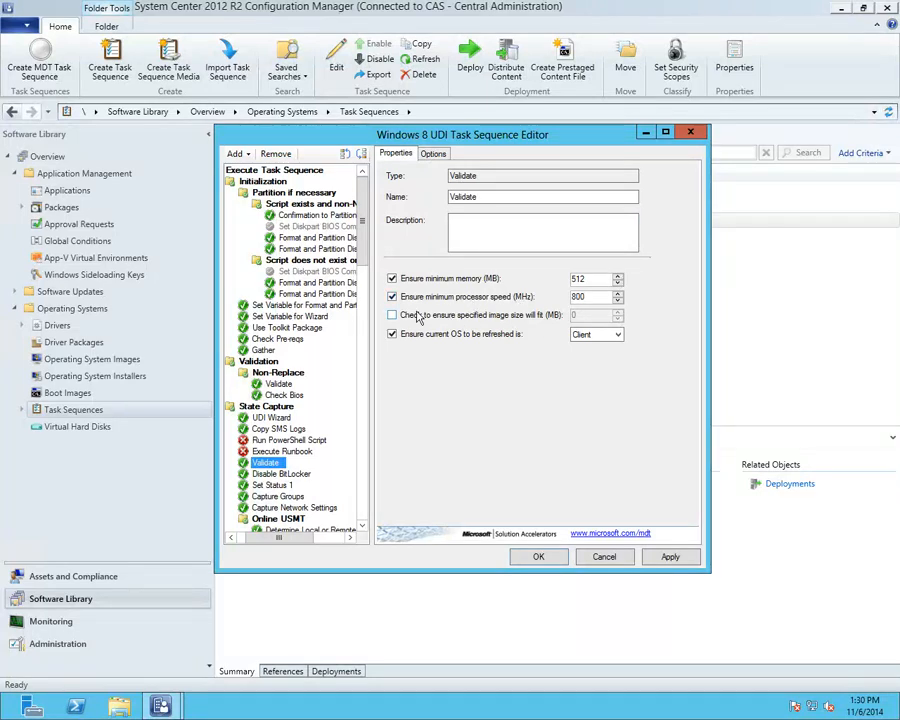
pyautogui.click(236, 153)
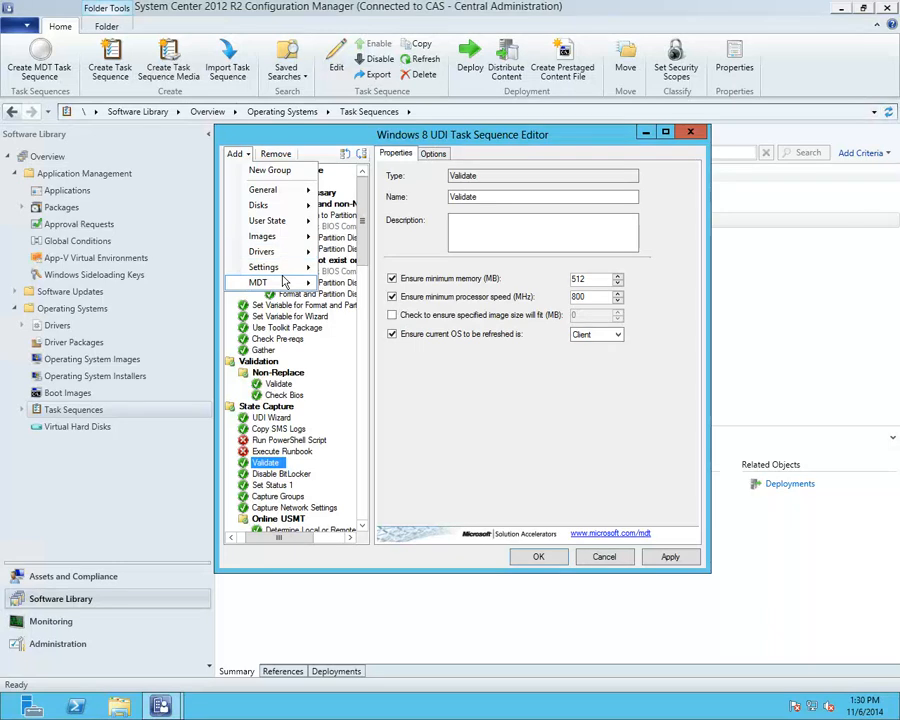
pyautogui.moveTo(287, 281)
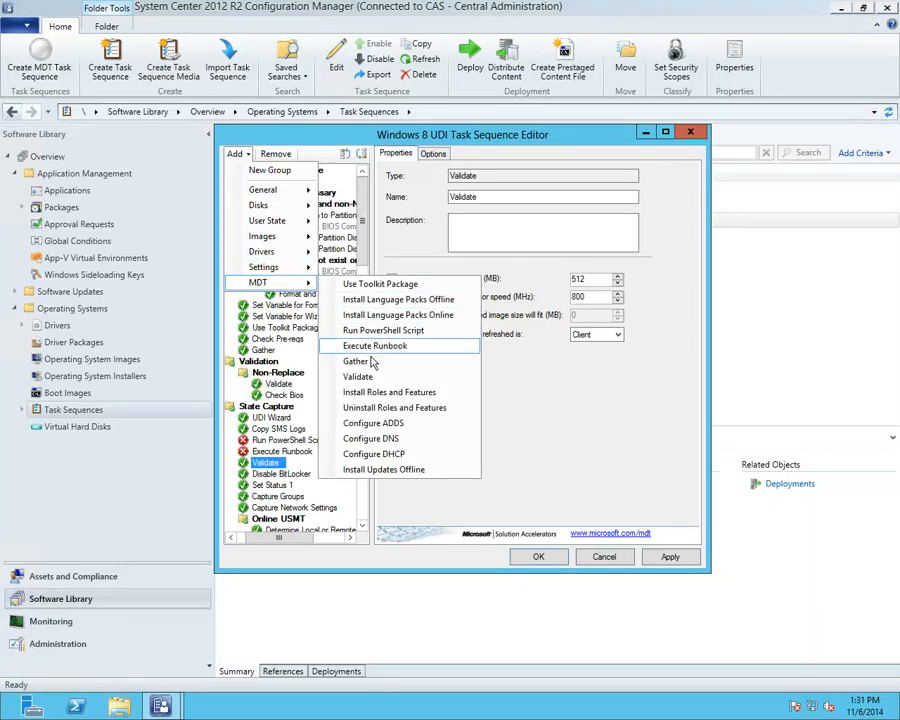
# Step: Add an Install Roles and Features step, keeping Windows 7 as the target operating system
pyautogui.click(375, 396)
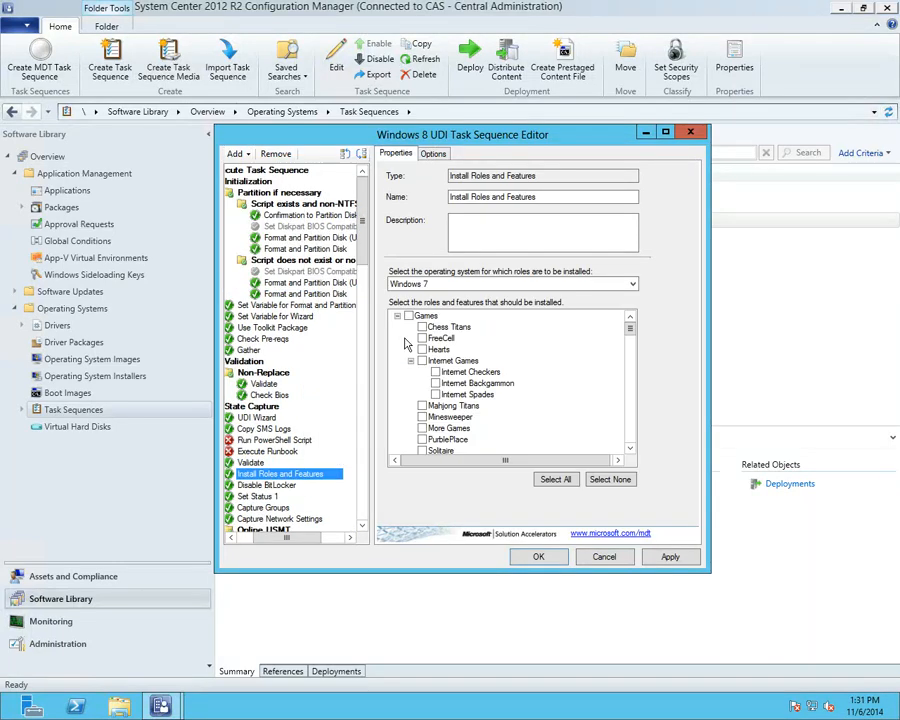
pyautogui.click(432, 284)
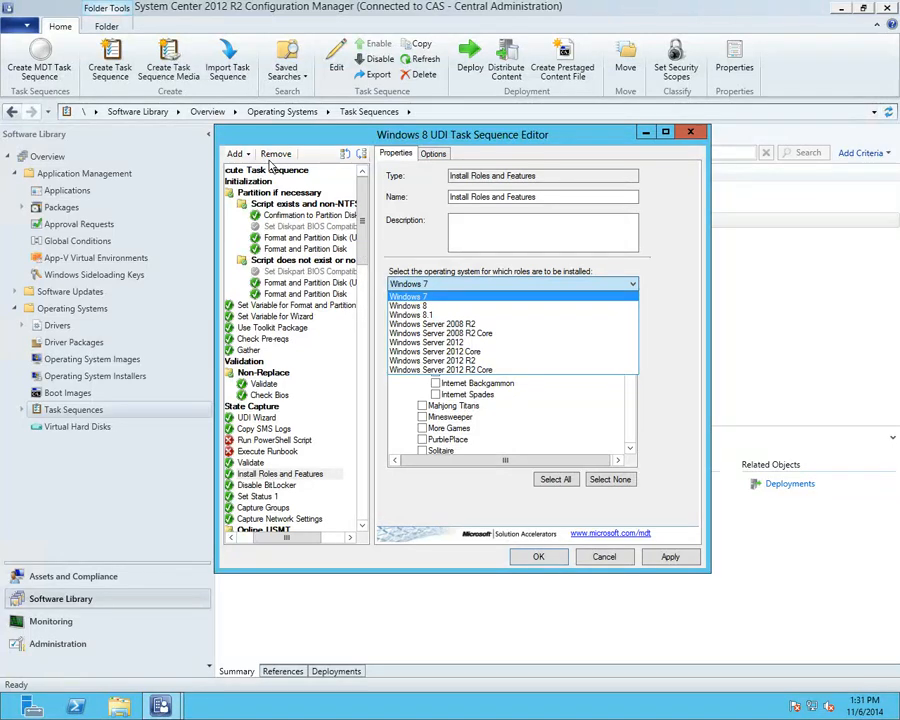
pyautogui.click(236, 153)
# Step: Add an MDT Install Updates Offline step after Install Roles and Features
pyautogui.click(236, 153)
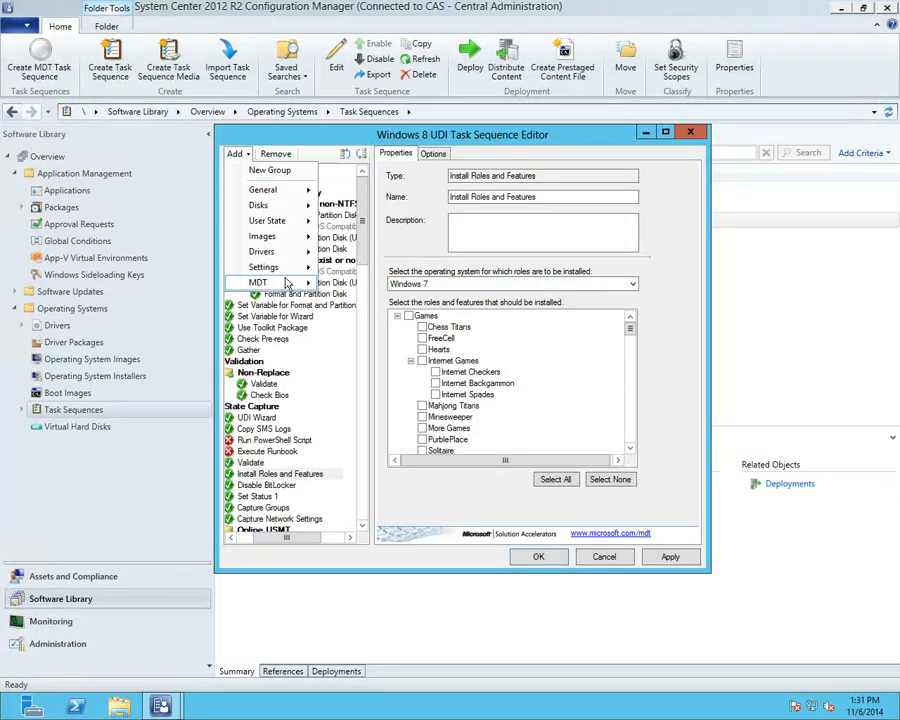
pyautogui.moveTo(300, 282)
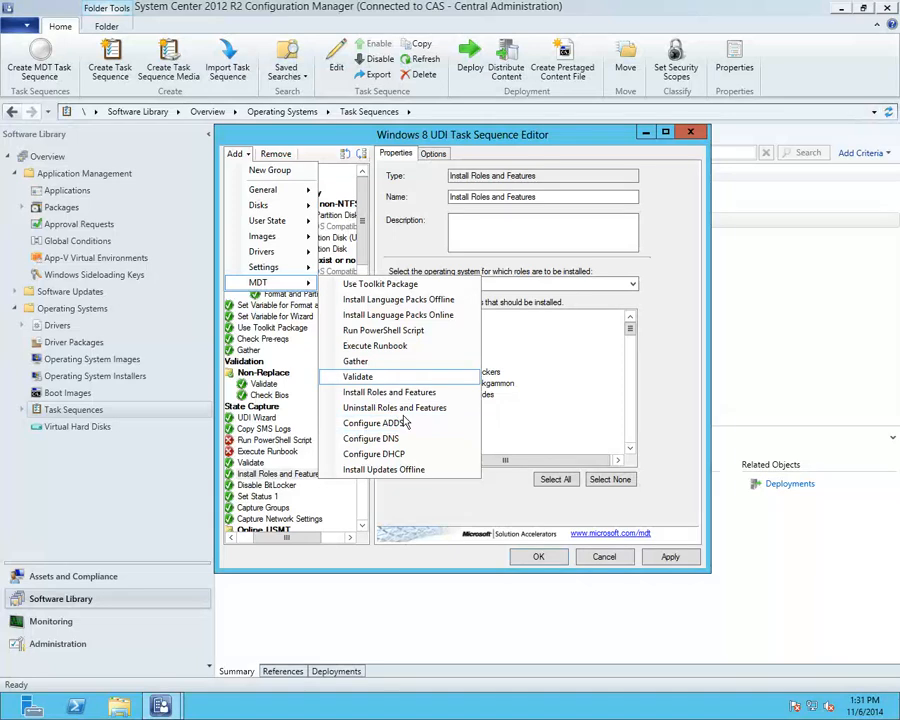
pyautogui.click(390, 472)
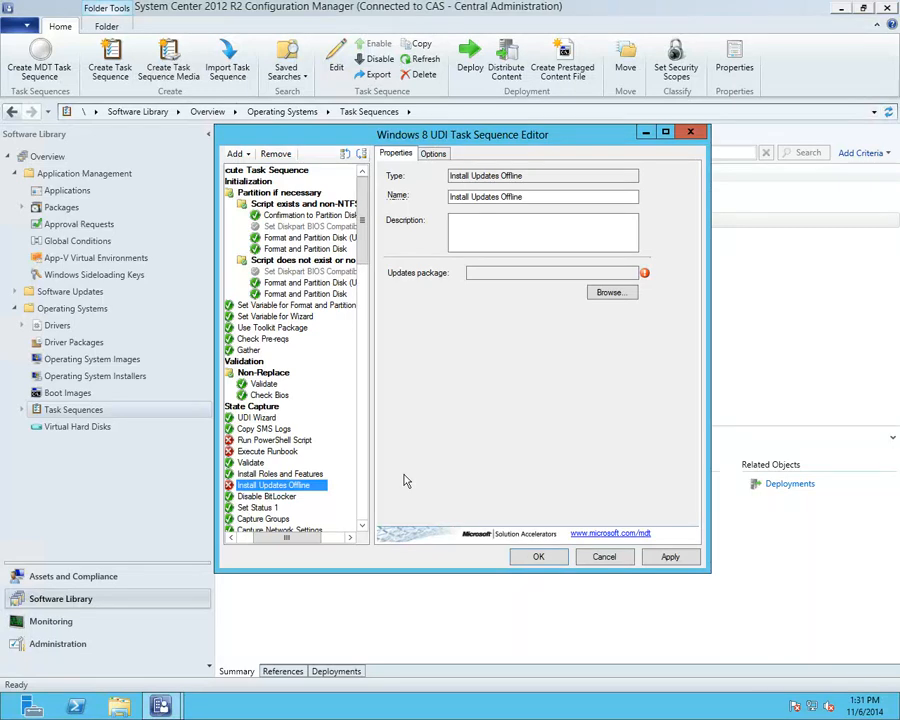
# Step: Add a General Install Software Updates step after Install Updates Offline
pyautogui.click(236, 154)
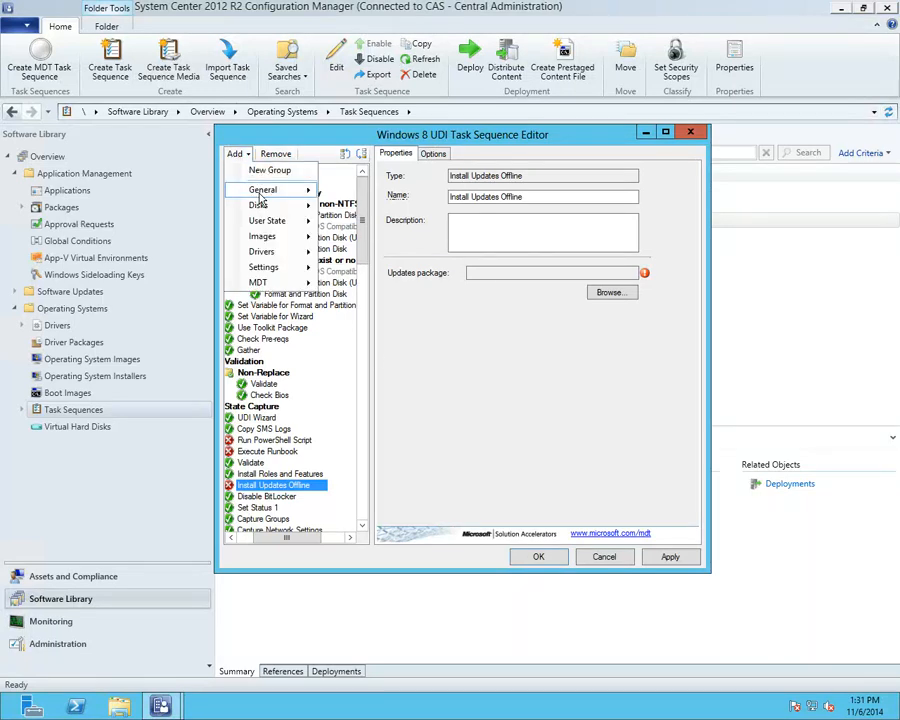
pyautogui.moveTo(259, 195)
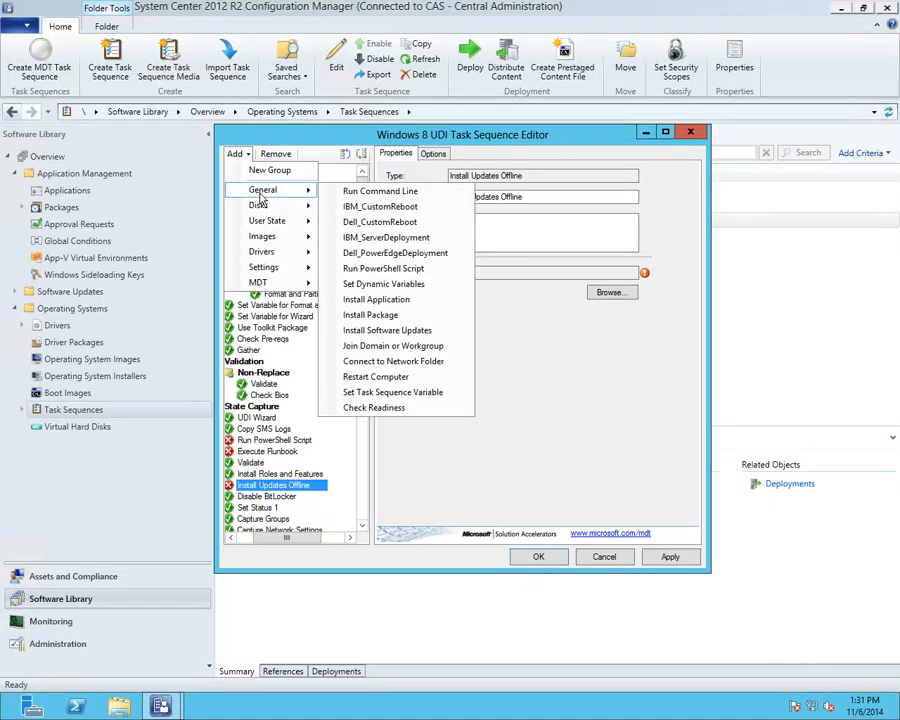
pyautogui.click(422, 336)
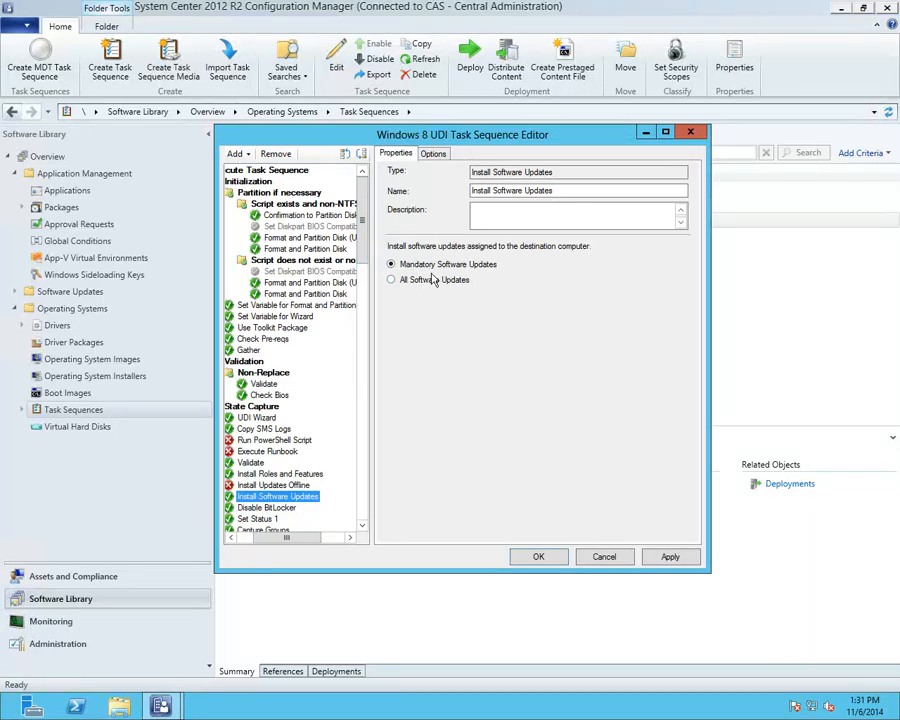
# Step: Review the new MDT steps, leaving the Install Updates Offline package unset
pyautogui.click(274, 476)
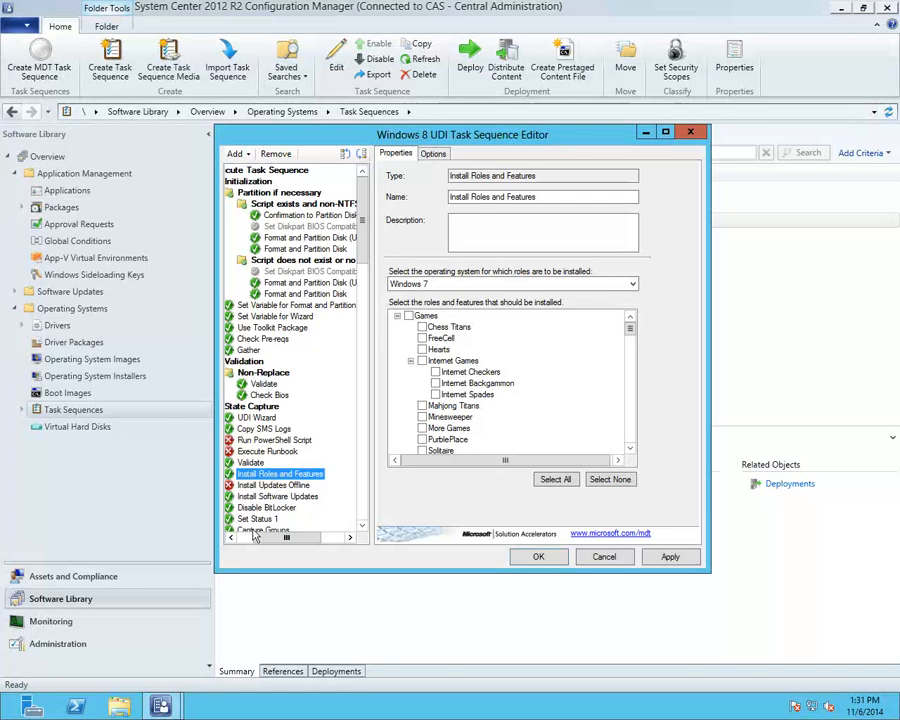
pyautogui.click(263, 486)
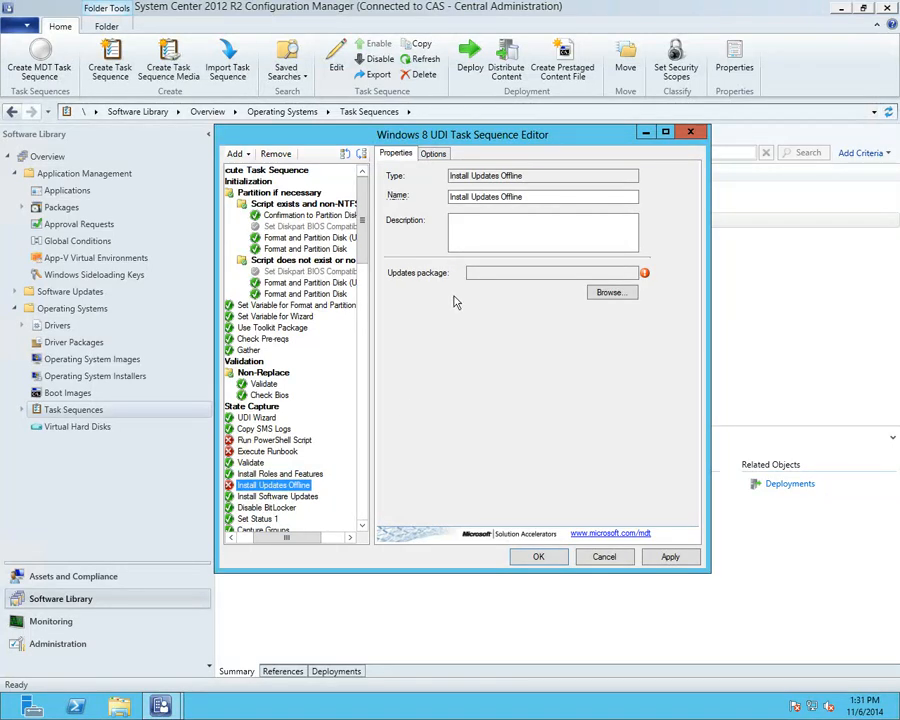
pyautogui.click(607, 293)
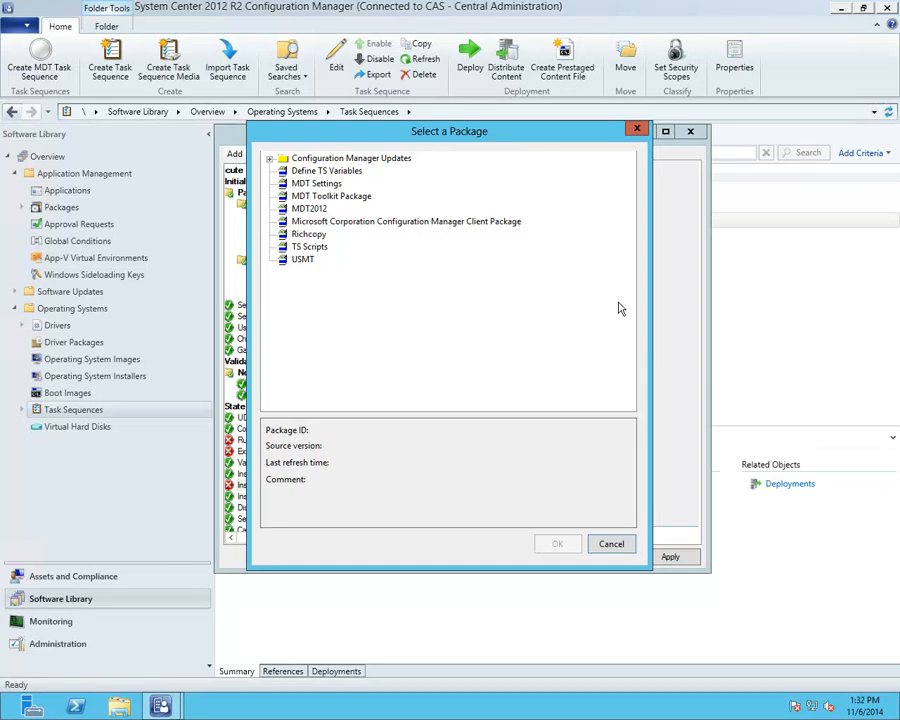
pyautogui.click(600, 543)
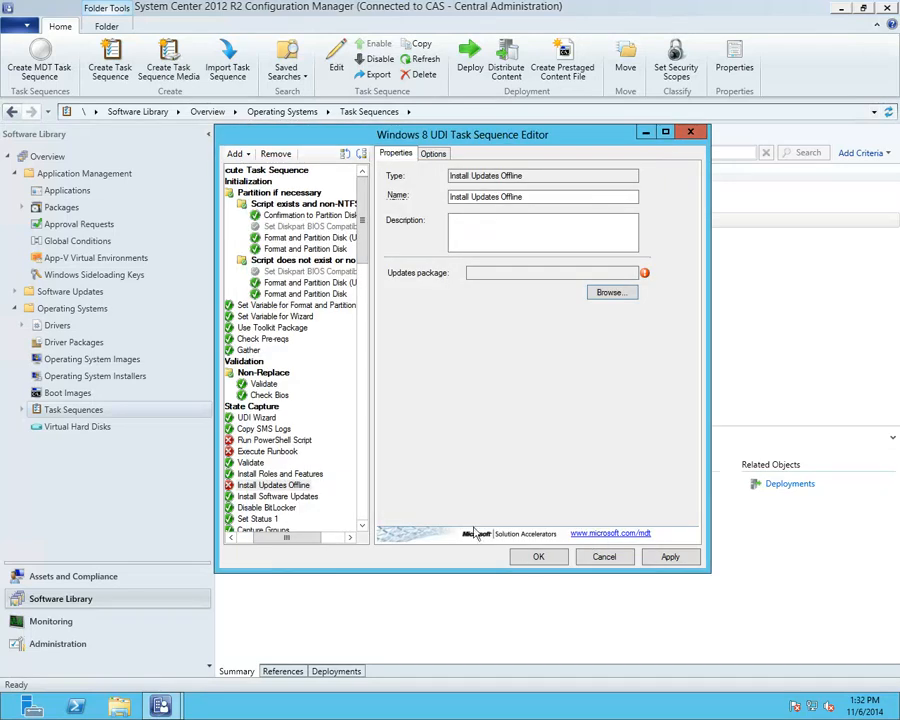
pyautogui.click(275, 486)
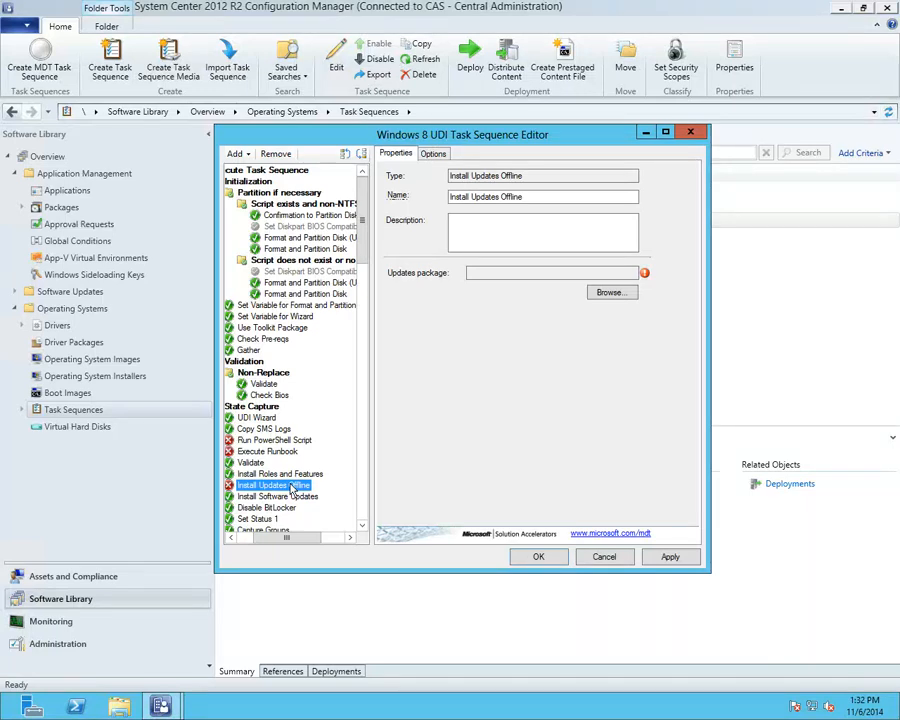
# Step: Discard the unsaved changes and reopen the Windows 8 UDI sequence for editing
pyautogui.click(578, 557)
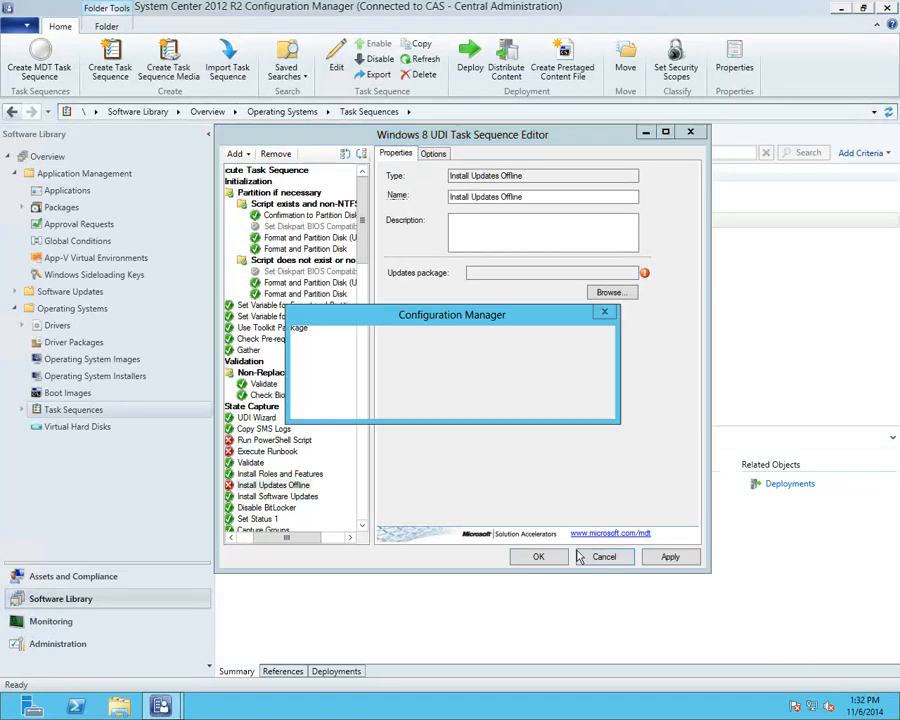
pyautogui.click(505, 401)
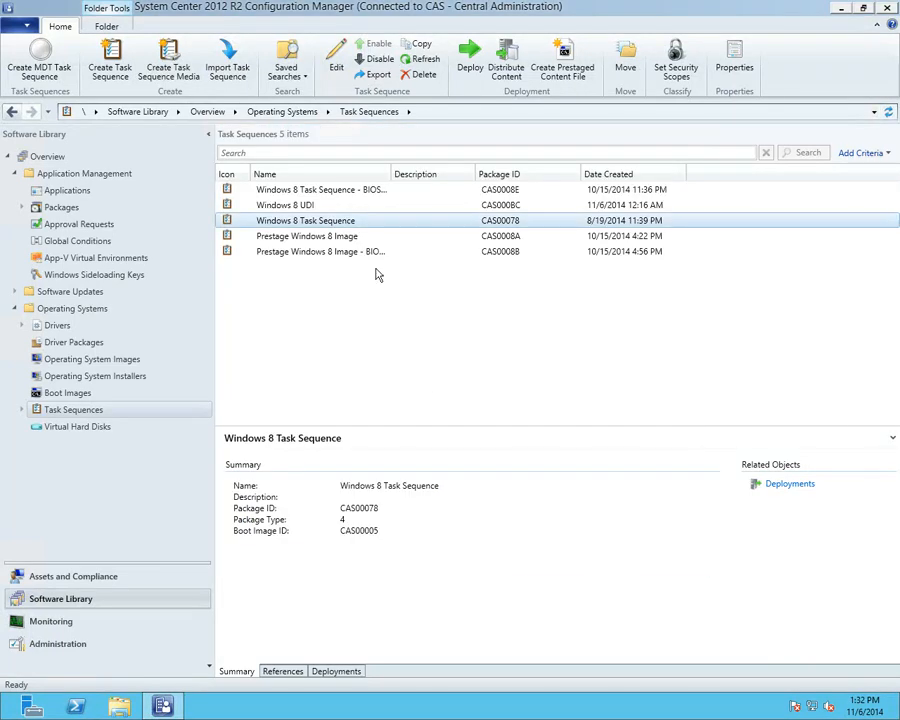
pyautogui.rightClick(316, 225)
pyautogui.click(300, 206)
pyautogui.rightClick(305, 209)
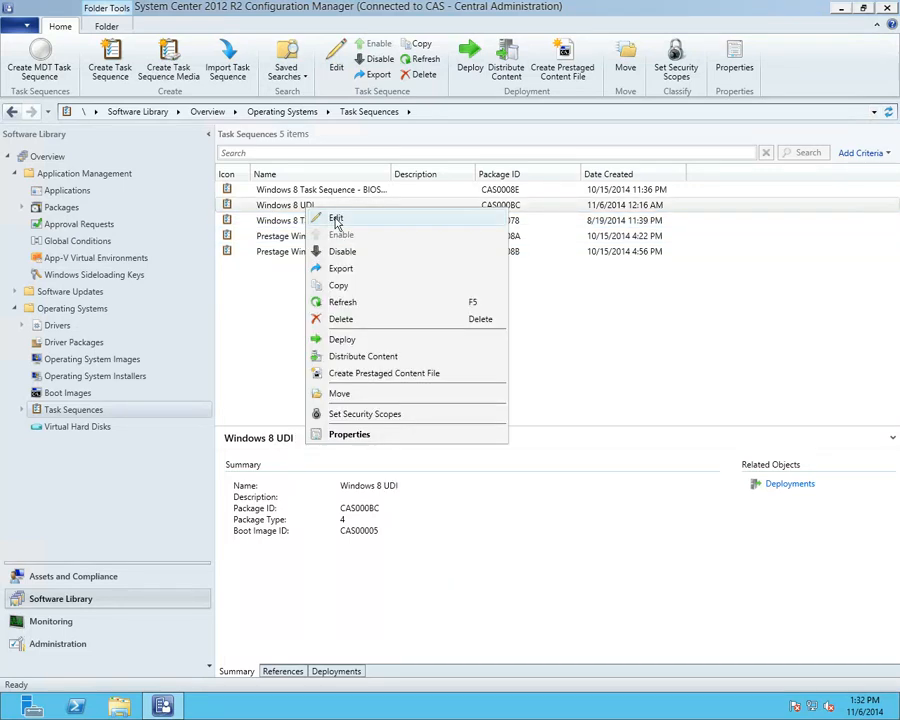
pyautogui.click(336, 220)
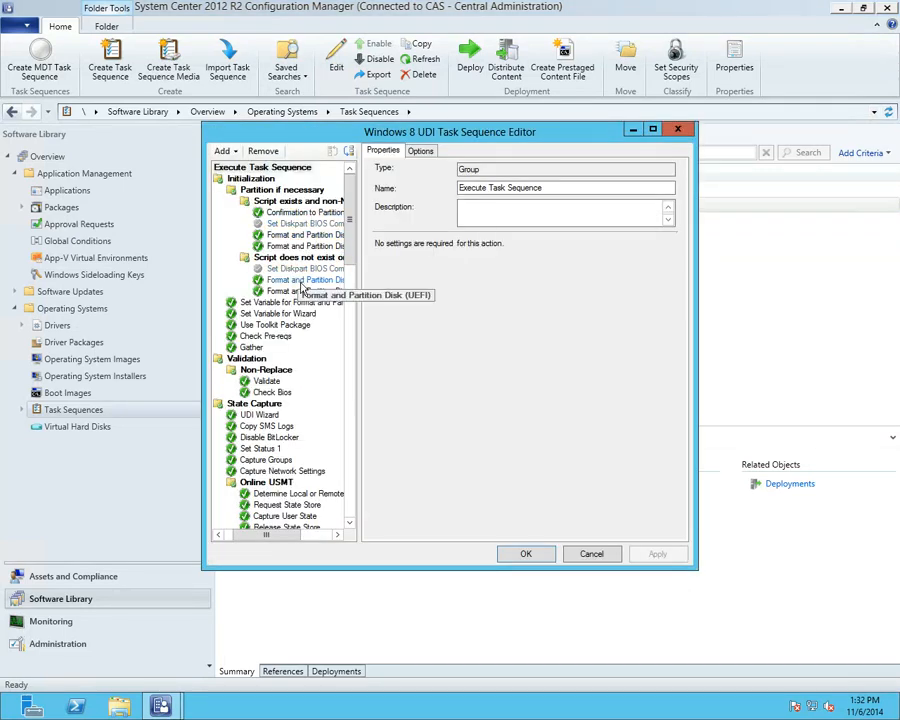
# Step: Select the UDI Wizard step's full command line, close the editor, and show the Bare Metal VM
pyautogui.click(271, 418)
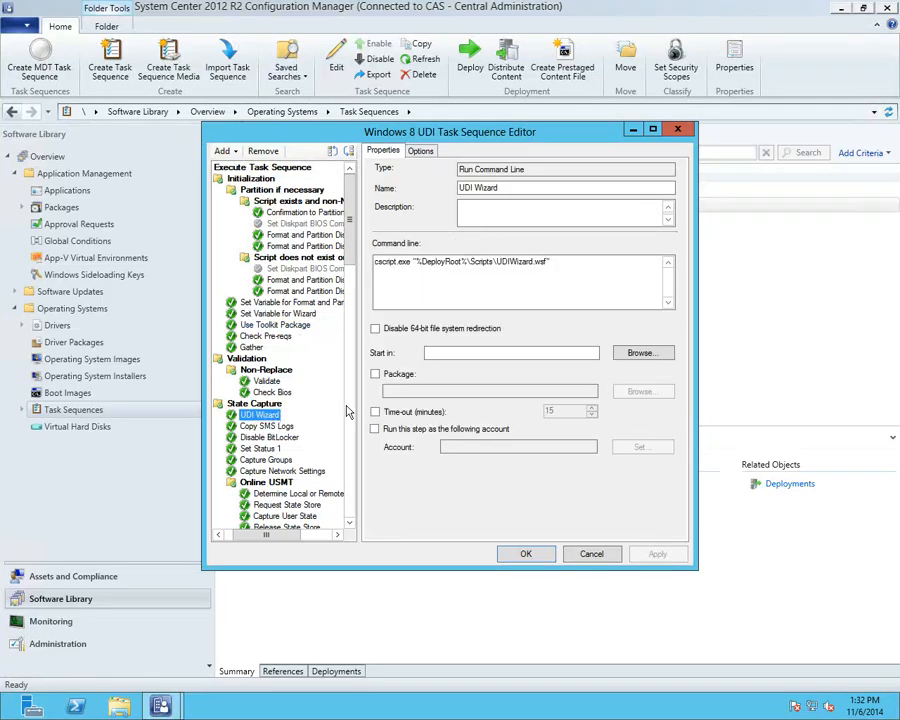
pyautogui.moveTo(553, 263); pyautogui.dragTo(348, 260)
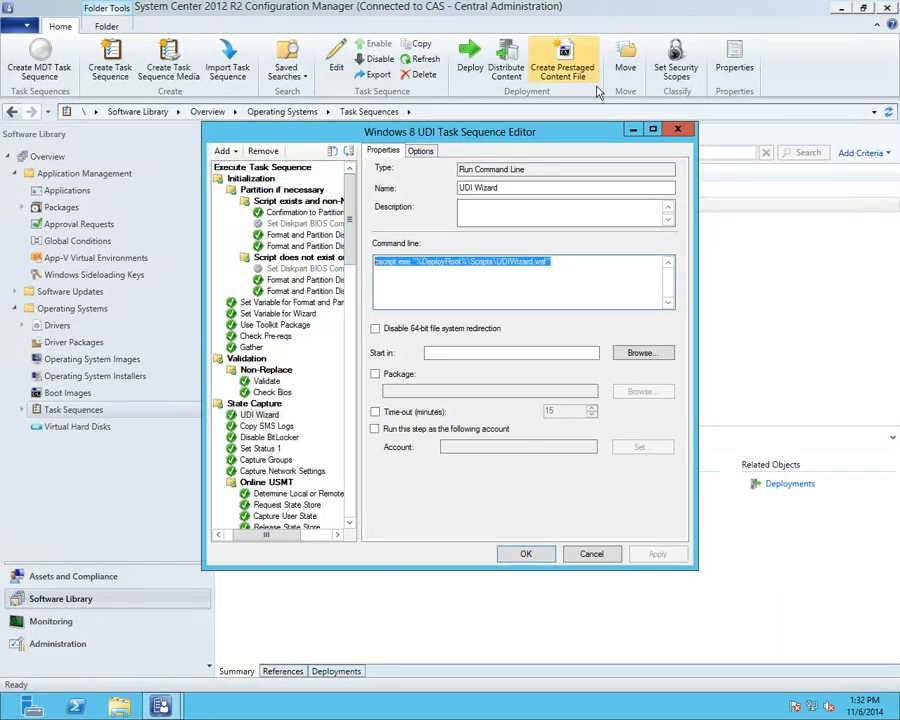
pyautogui.click(678, 129)
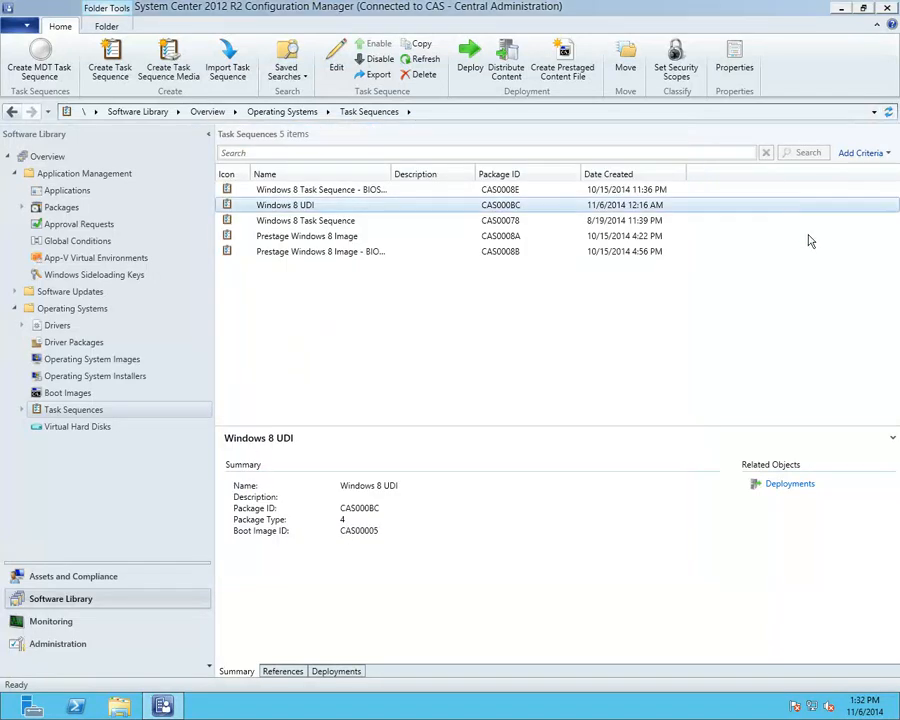
pyautogui.moveTo(898, 285); pyautogui.dragTo(310, 140)
# Step: Start the Bare Metal VM and PXE-boot it with F12 into the Task Sequence Wizard
pyautogui.click(195, 157)
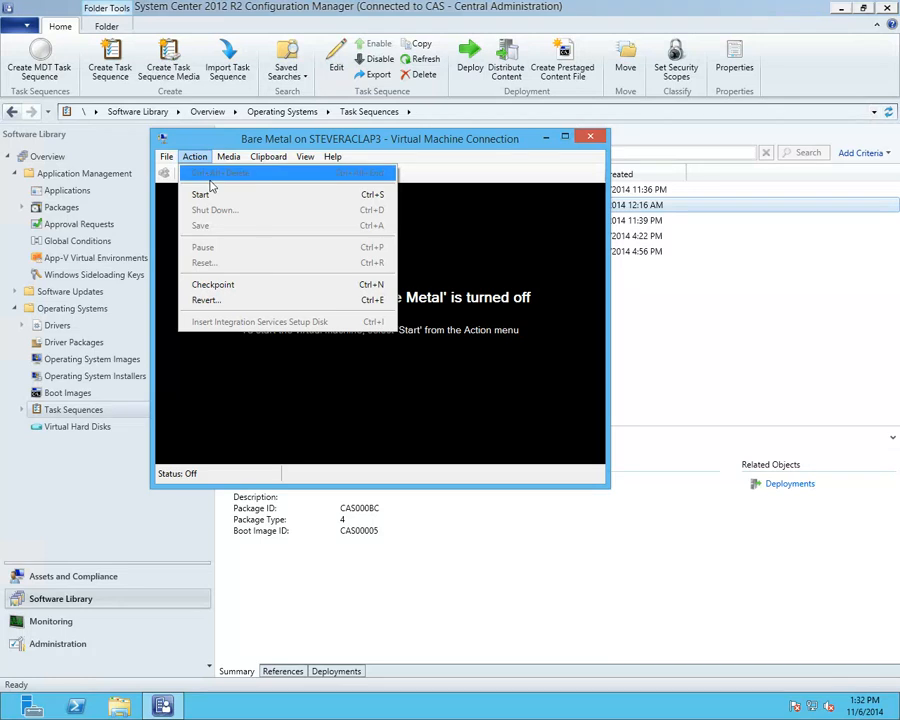
pyautogui.click(215, 194)
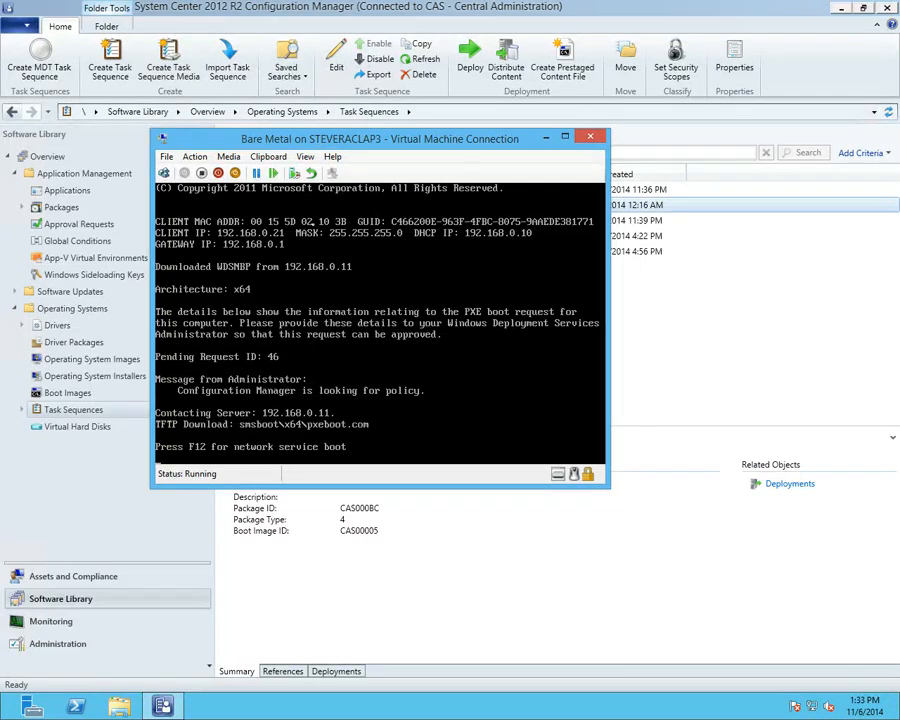
pyautogui.press('F12')
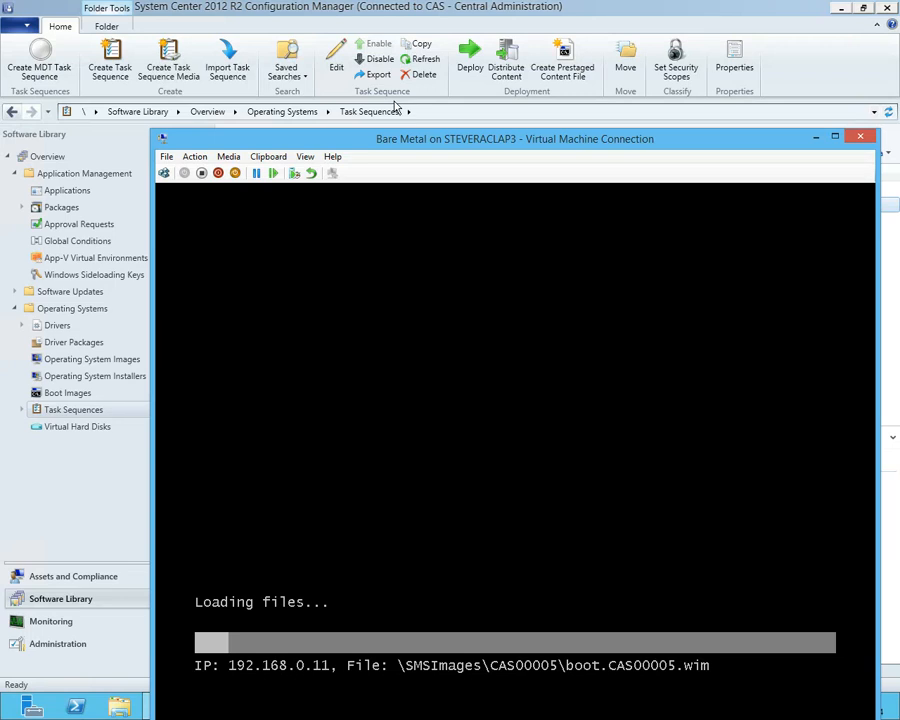
pyautogui.moveTo(399, 145); pyautogui.dragTo(293, 63)
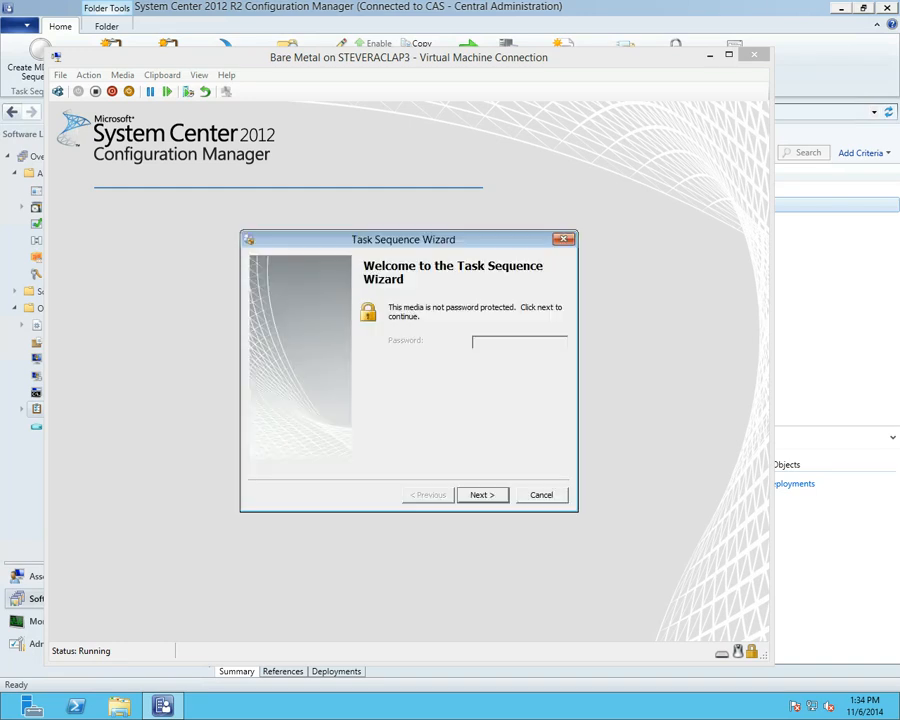
# Step: Select and run the Windows 8 UDI task sequence from the Task Sequence Wizard
pyautogui.click(490, 495)
pyautogui.click(305, 395)
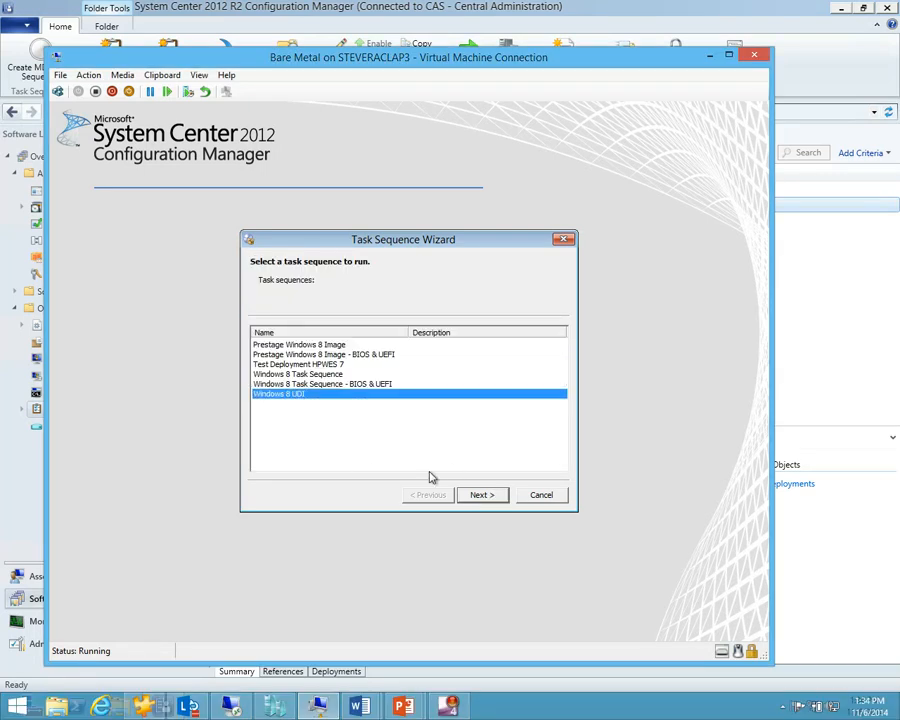
pyautogui.click(495, 497)
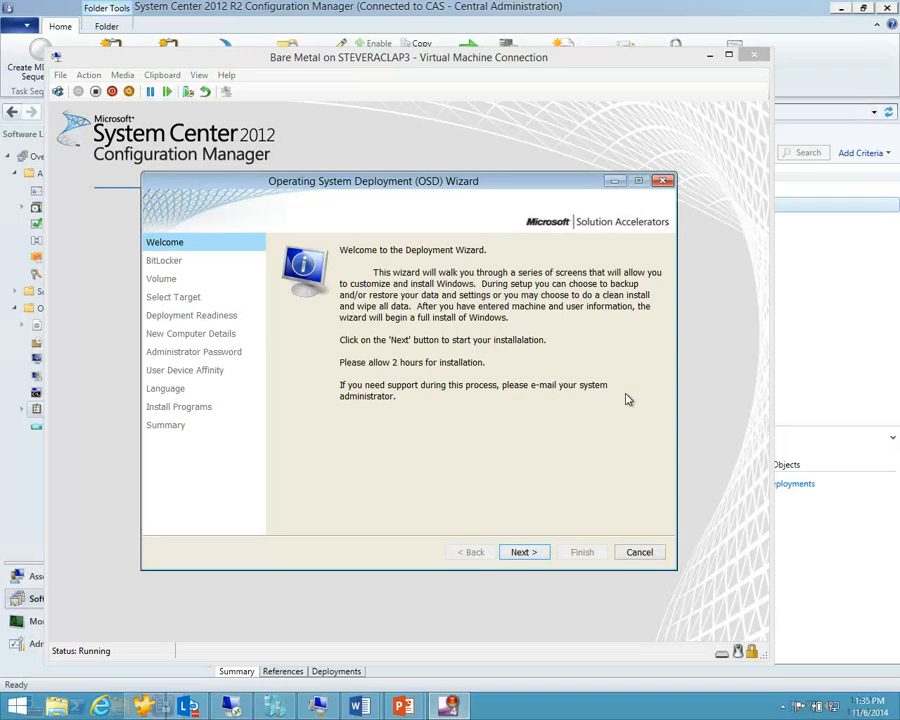
# Step: Uncheck Enable BitLocker in the OSD Wizard and advance to the Volume page
pyautogui.click(538, 555)
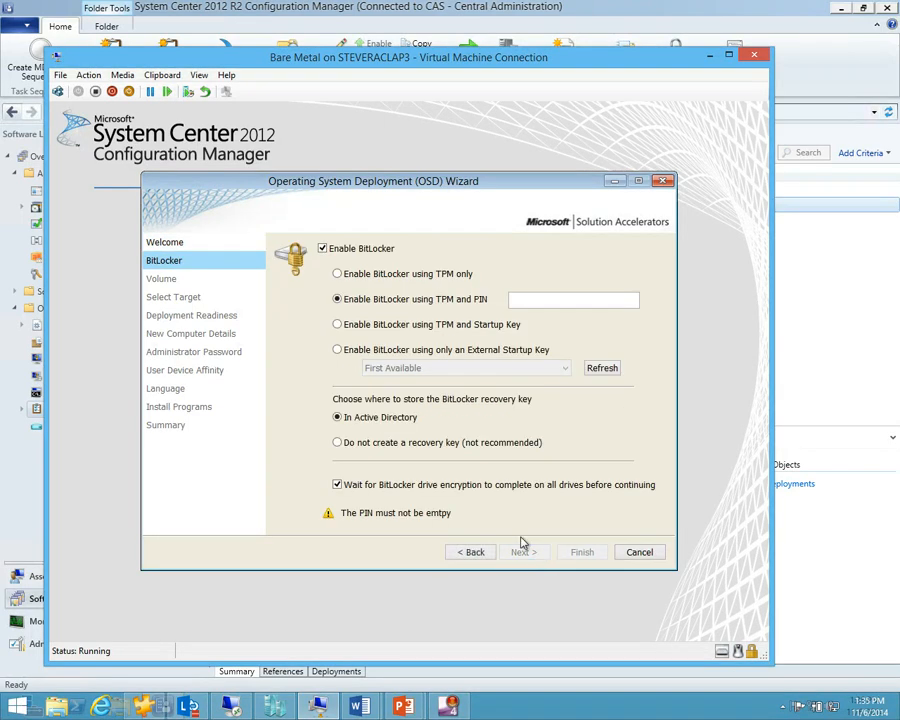
pyautogui.click(475, 553)
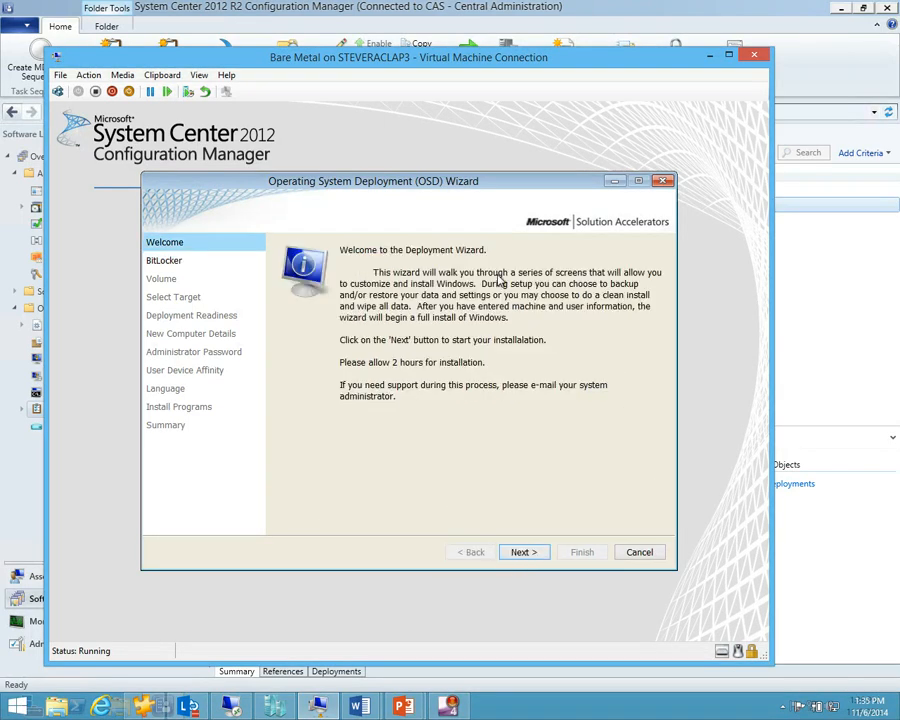
pyautogui.click(525, 553)
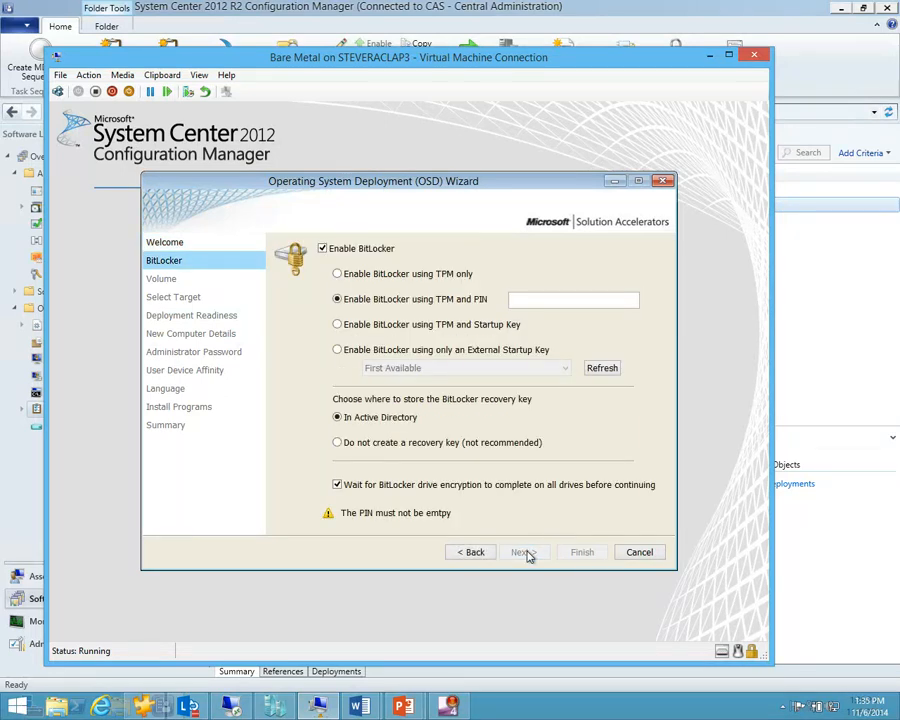
pyautogui.click(322, 248)
pyautogui.click(524, 552)
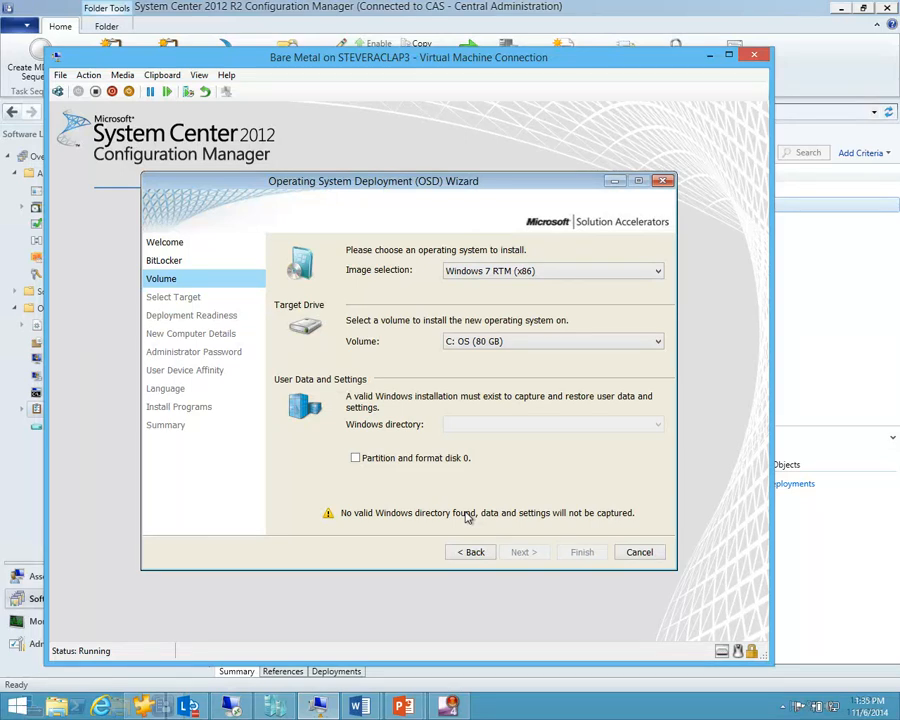
# Step: Turn off the Bare Metal VM and move its window aside
pyautogui.click(92, 77)
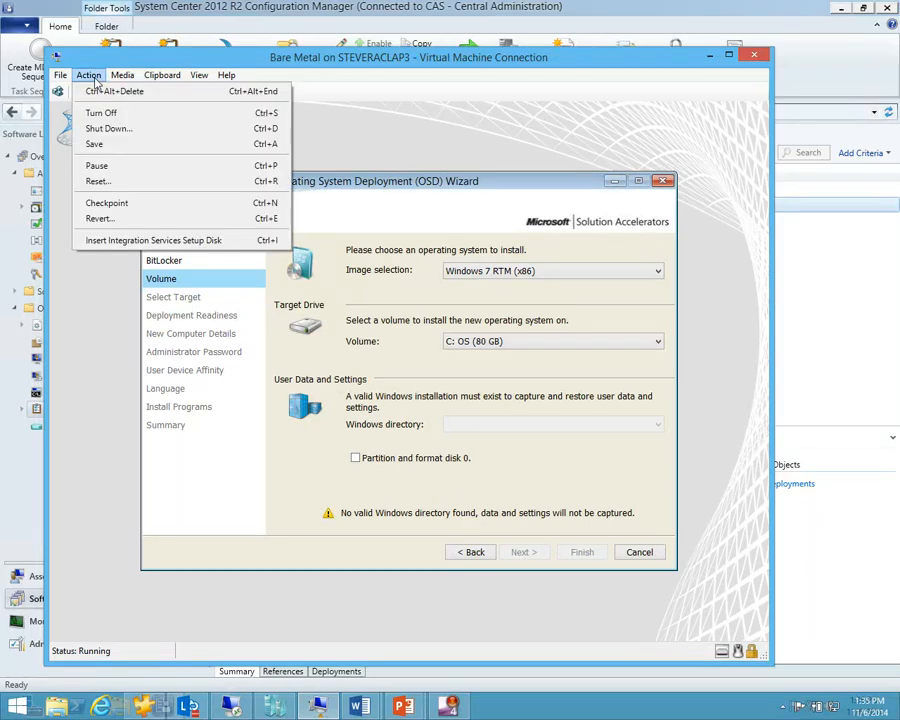
pyautogui.click(100, 113)
pyautogui.moveTo(307, 62); pyautogui.dragTo(898, 115)
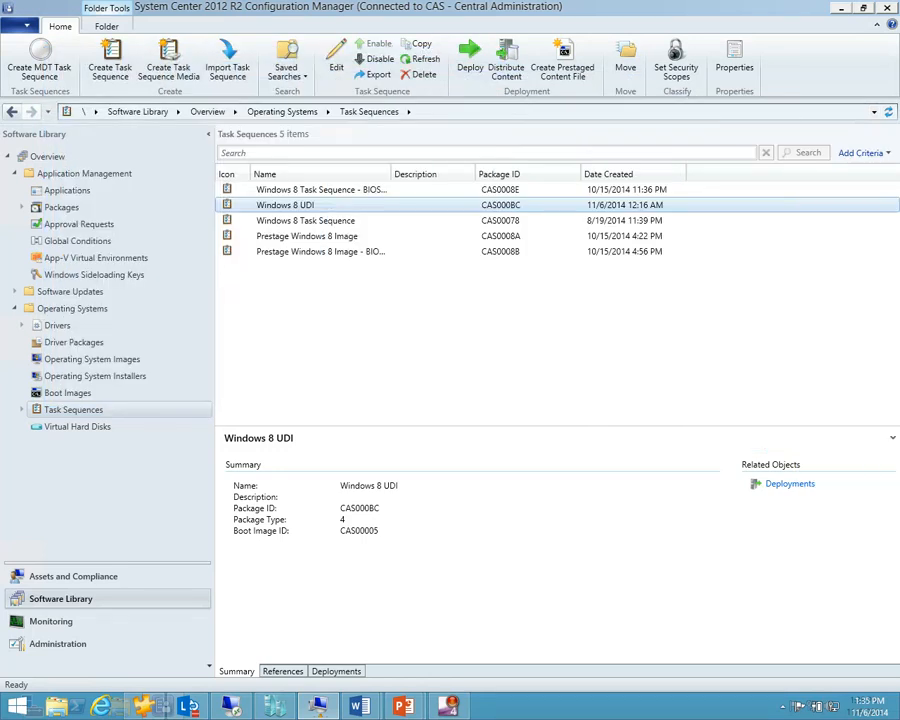
pyautogui.click(641, 369)
# Step: Move the remote session aside and advance the slideshow to slide 7, 'Tips'
pyautogui.doubleClick(562, 8)
pyautogui.moveTo(562, 45); pyautogui.dragTo(899, 470)
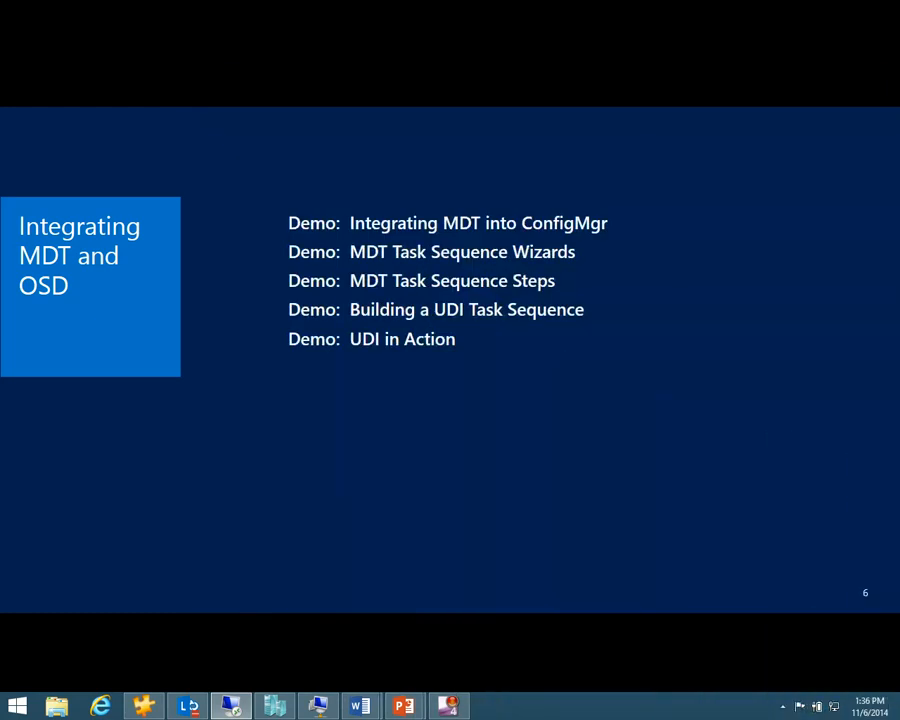
pyautogui.click(366, 423)
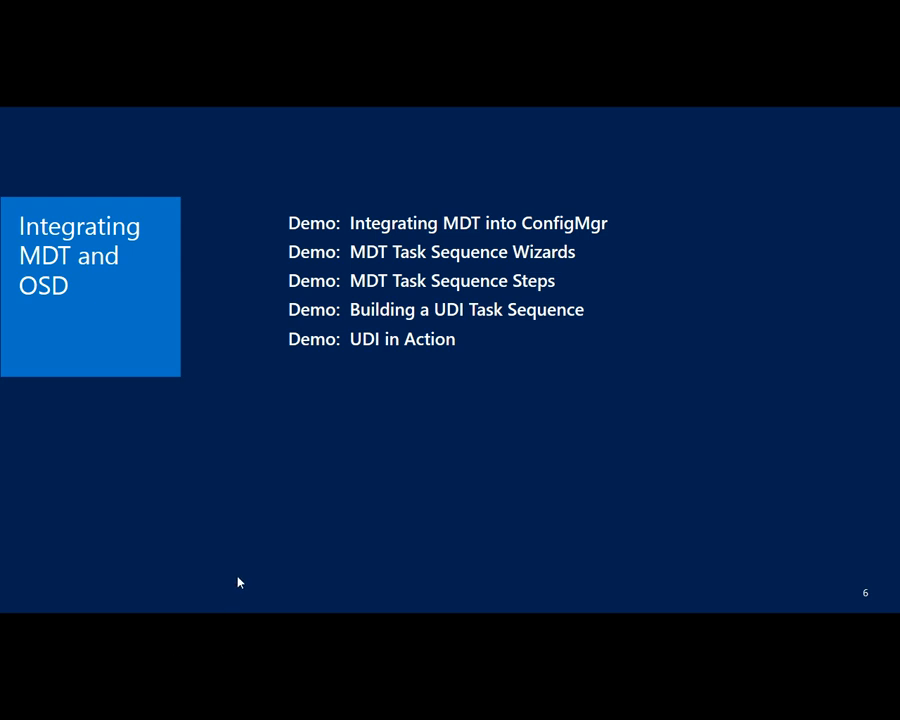
pyautogui.click(210, 574)
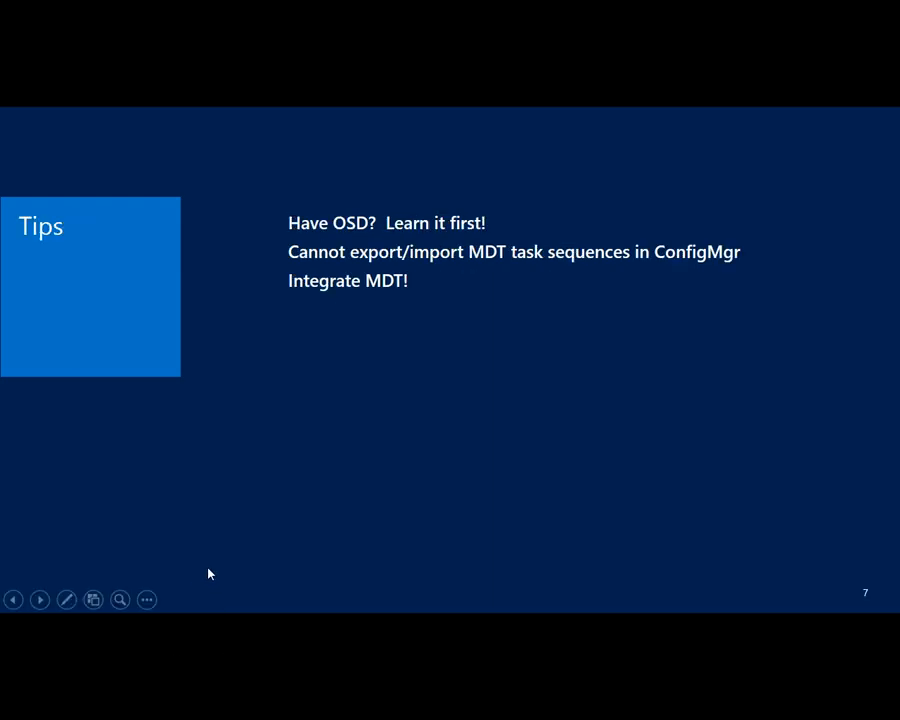